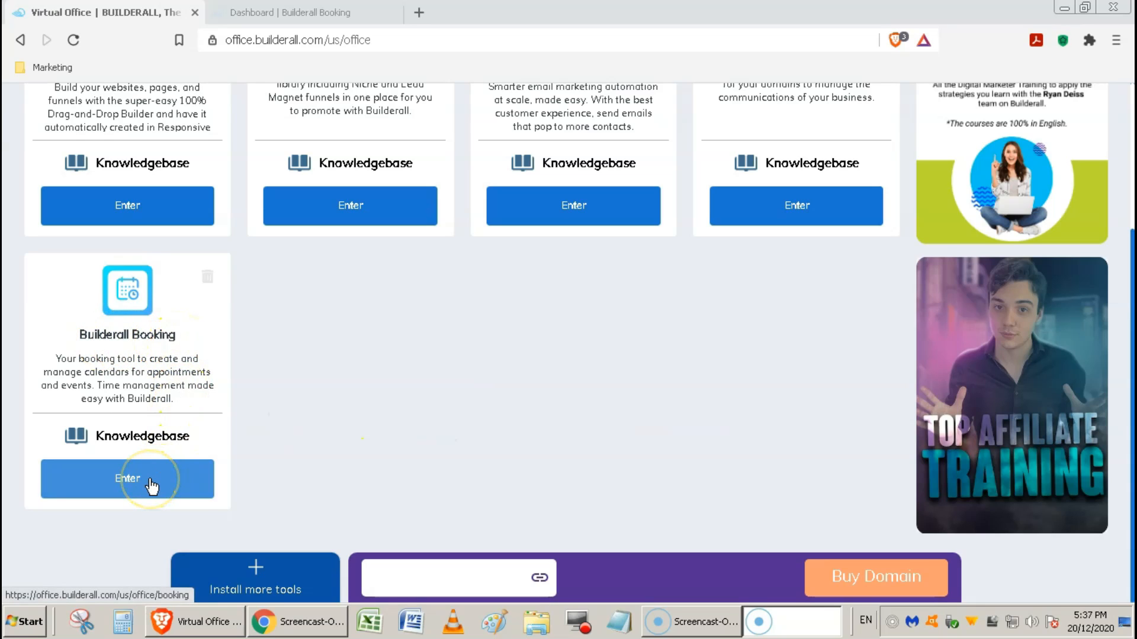
Step: Switch to the Booking dashboard and add a host named Admin with the host's email address
{"action": "left_click", "coordinate": [288, 14]}
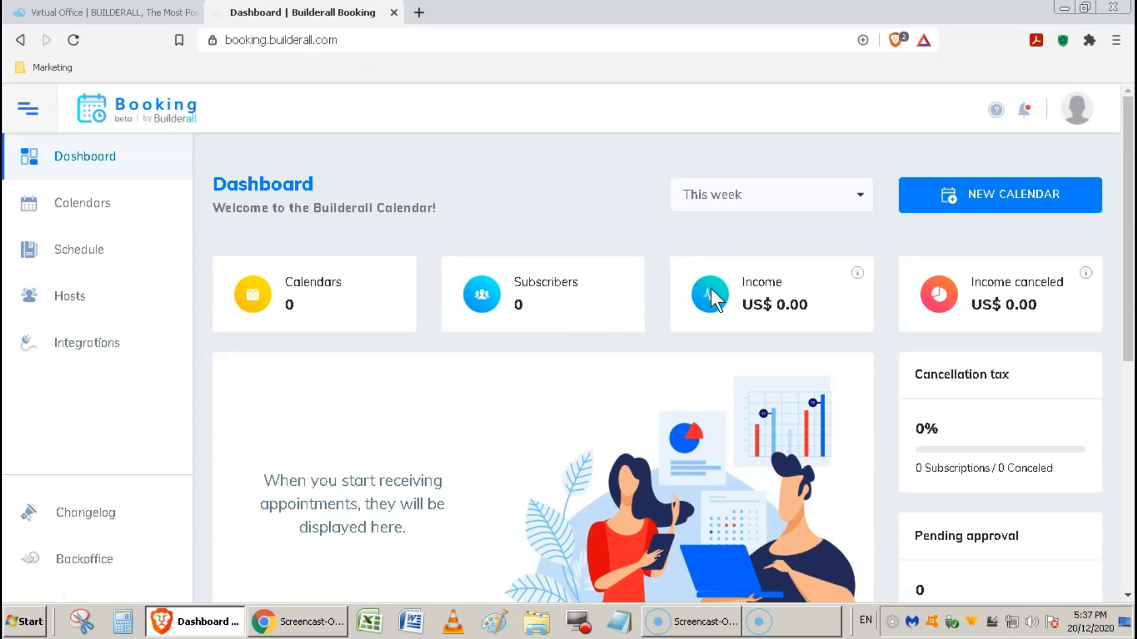
{"action": "left_click", "coordinate": [542, 193]}
{"action": "left_click", "coordinate": [99, 302]}
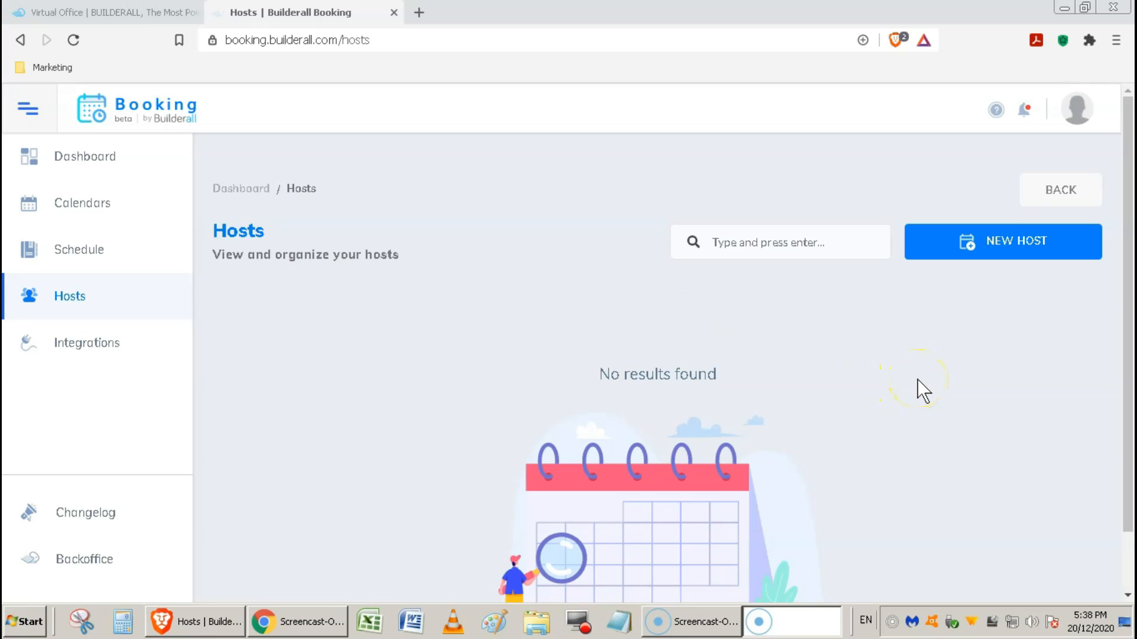
{"action": "left_click", "coordinate": [996, 242]}
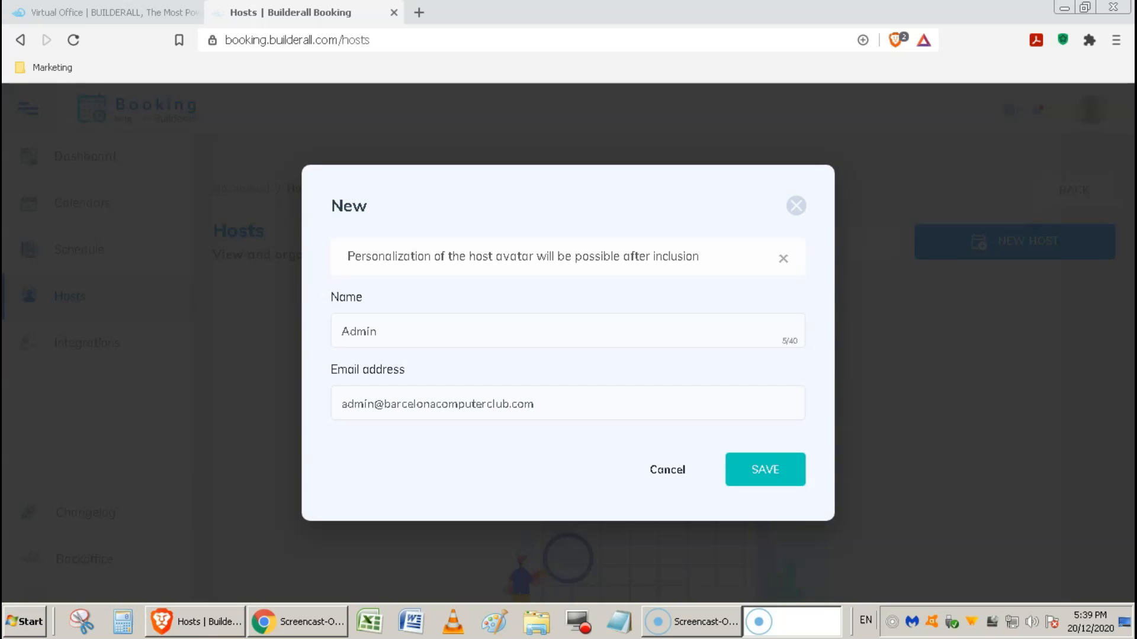
{"action": "left_click", "coordinate": [764, 470]}
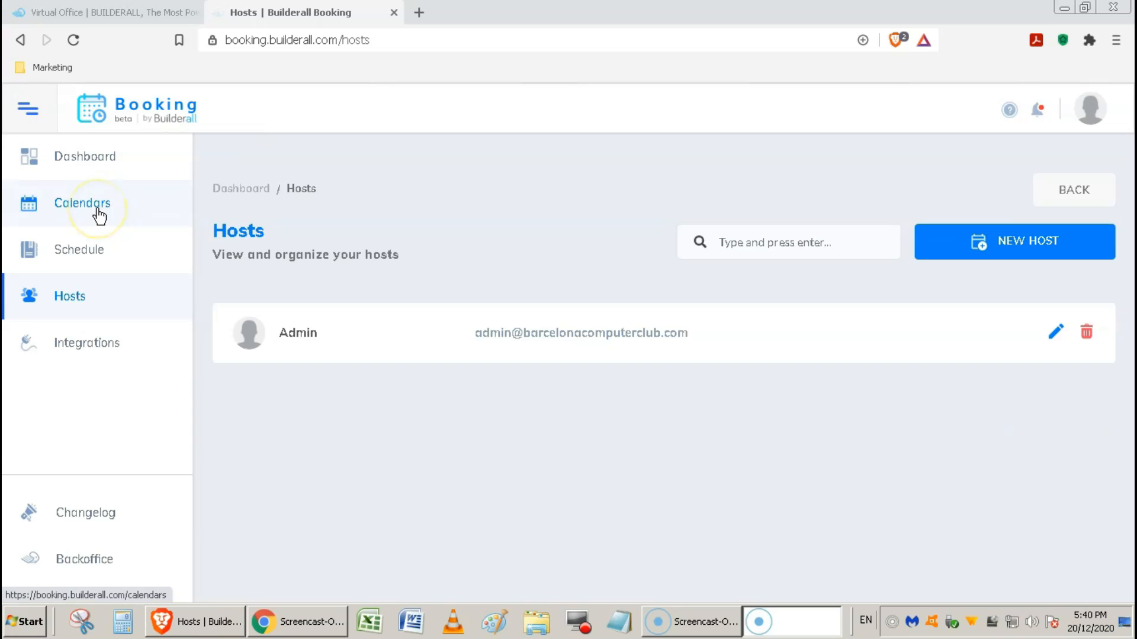
Step: Start a new calendar and compare the Consultation, Event, Classroom and Recurring calendar types
{"action": "left_click", "coordinate": [99, 215]}
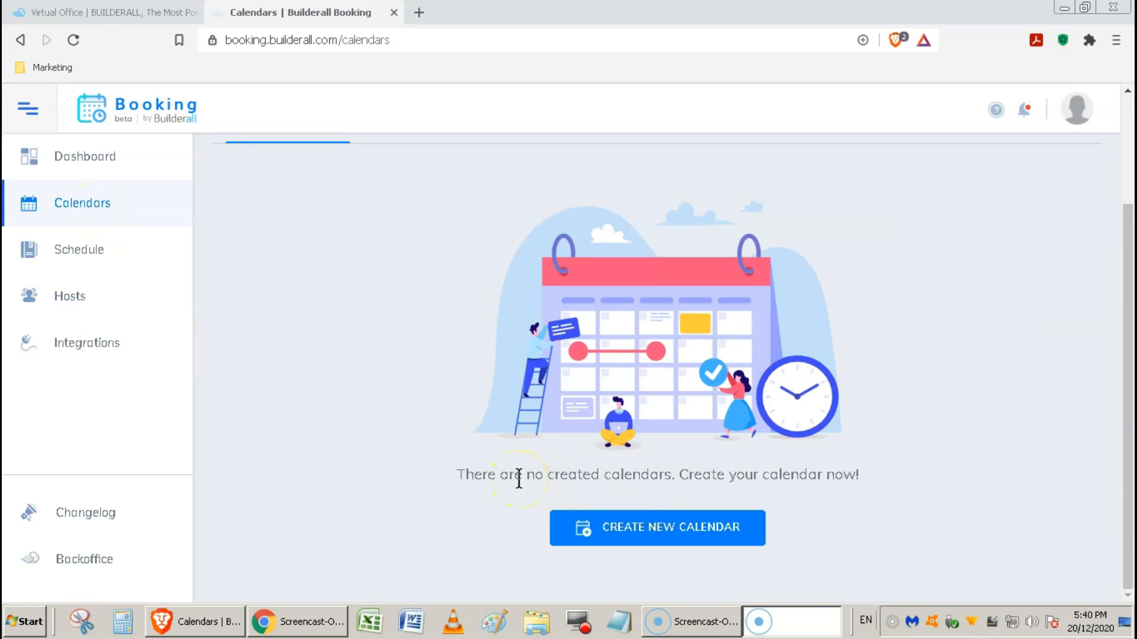
{"action": "left_click", "coordinate": [727, 537]}
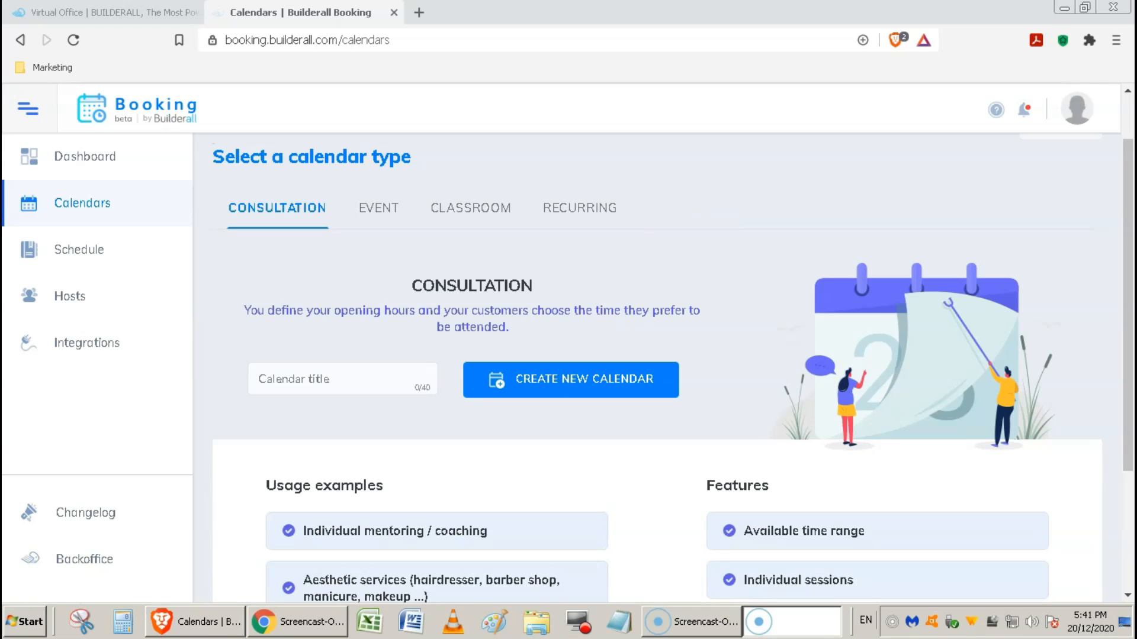
{"action": "left_click", "coordinate": [300, 214]}
{"action": "left_click", "coordinate": [1098, 292]}
{"action": "scroll", "coordinate": [1098, 296], "scroll_direction": "down", "scroll_amount": 3}
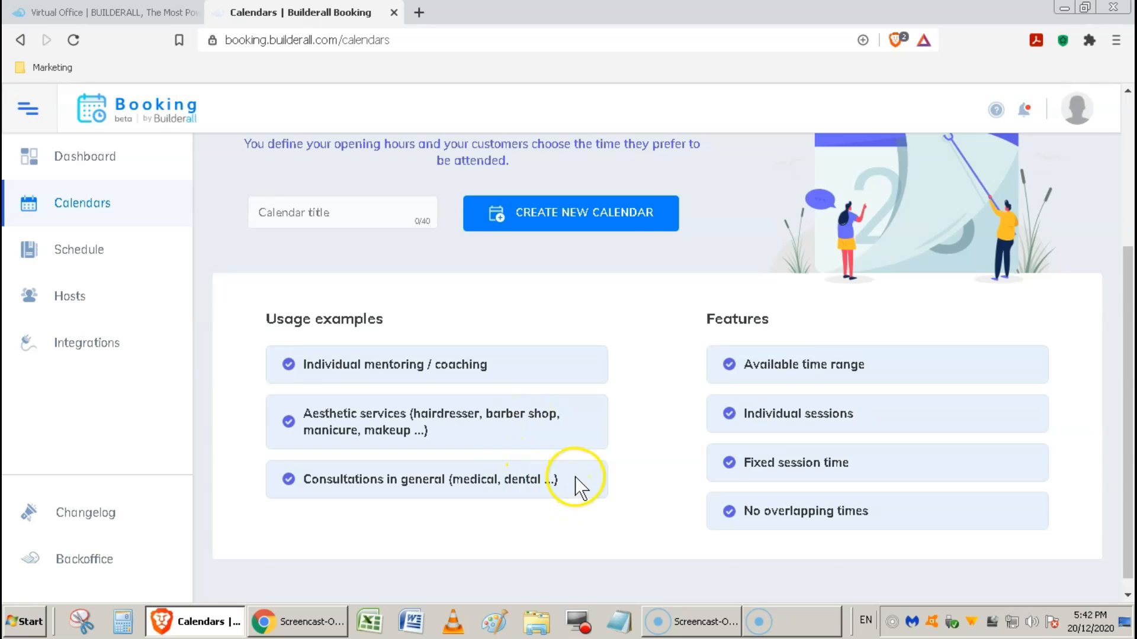
{"action": "scroll", "coordinate": [575, 483], "scroll_direction": "up", "scroll_amount": 1}
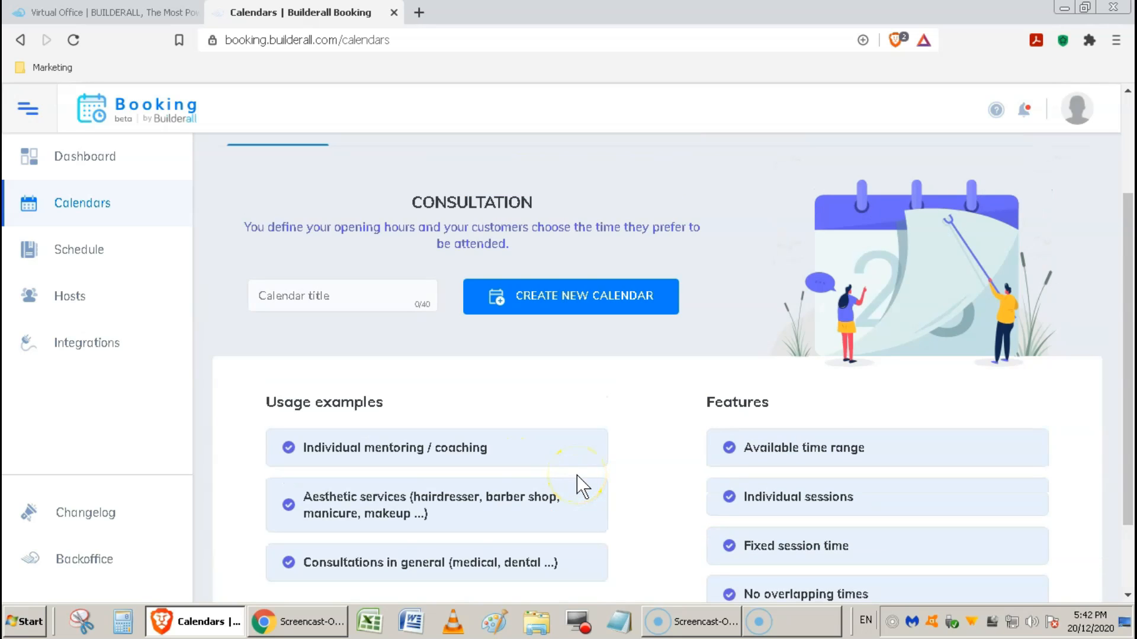
{"action": "scroll", "coordinate": [577, 483], "scroll_direction": "up", "scroll_amount": 2}
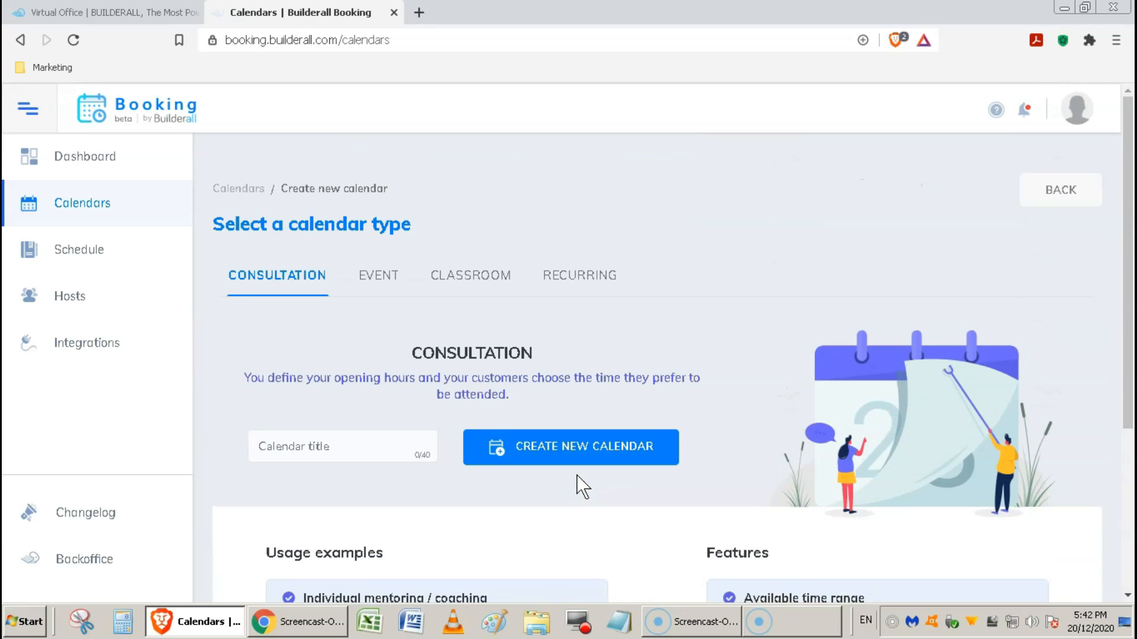
{"action": "left_click", "coordinate": [378, 279]}
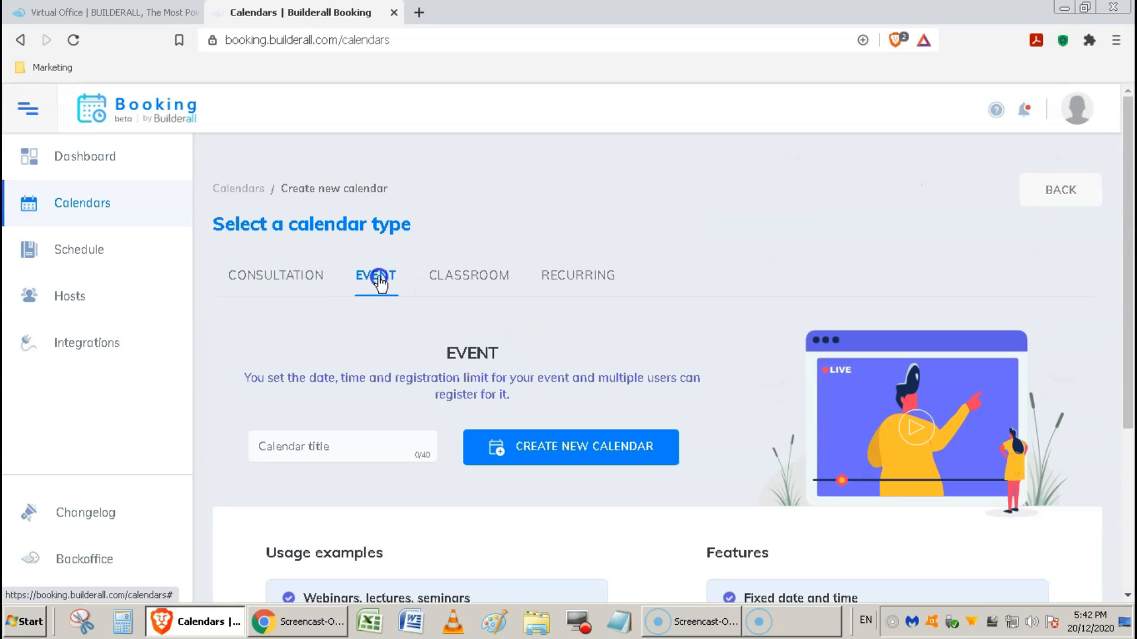
{"action": "left_click", "coordinate": [438, 280]}
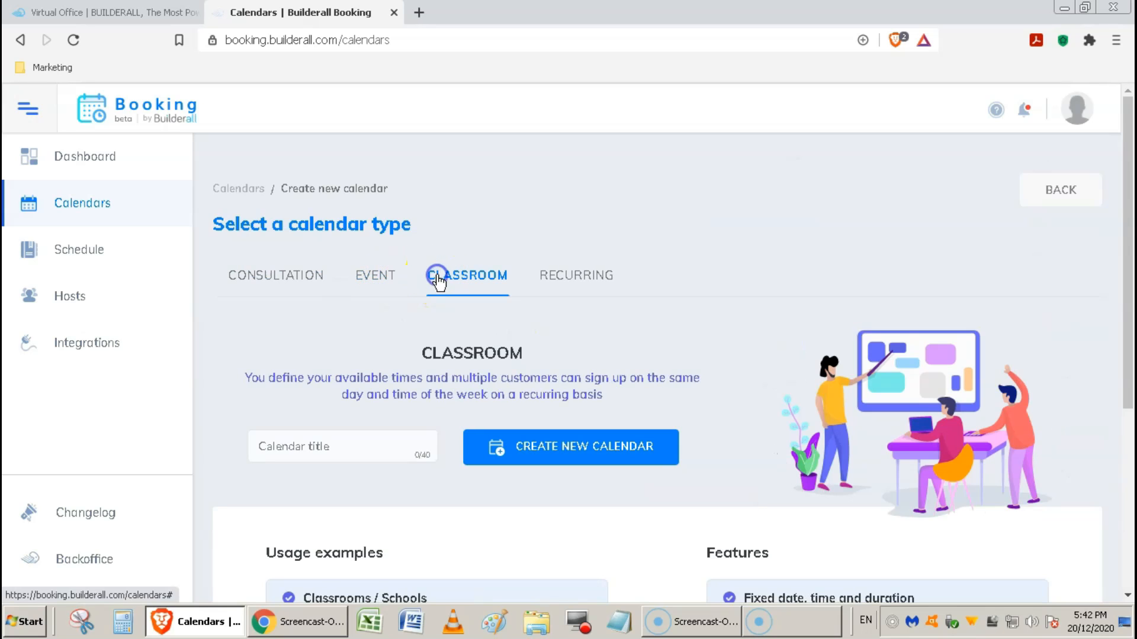
{"action": "left_click", "coordinate": [571, 282]}
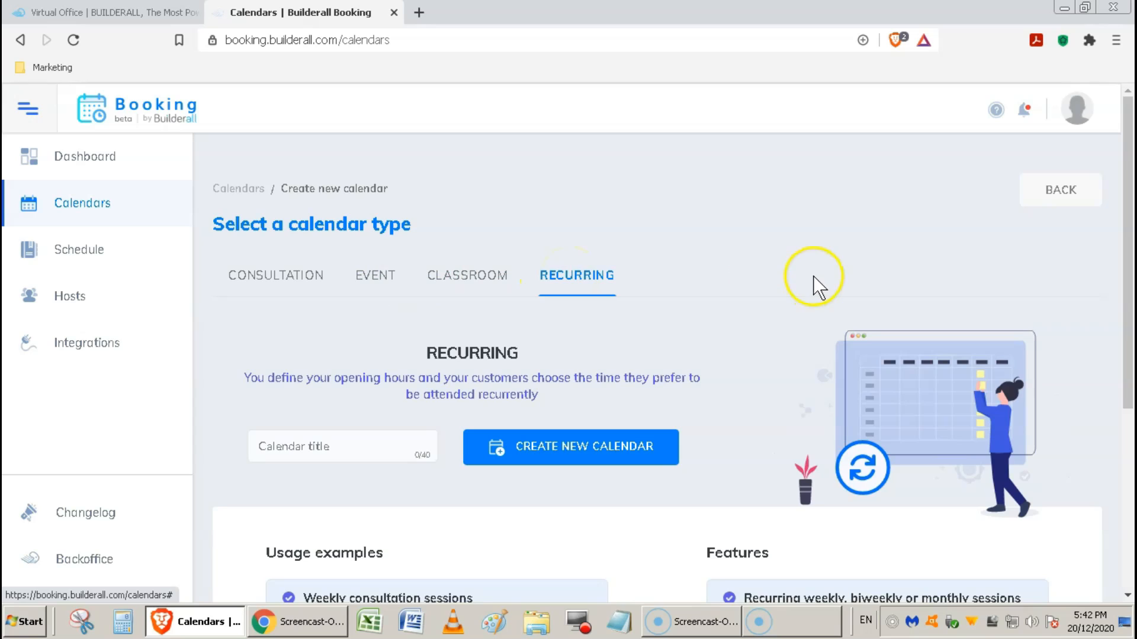
Step: Create a Consultation calendar titled Barcelona Computer Club
{"action": "left_click", "coordinate": [298, 286]}
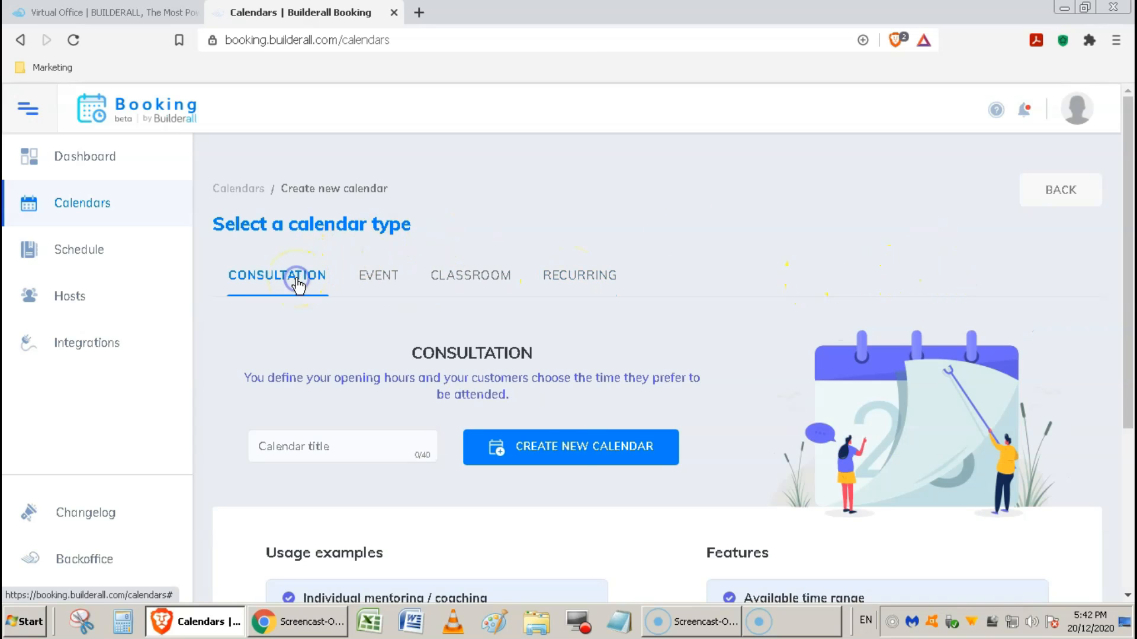
{"action": "left_click", "coordinate": [611, 456]}
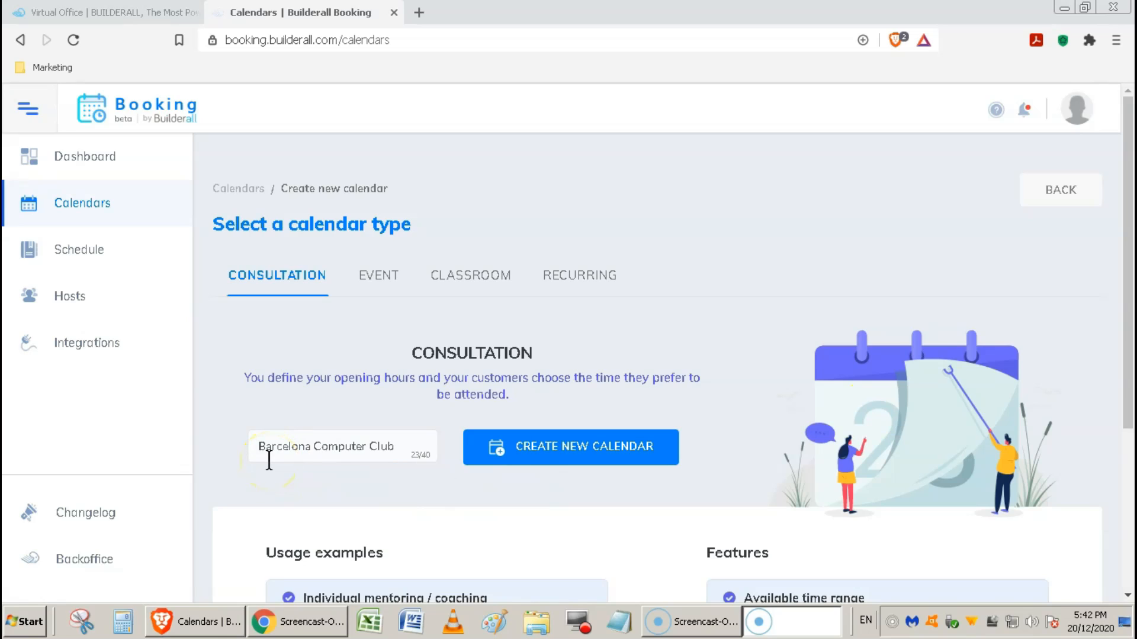
{"action": "left_click", "coordinate": [627, 457]}
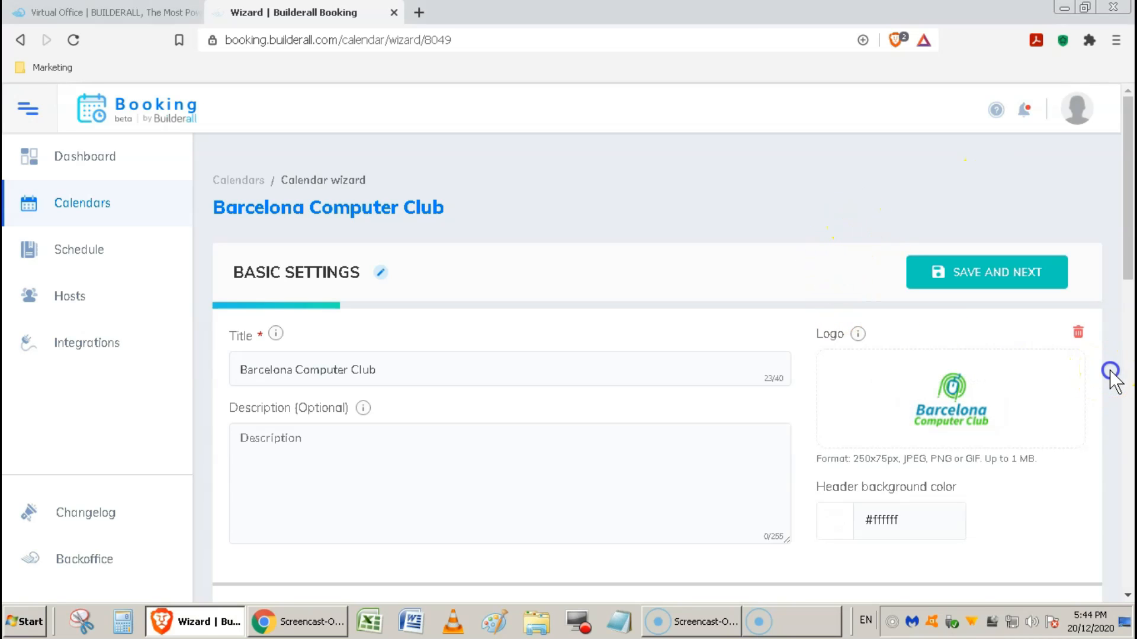
Step: Try out the predefined timezone option and its timezone list, and return the calendar to letting users select their timezone
{"action": "scroll", "coordinate": [1113, 382], "scroll_direction": "down", "scroll_amount": 7}
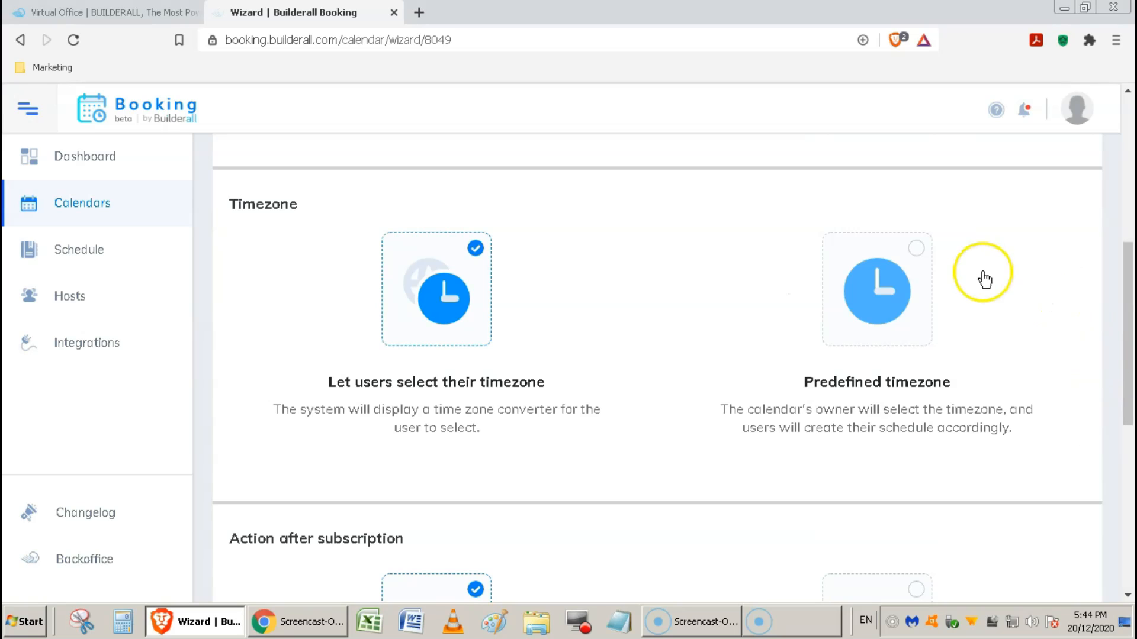
{"action": "left_click", "coordinate": [917, 255]}
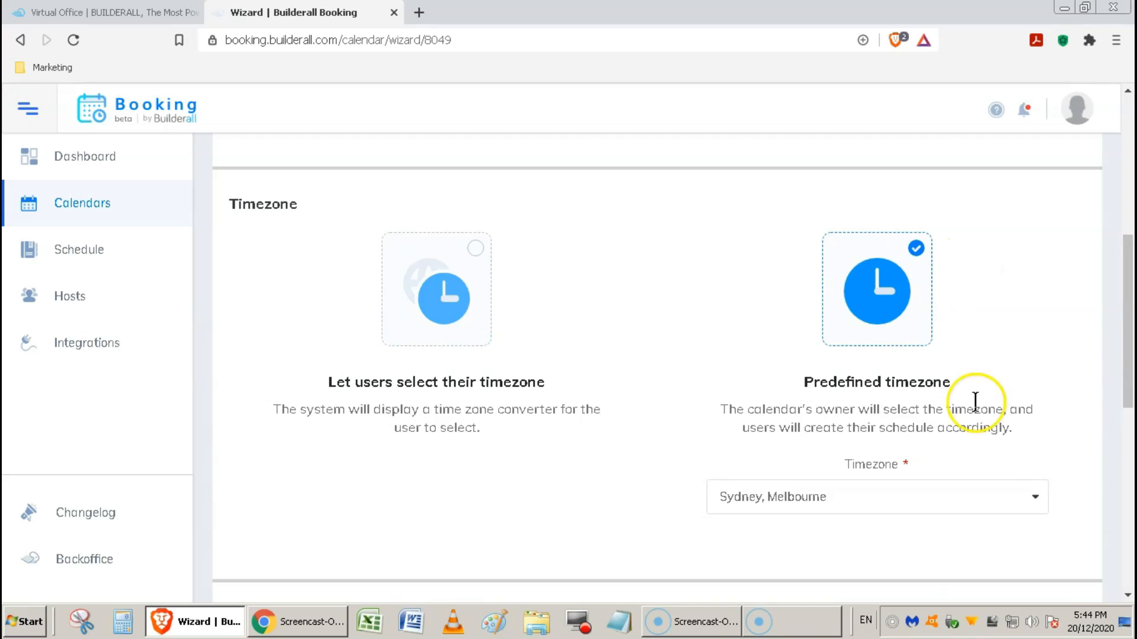
{"action": "left_click", "coordinate": [1036, 497]}
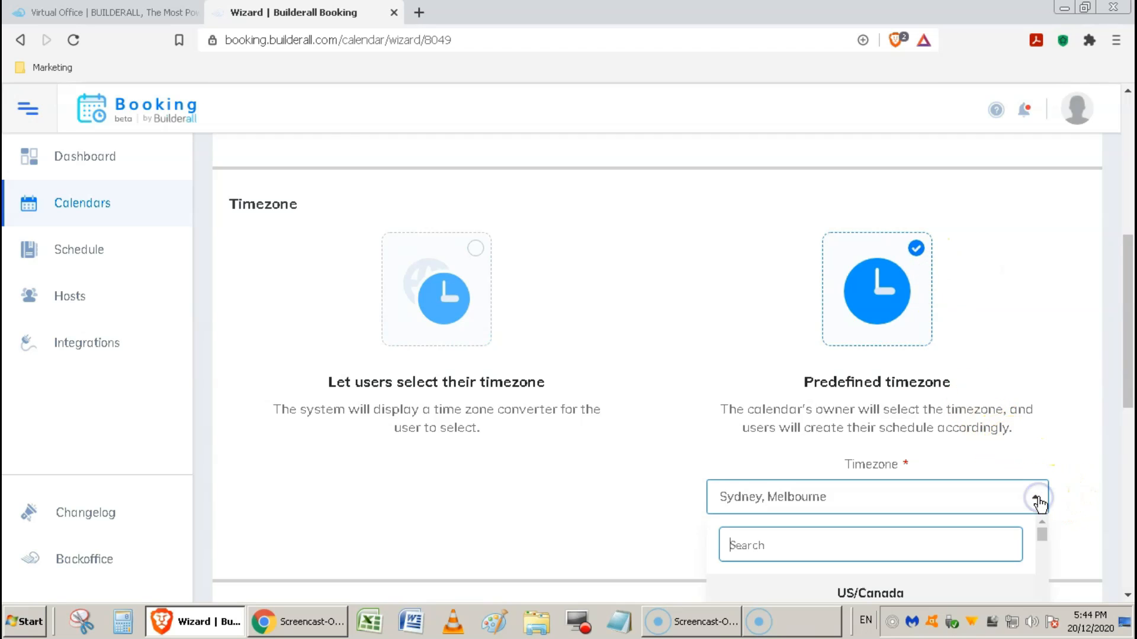
{"action": "scroll", "coordinate": [1096, 432], "scroll_direction": "down", "scroll_amount": 4}
{"action": "scroll", "coordinate": [997, 406], "scroll_direction": "down", "scroll_amount": 3}
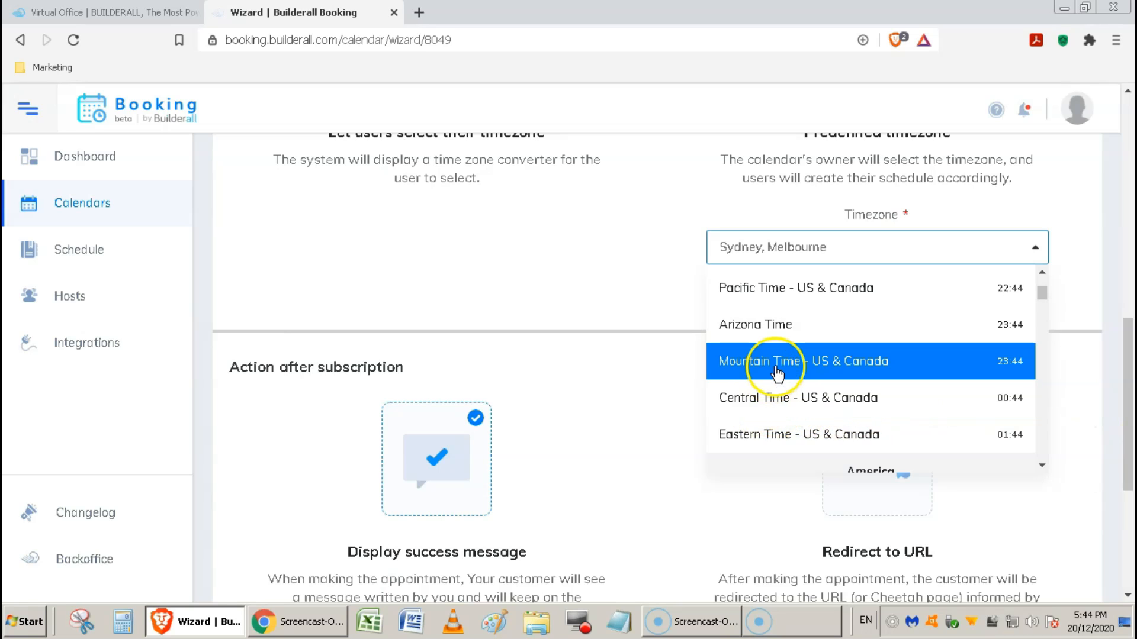
{"action": "left_click", "coordinate": [452, 236]}
{"action": "scroll", "coordinate": [527, 284], "scroll_direction": "up", "scroll_amount": 3}
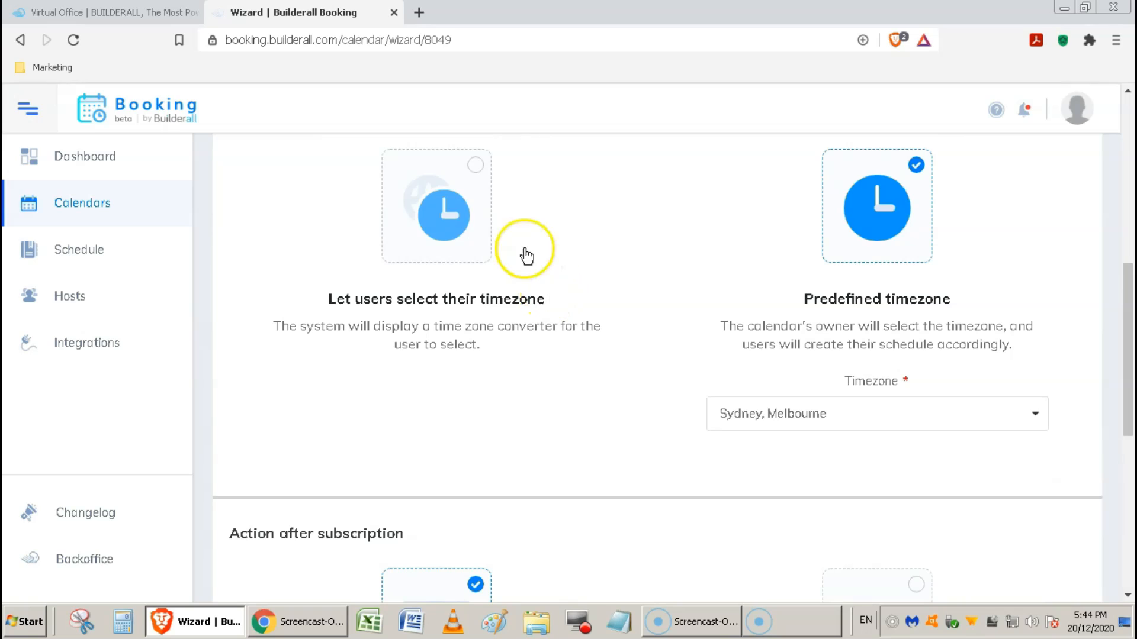
{"action": "left_click", "coordinate": [476, 166]}
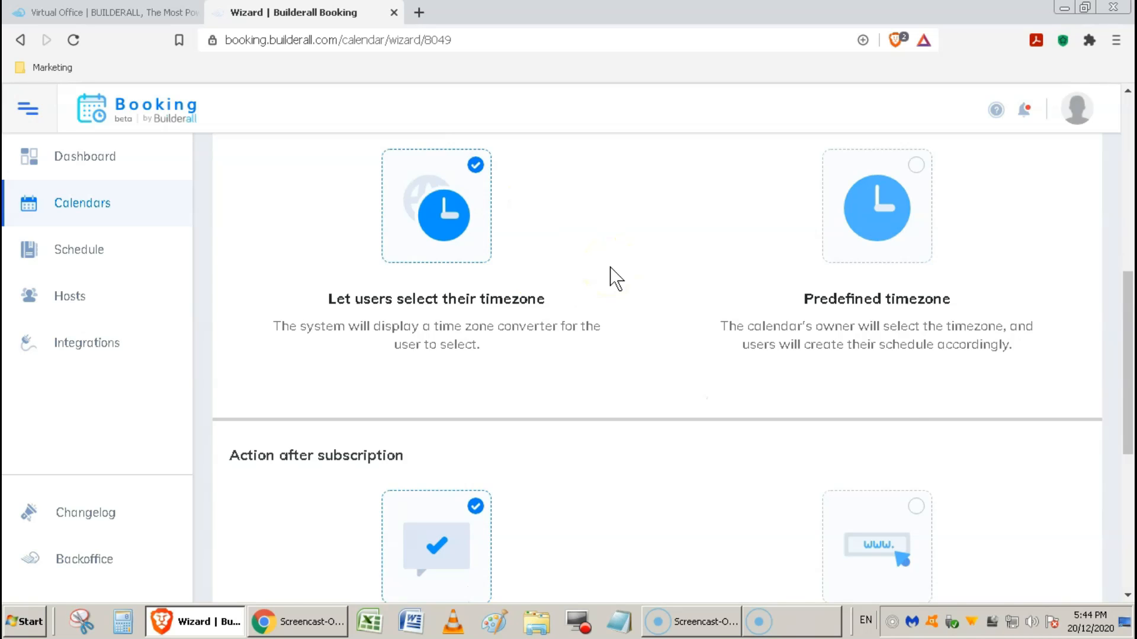
Step: Try redirecting customers to a URL as the action after subscription, switching from a Cheetah page to a custom URL
{"action": "scroll", "coordinate": [611, 267], "scroll_direction": "down", "scroll_amount": 3}
{"action": "scroll", "coordinate": [610, 267], "scroll_direction": "down", "scroll_amount": 2}
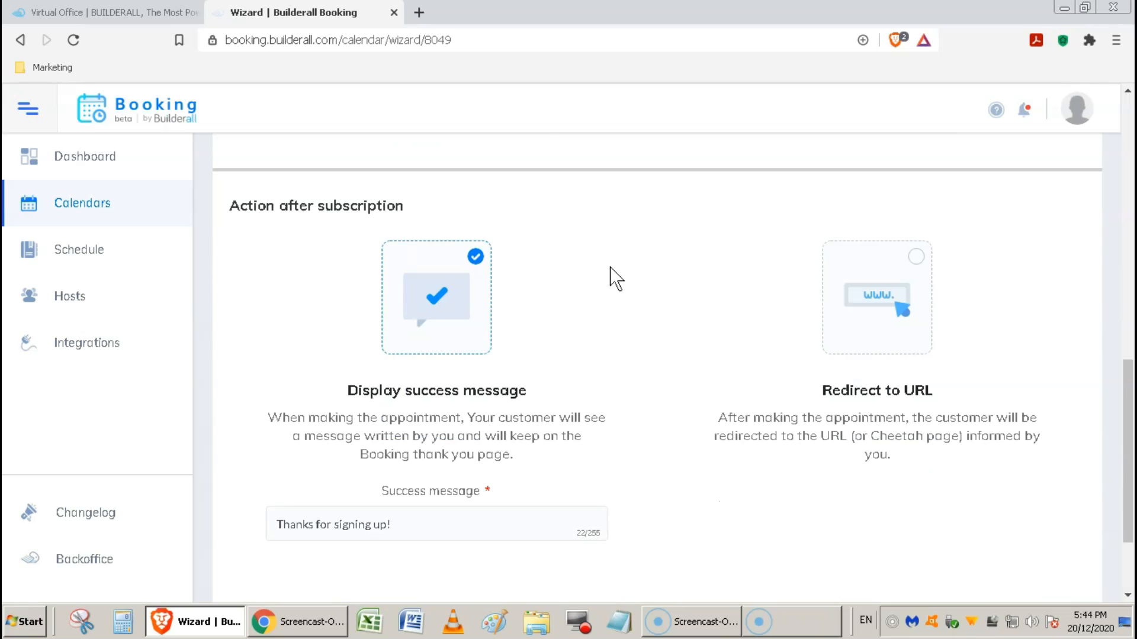
{"action": "left_click", "coordinate": [563, 319]}
{"action": "left_click", "coordinate": [919, 261]}
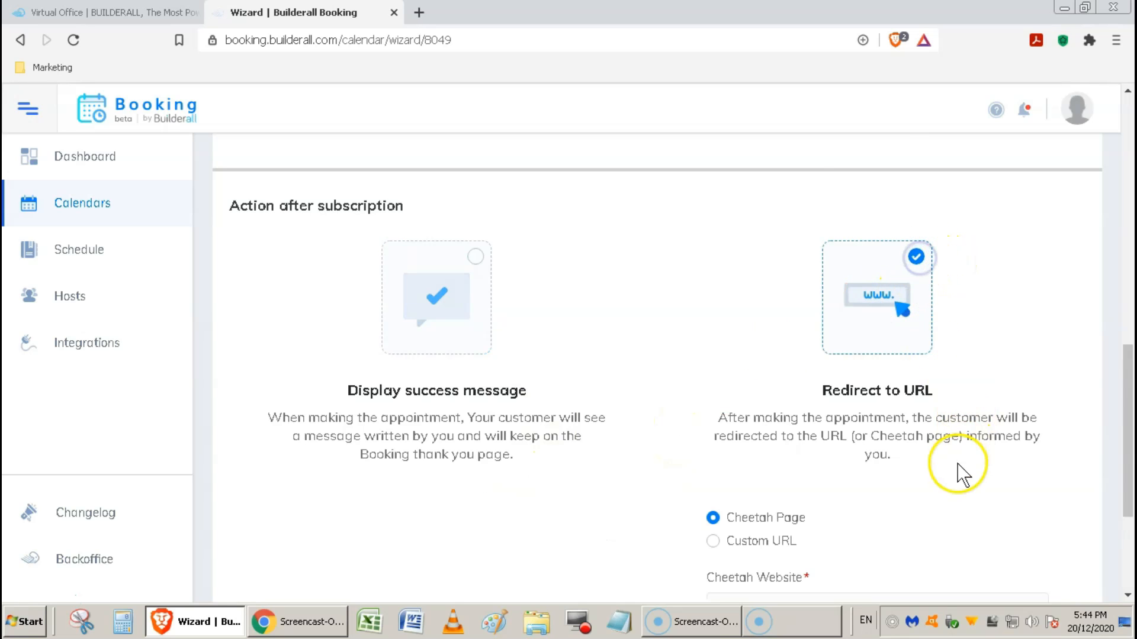
{"action": "scroll", "coordinate": [958, 463], "scroll_direction": "down", "scroll_amount": 3}
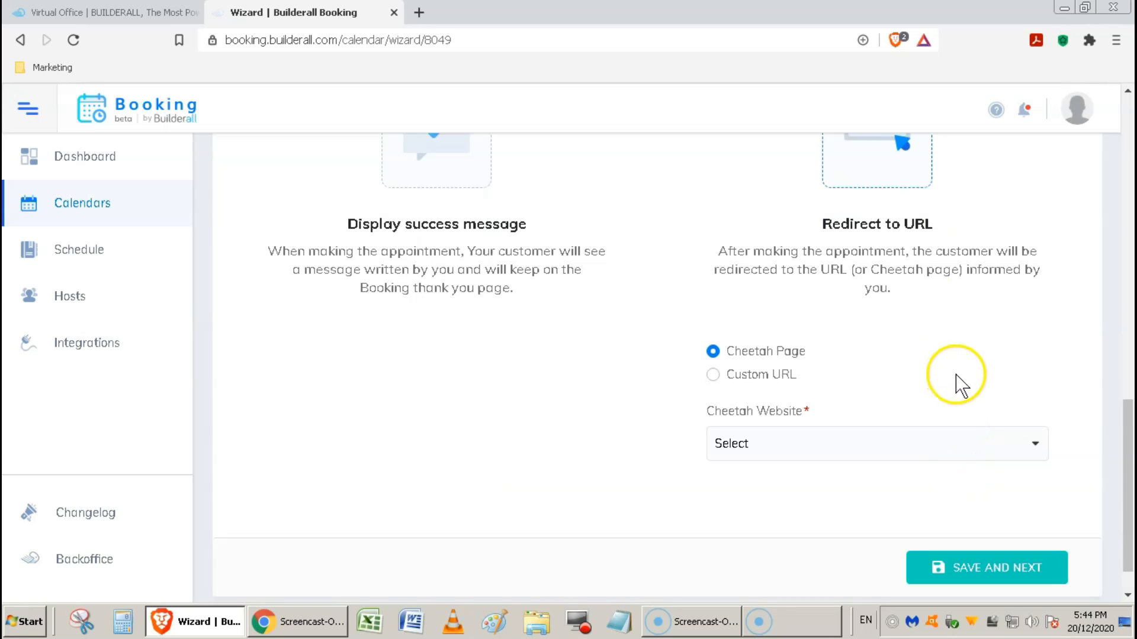
{"action": "left_click", "coordinate": [715, 378]}
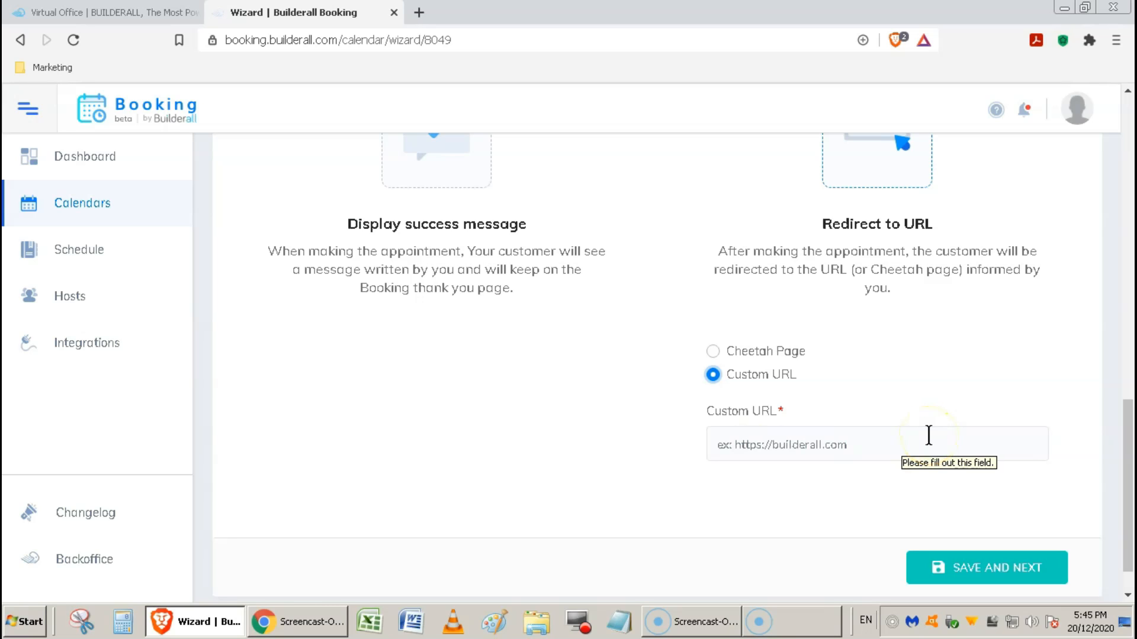
{"action": "scroll", "coordinate": [941, 408], "scroll_direction": "up", "scroll_amount": 3}
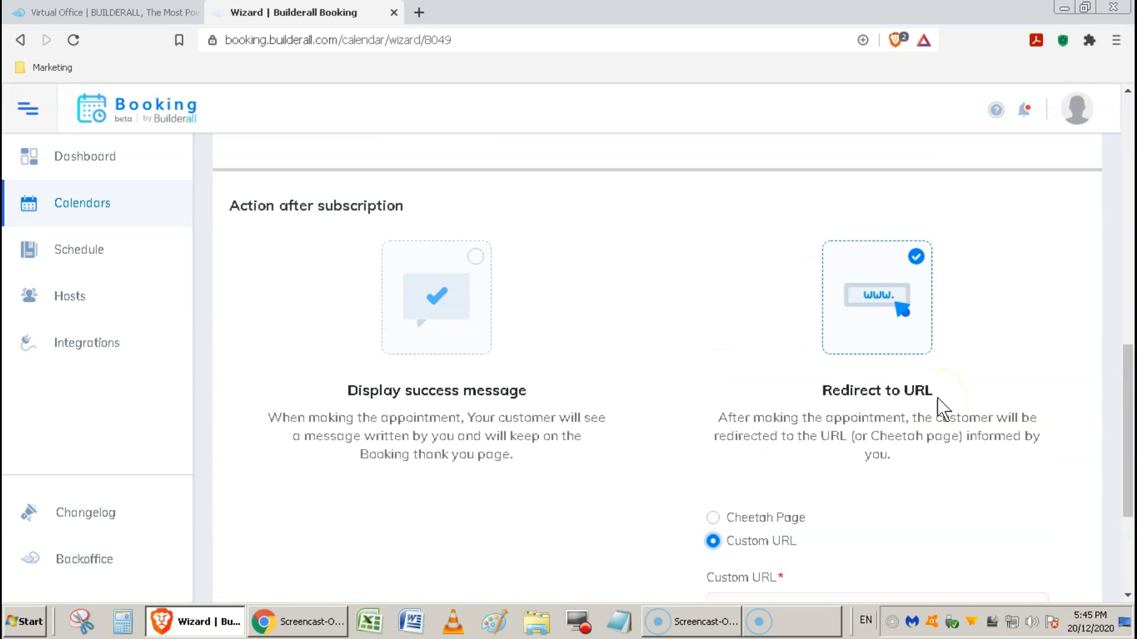
Step: Display the success message "Awesome. See you real soon !!" after subscription and save the basic settings
{"action": "left_click", "coordinate": [479, 258]}
{"action": "scroll", "coordinate": [574, 346], "scroll_direction": "down", "scroll_amount": 2}
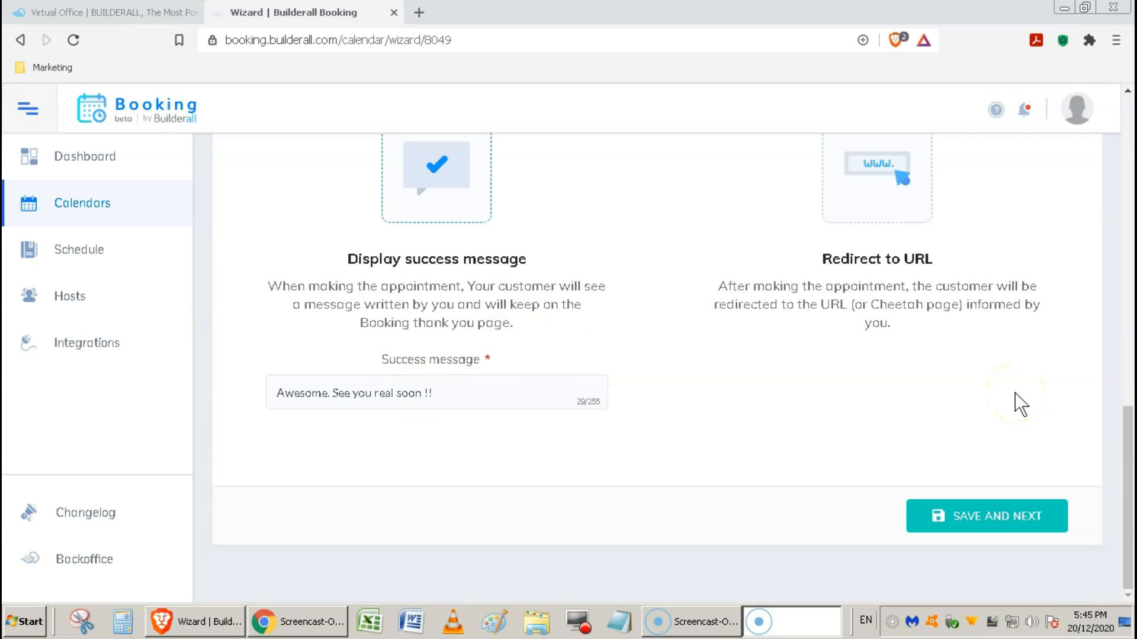
{"action": "left_click", "coordinate": [1015, 521]}
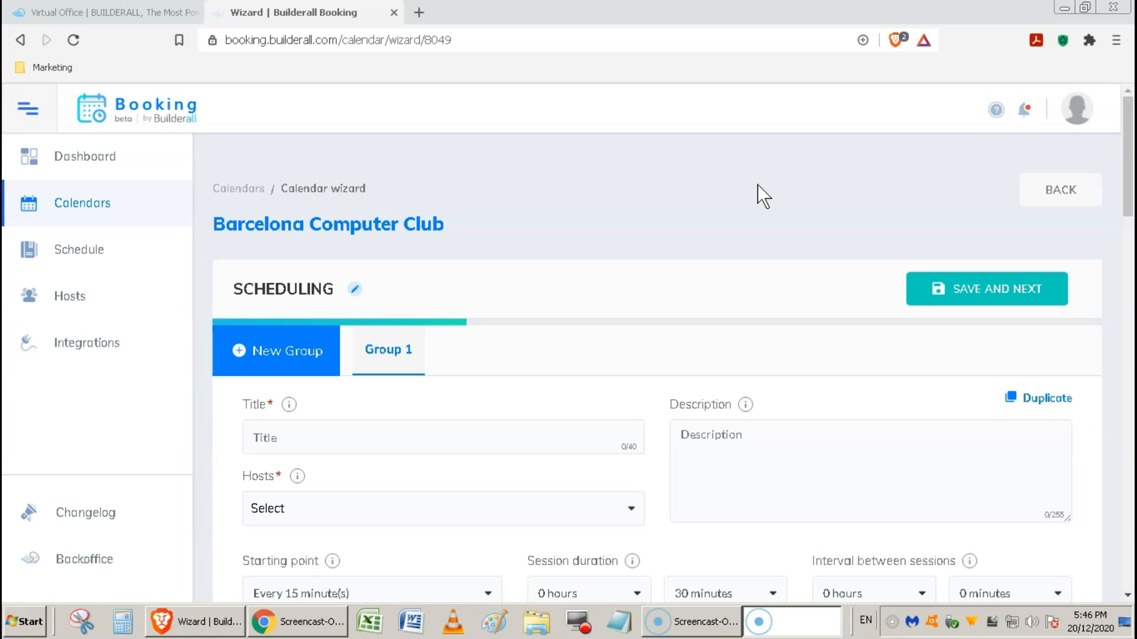
Step: Title the first scheduling group Hardware and assign Admin as its host
{"action": "left_click", "coordinate": [282, 441]}
{"action": "left_click", "coordinate": [333, 434]}
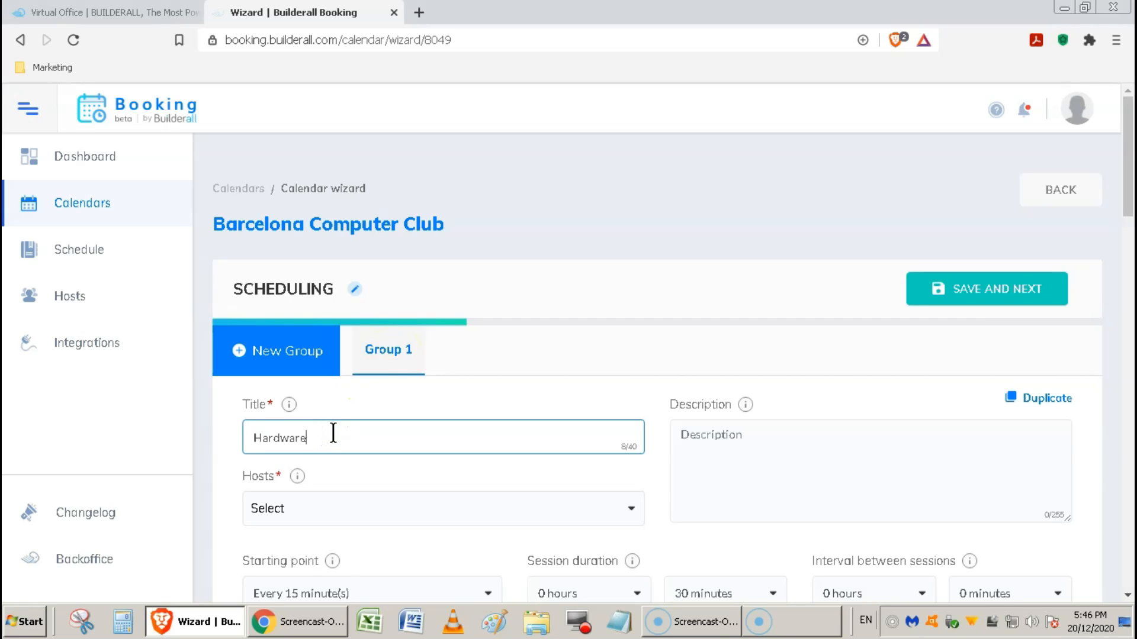
{"action": "scroll", "coordinate": [381, 414], "scroll_direction": "down", "scroll_amount": 1}
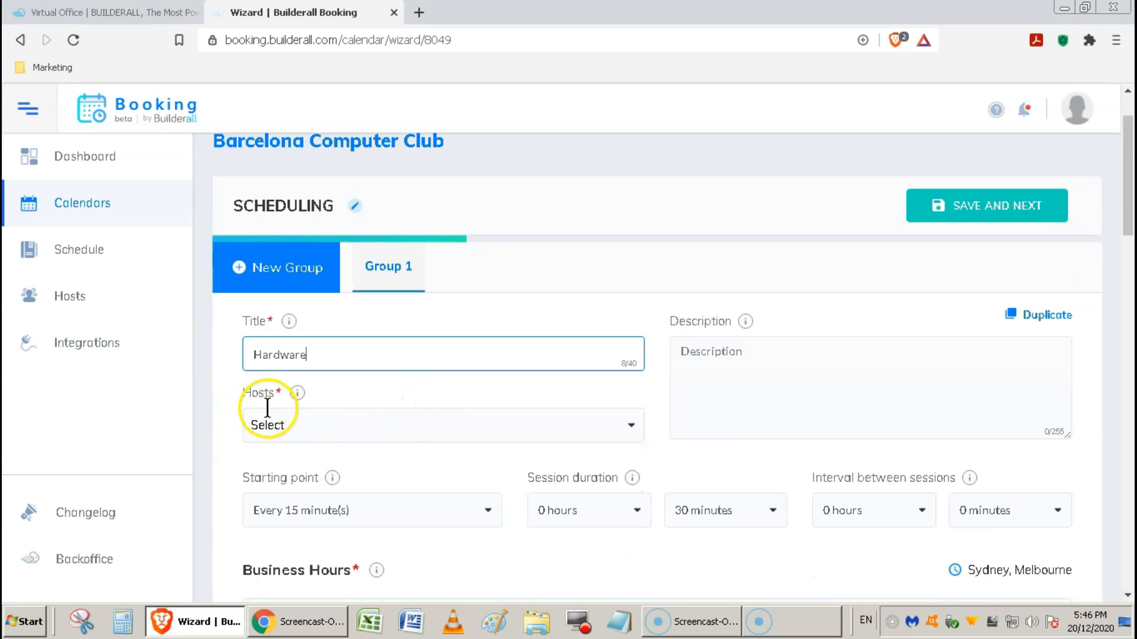
{"action": "left_click", "coordinate": [631, 426]}
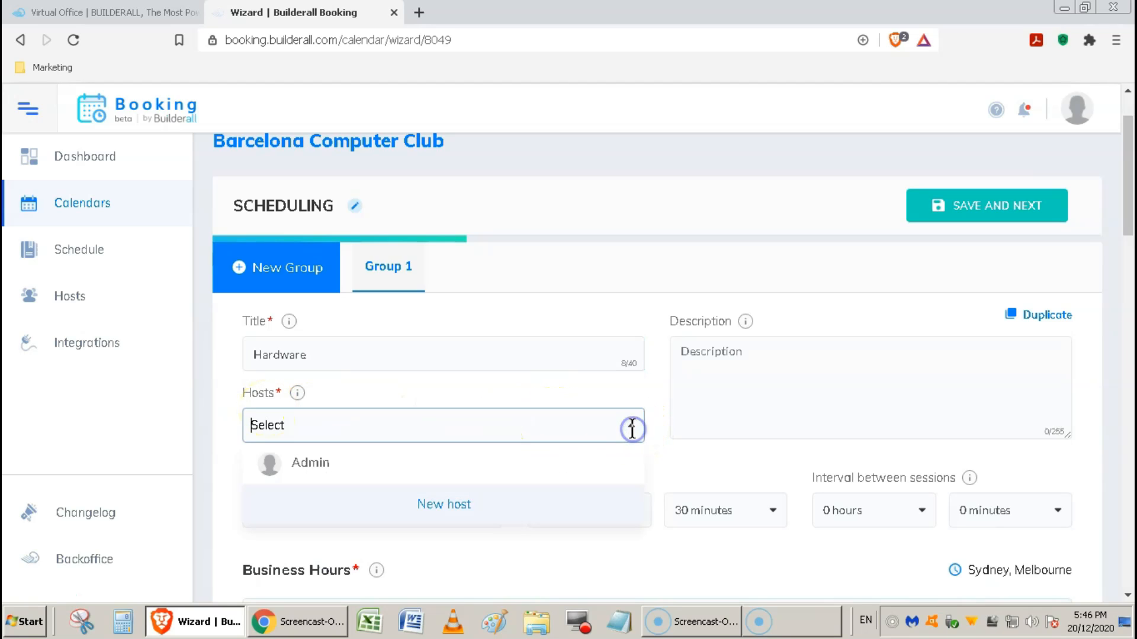
{"action": "left_click", "coordinate": [305, 468]}
{"action": "scroll", "coordinate": [606, 421], "scroll_direction": "down", "scroll_amount": 1}
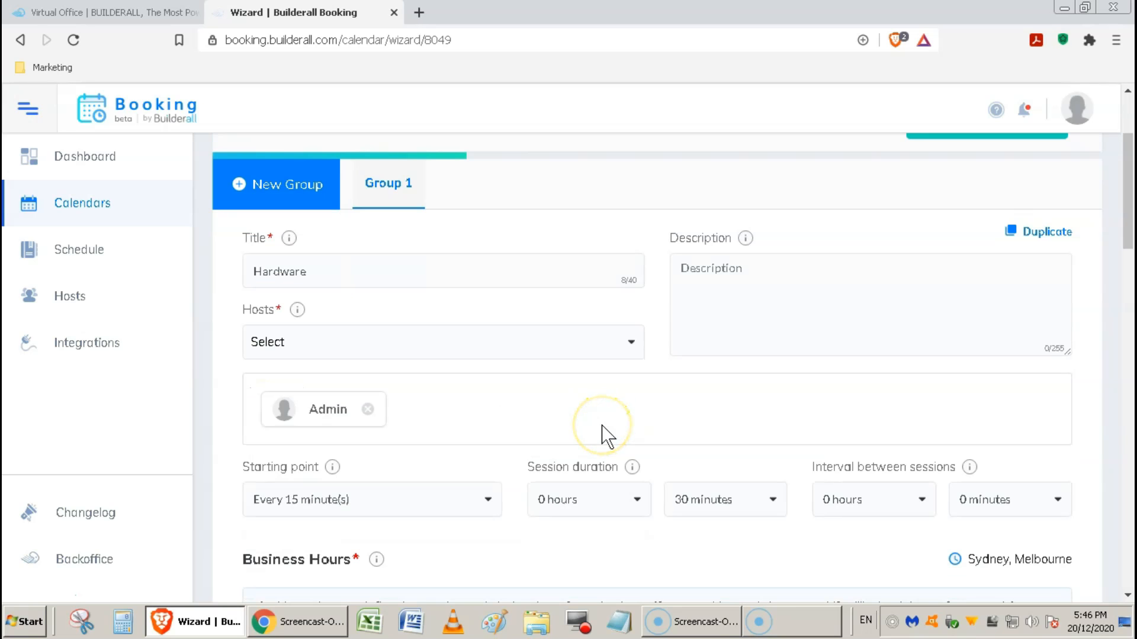
{"action": "left_click", "coordinate": [806, 293]}
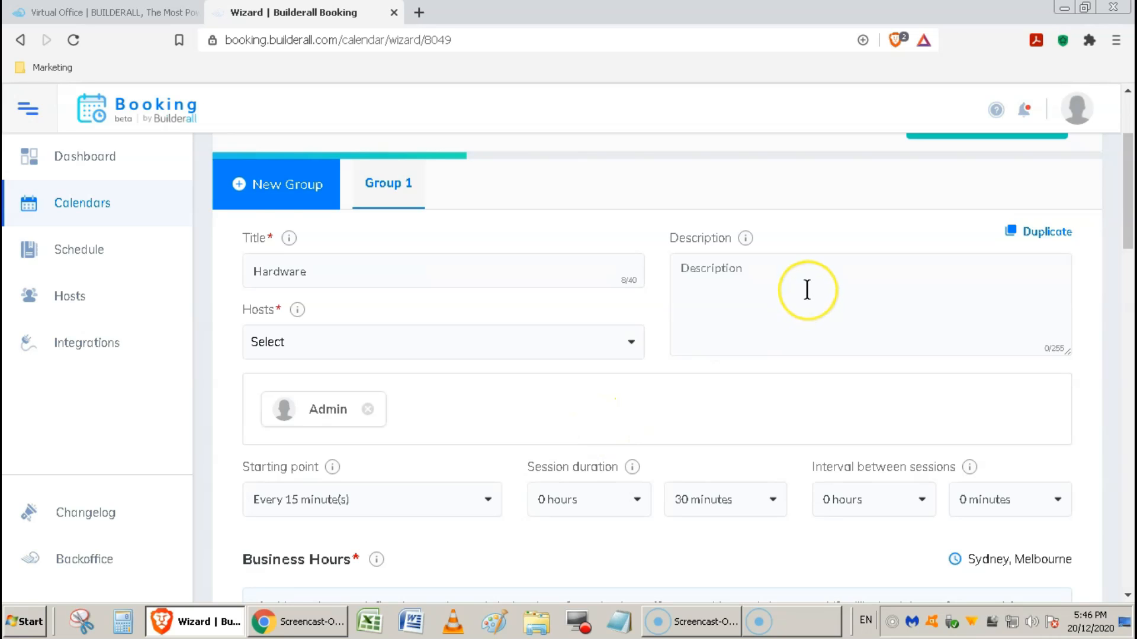
Step: Set the Hardware group's sessions to start every 60 minutes, last 50 minutes and have a 10-minute interval between them
{"action": "scroll", "coordinate": [806, 291], "scroll_direction": "down", "scroll_amount": 2}
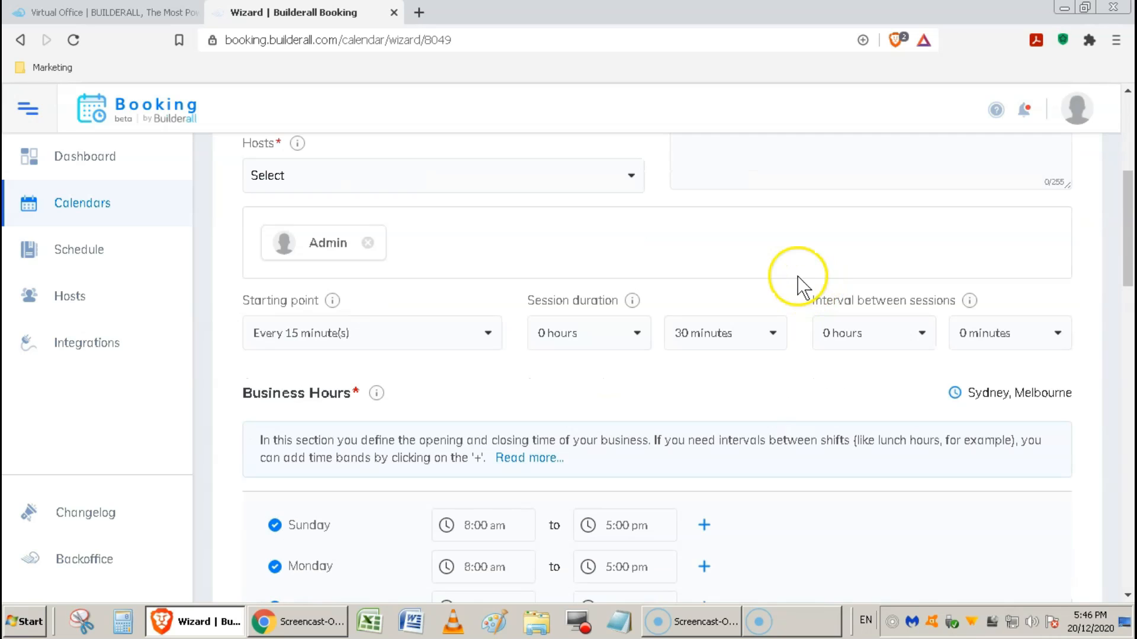
{"action": "left_click", "coordinate": [488, 333]}
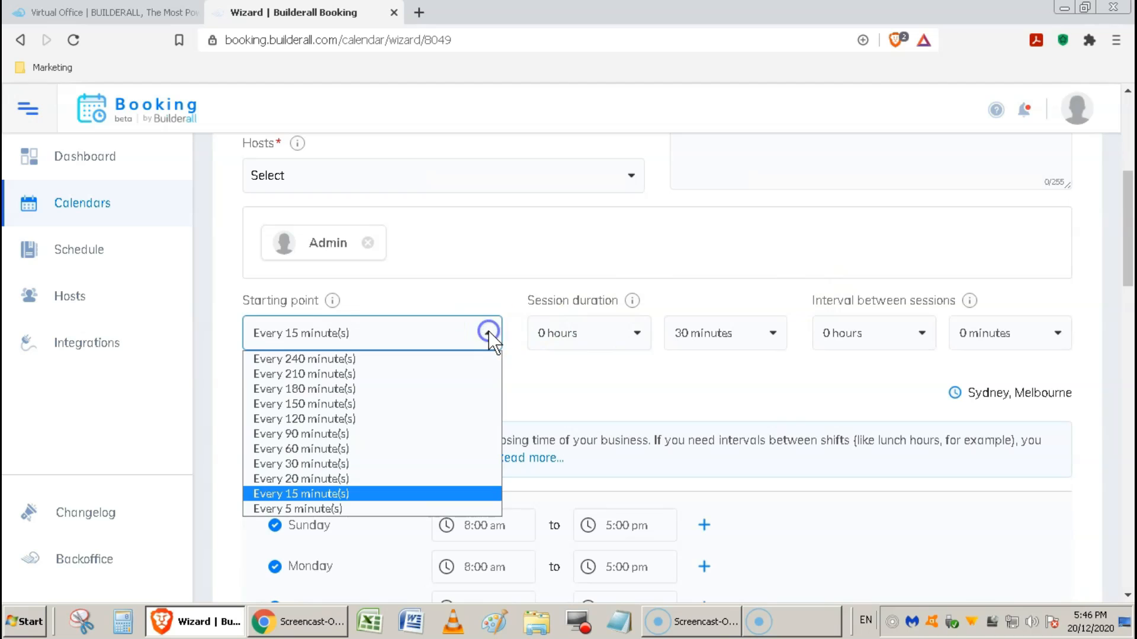
{"action": "left_click", "coordinate": [429, 449]}
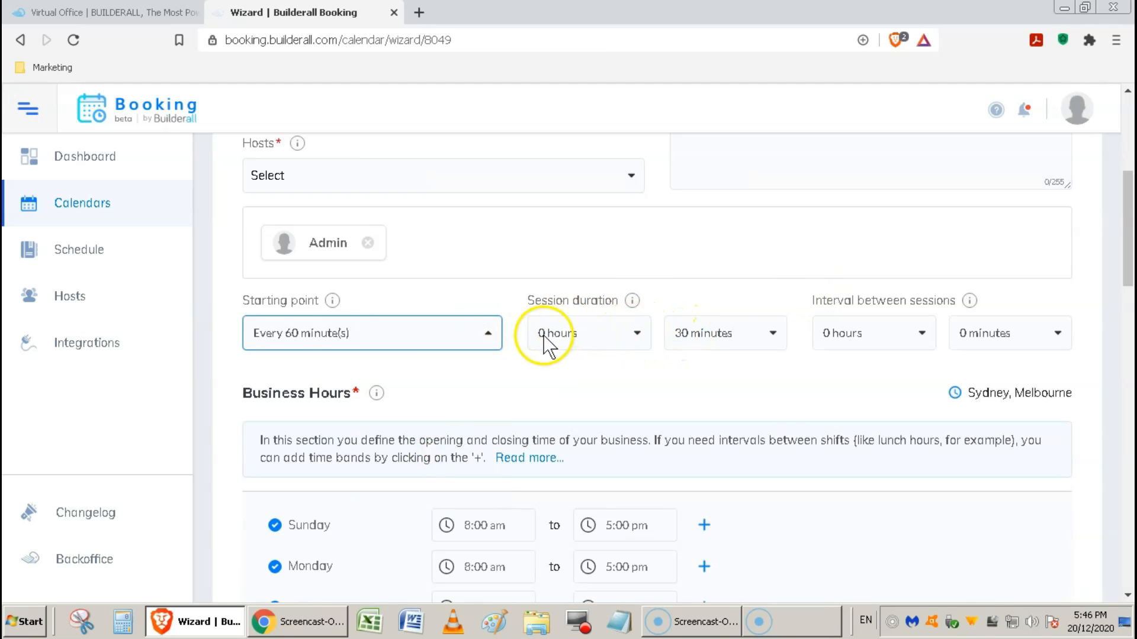
{"action": "left_click", "coordinate": [772, 333]}
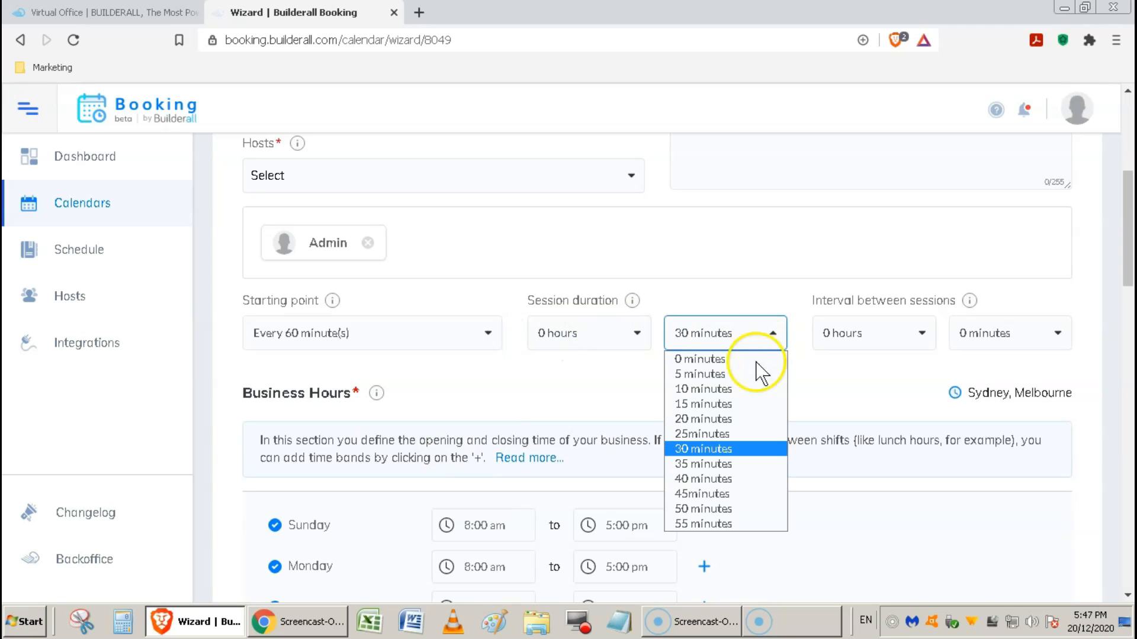
{"action": "left_click", "coordinate": [731, 510]}
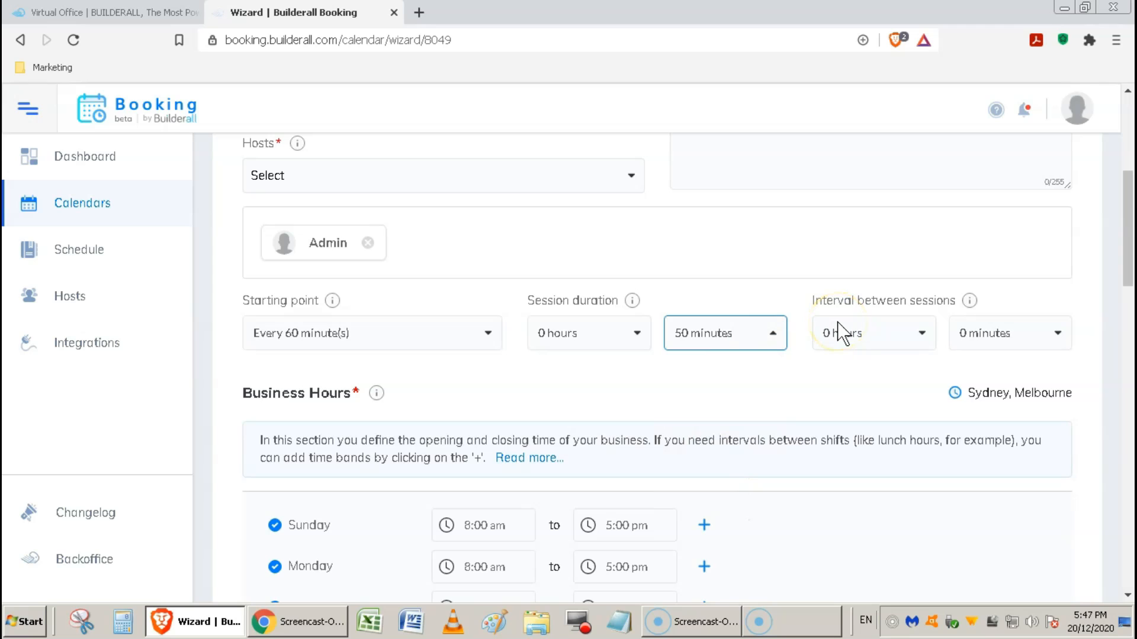
{"action": "left_click", "coordinate": [1057, 332]}
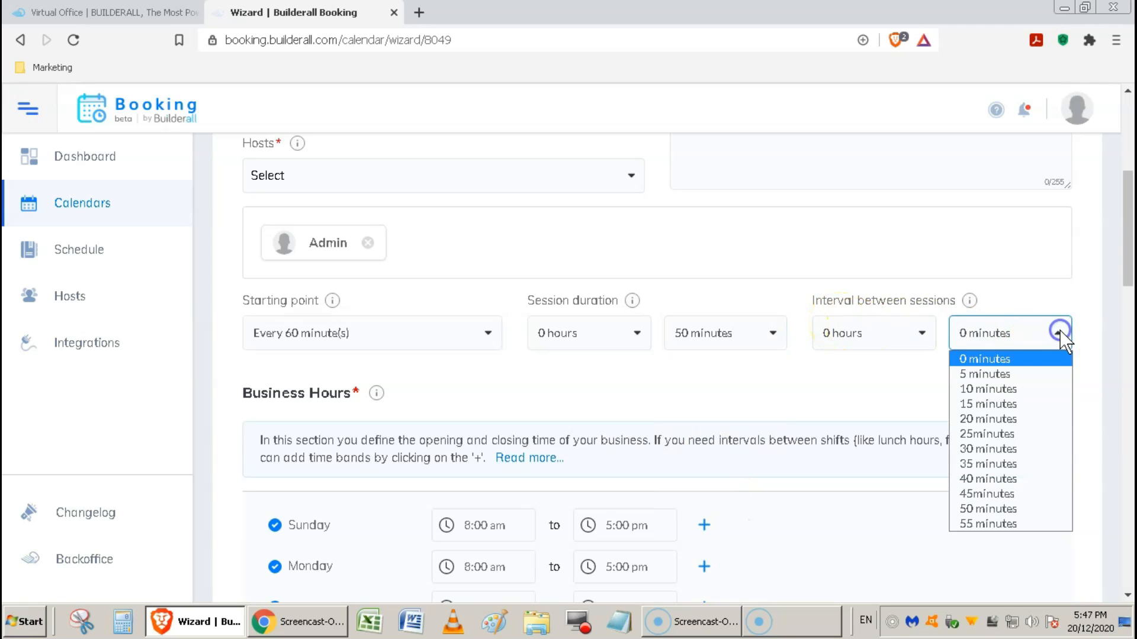
{"action": "left_click", "coordinate": [1024, 389]}
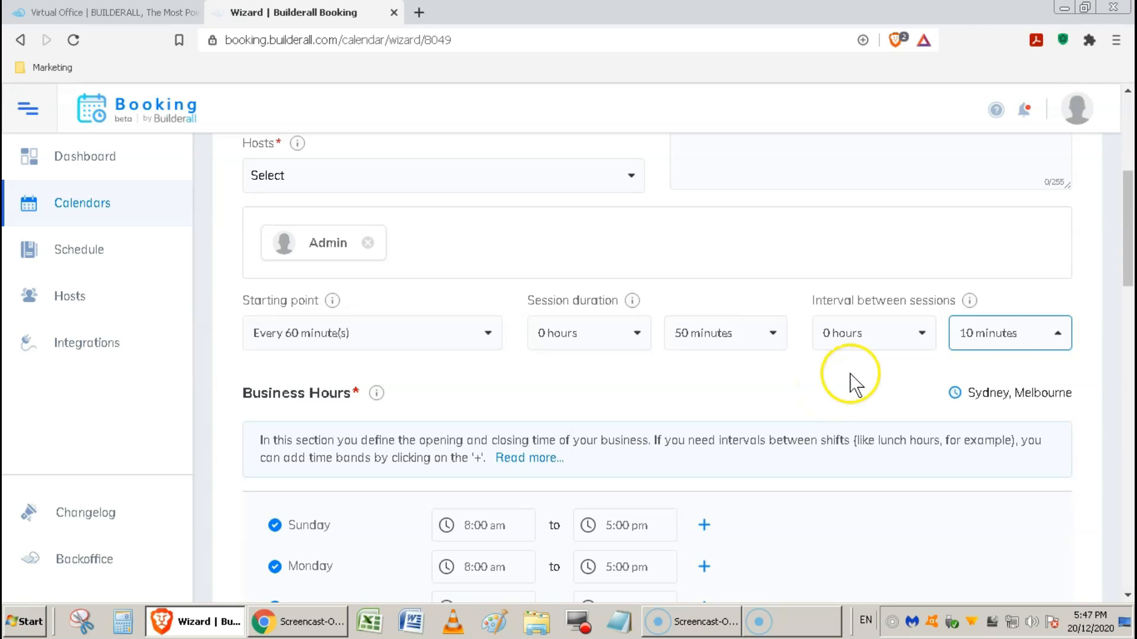
{"action": "left_click_drag", "start_coordinate": [1128, 255], "coordinate": [1131, 336]}
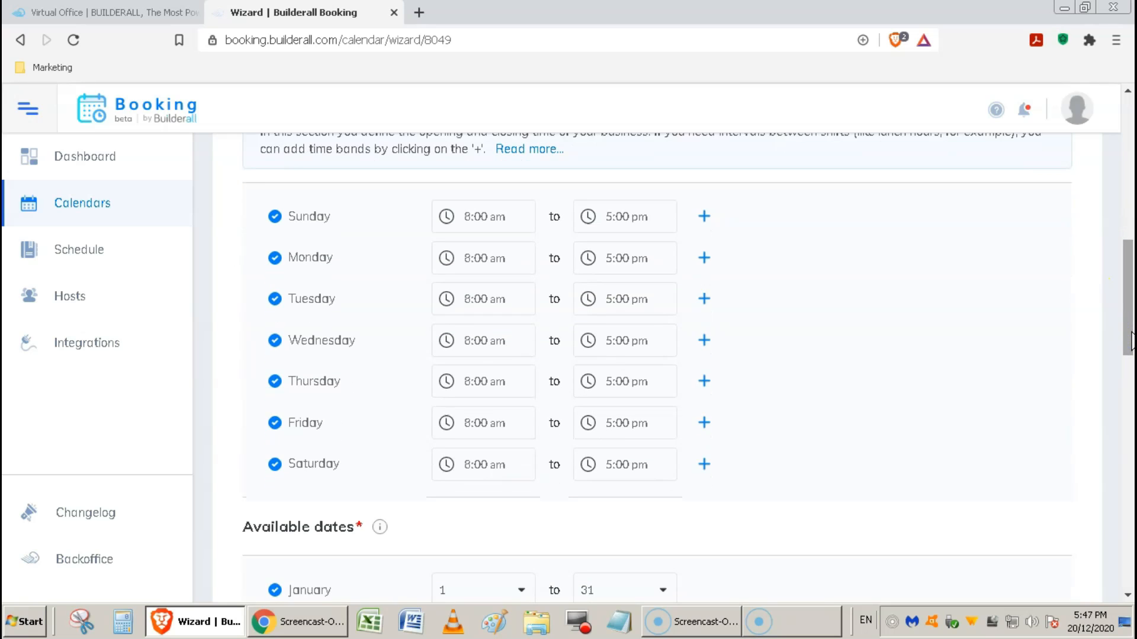
{"action": "scroll", "coordinate": [1131, 341], "scroll_direction": "up", "scroll_amount": 2}
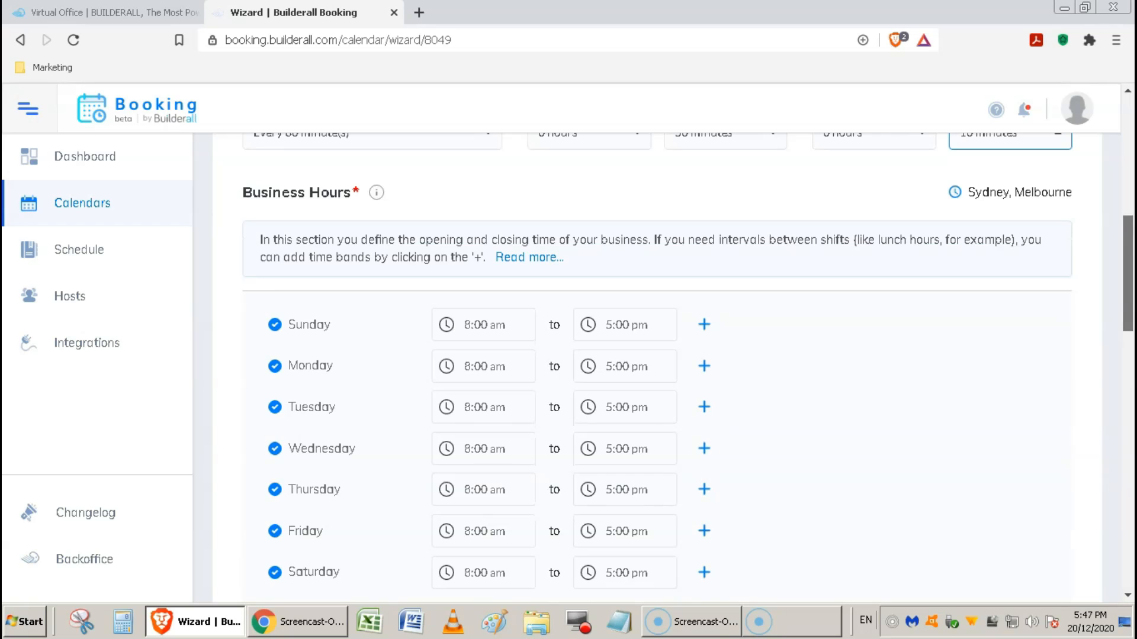
{"action": "scroll", "coordinate": [1127, 272], "scroll_direction": "up", "scroll_amount": 7}
{"action": "left_click", "coordinate": [408, 243]}
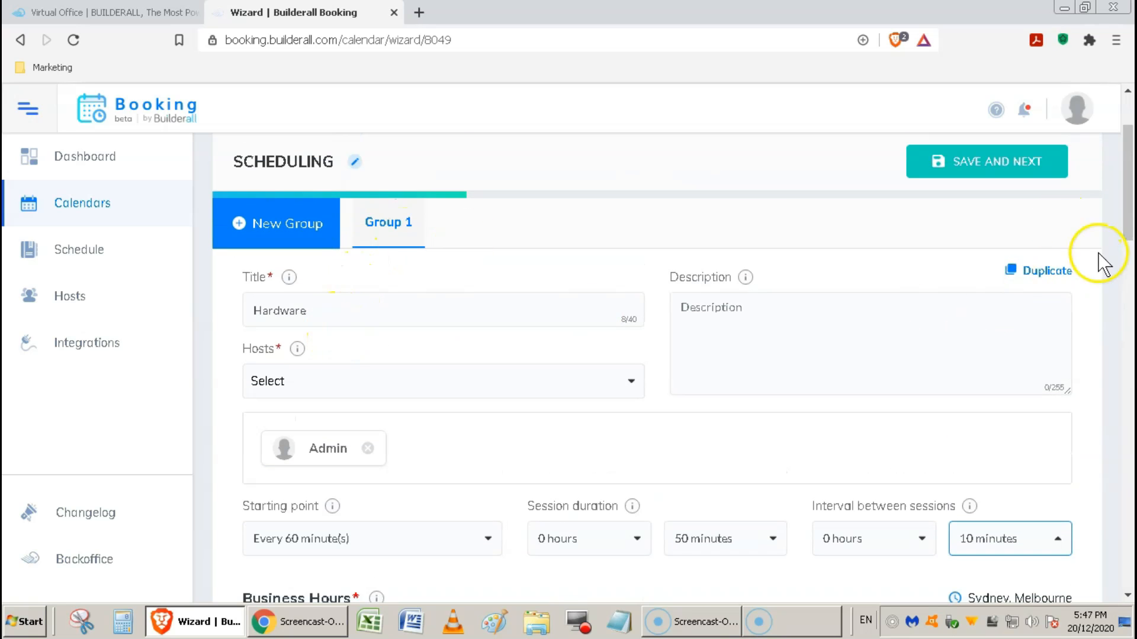
Step: Deselect Sunday, Wednesday, Thursday, Friday and Saturday in the group's business hours
{"action": "left_click_drag", "start_coordinate": [1129, 232], "coordinate": [1131, 328]}
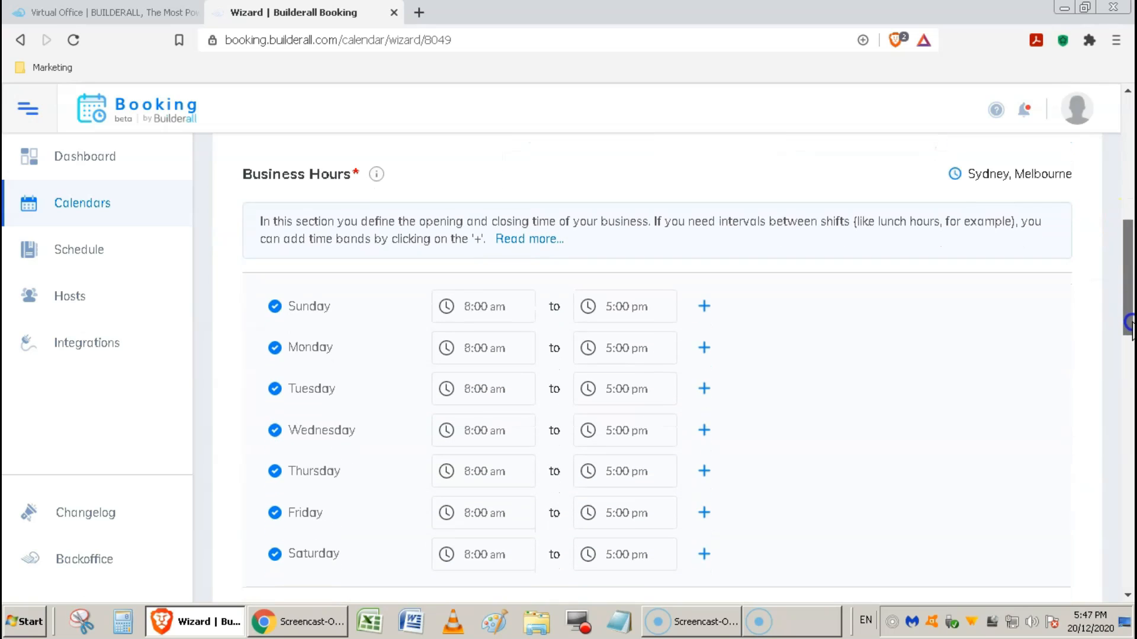
{"action": "left_click", "coordinate": [275, 306]}
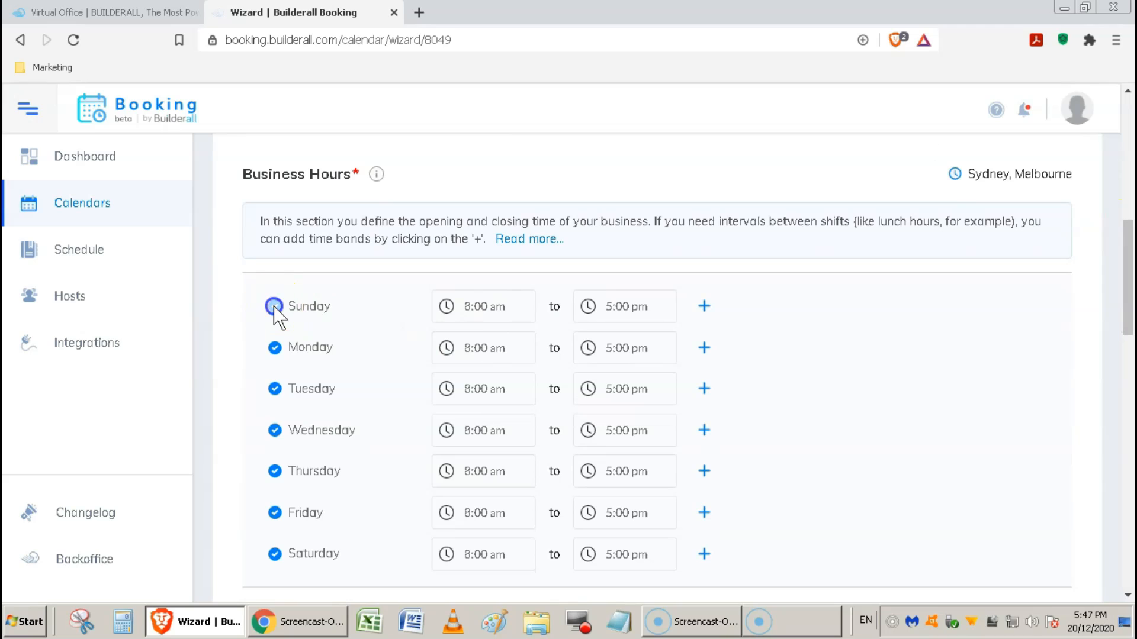
{"action": "left_click", "coordinate": [274, 431]}
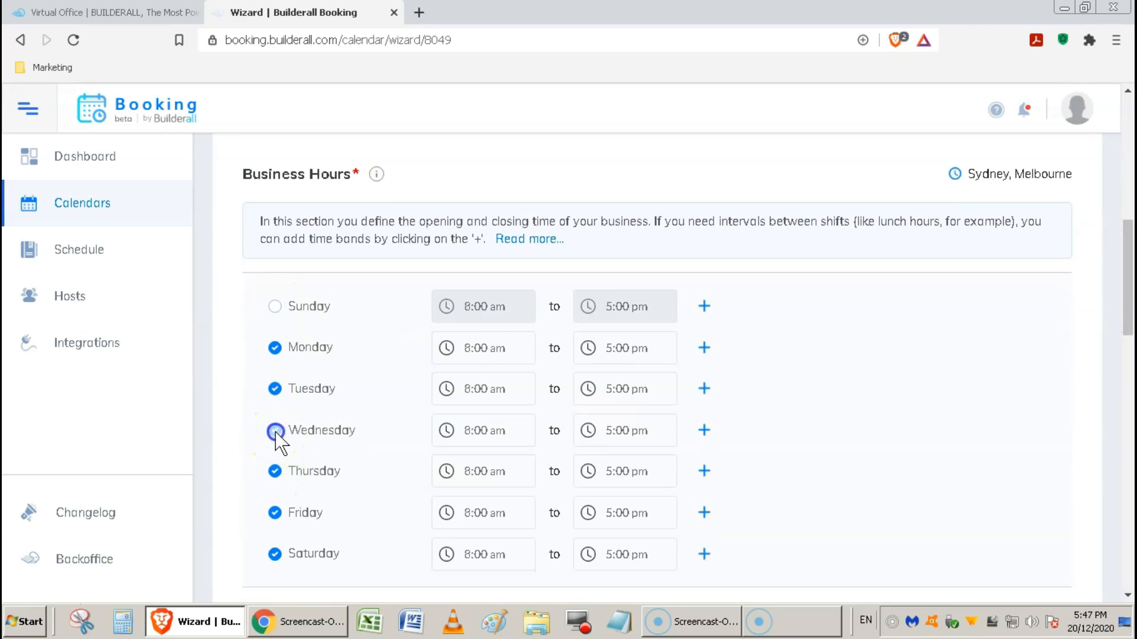
{"action": "left_click", "coordinate": [274, 472]}
{"action": "left_click", "coordinate": [274, 512]}
{"action": "left_click", "coordinate": [274, 554]}
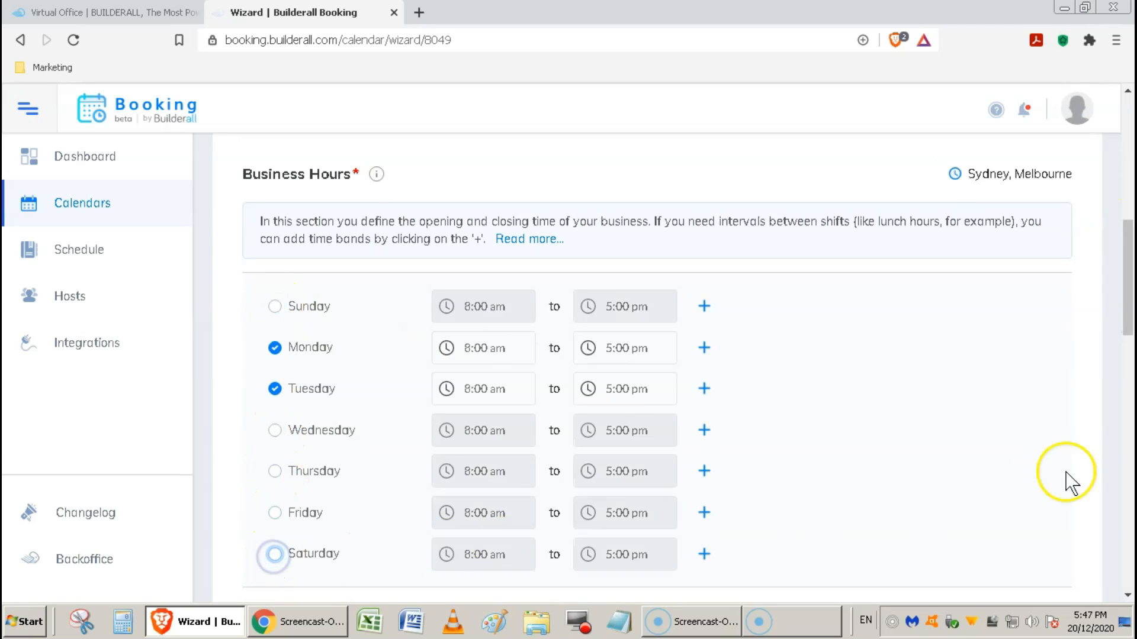
Step: Set Monday's business hours to 9:00 am to 12:00 pm
{"action": "left_click", "coordinate": [499, 349]}
{"action": "left_click", "coordinate": [457, 381]}
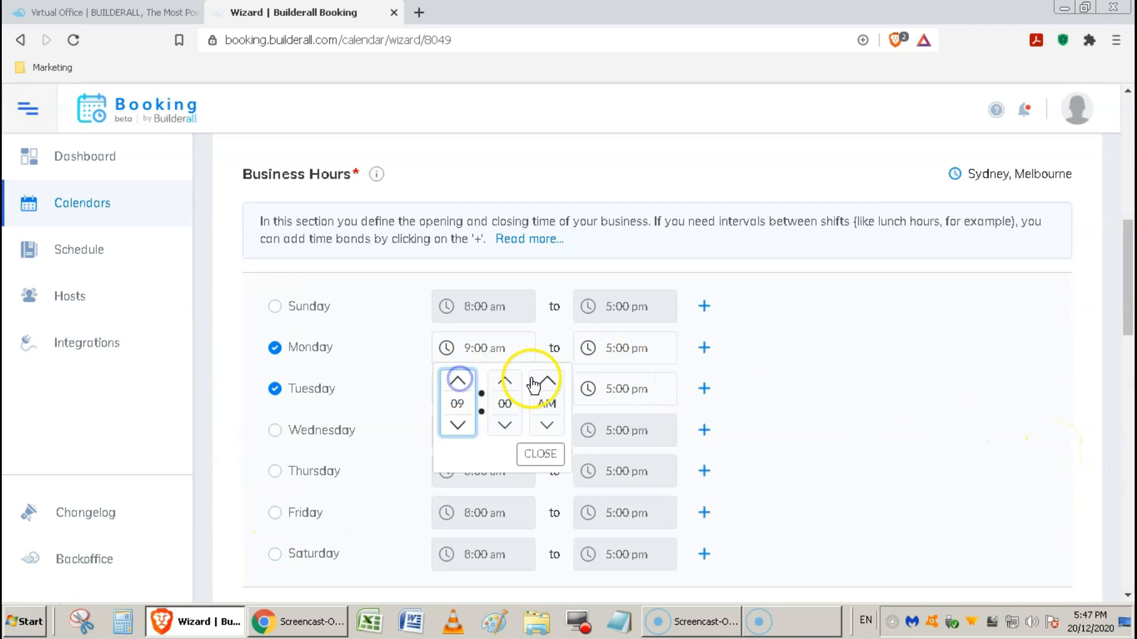
{"action": "left_click", "coordinate": [540, 454]}
{"action": "left_click", "coordinate": [640, 354]}
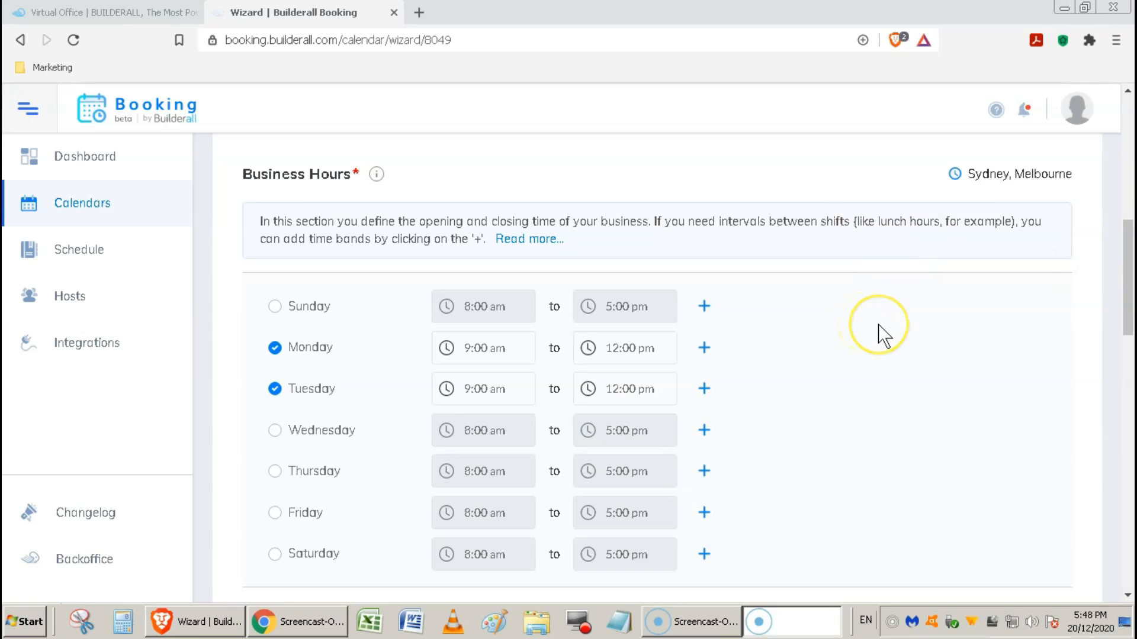
Step: Add a second time band to Monday's business hours with an opening time of 1:00 pm
{"action": "left_click", "coordinate": [705, 349]}
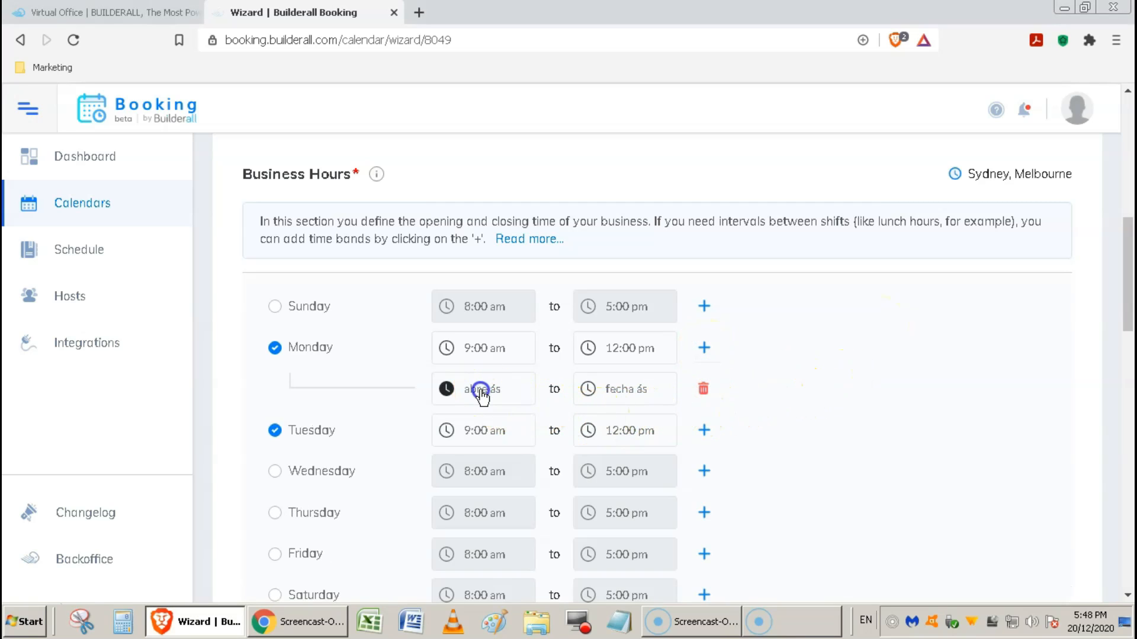
{"action": "left_click", "coordinate": [474, 388]}
{"action": "left_click", "coordinate": [458, 422]}
{"action": "left_click", "coordinate": [558, 424]}
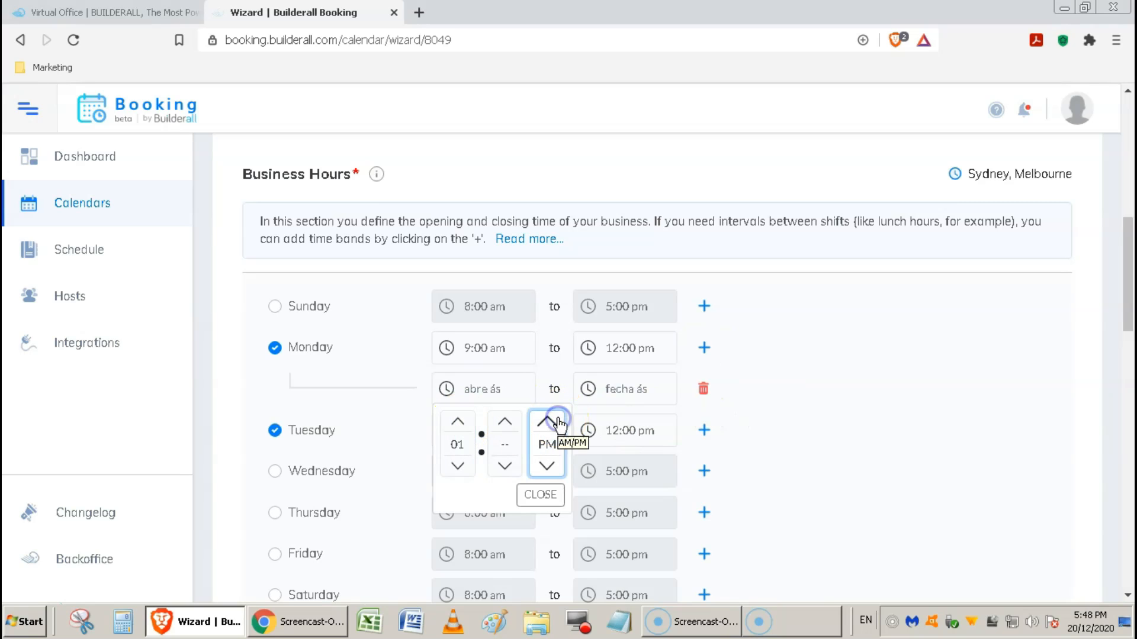
{"action": "left_click", "coordinate": [531, 491]}
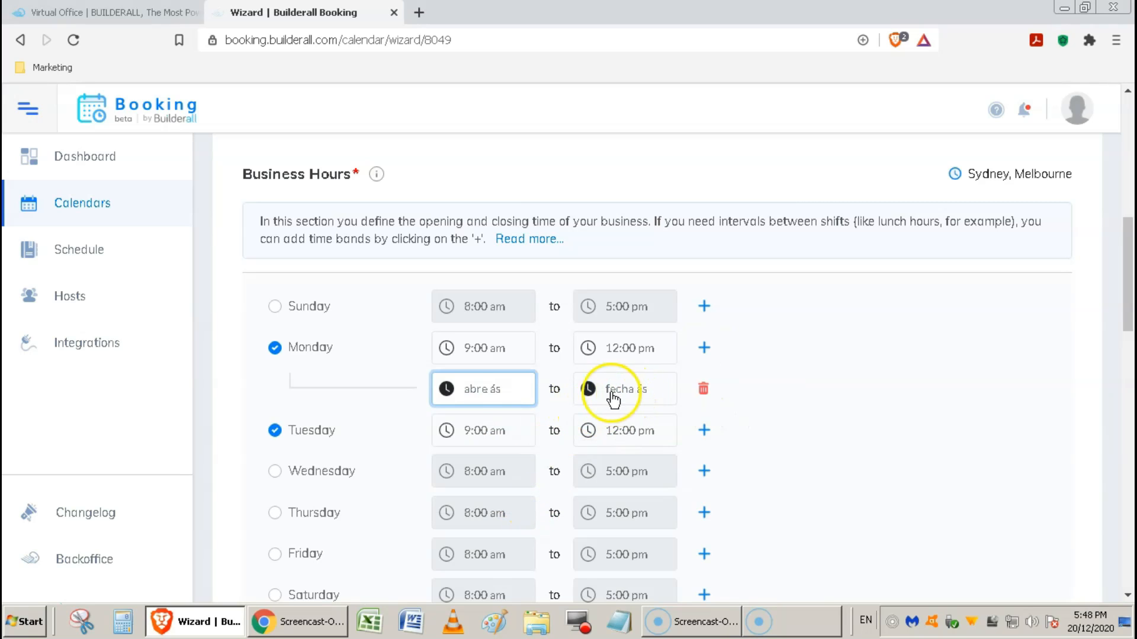
{"action": "left_click", "coordinate": [489, 392]}
{"action": "left_click", "coordinate": [504, 421]}
{"action": "left_click", "coordinate": [539, 494]}
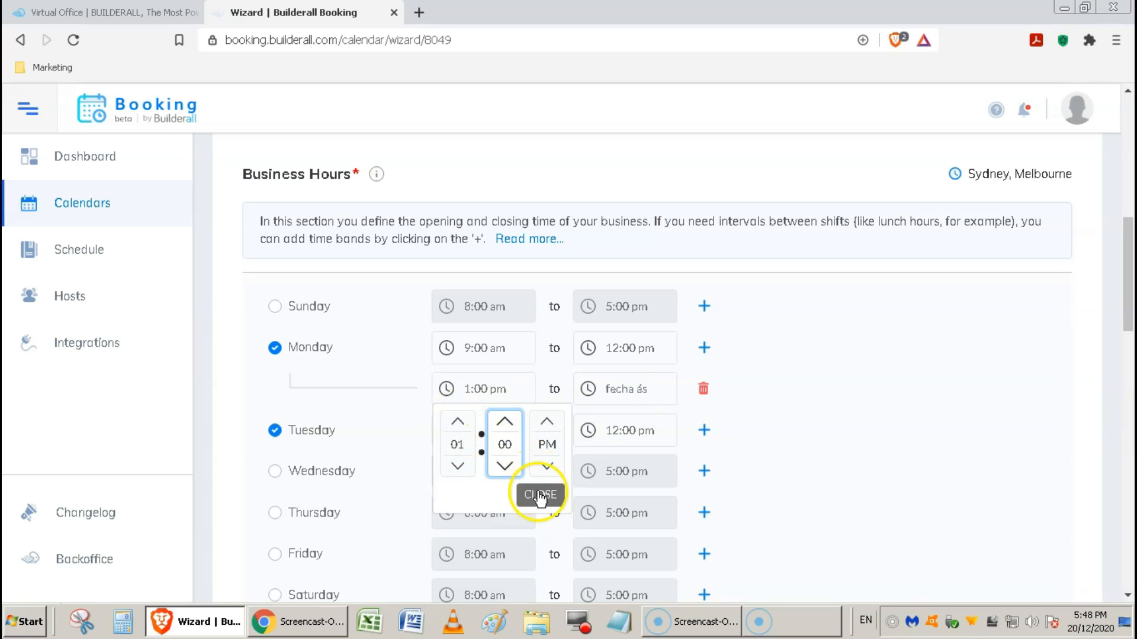
Step: Set the closing time of Monday's second time band to 4:00 pm
{"action": "left_click", "coordinate": [622, 391]}
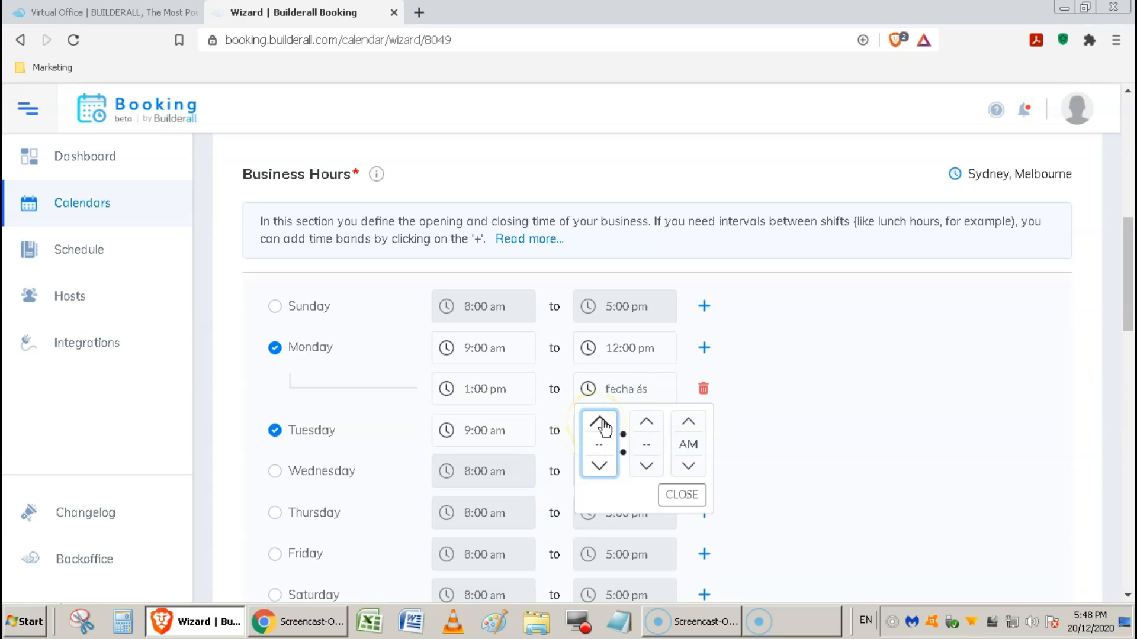
{"action": "left_click", "coordinate": [599, 422]}
{"action": "left_click", "coordinate": [599, 422]}
{"action": "left_click", "coordinate": [599, 422]}
{"action": "left_click", "coordinate": [599, 422]}
{"action": "left_click", "coordinate": [599, 422]}
{"action": "left_click", "coordinate": [599, 422]}
{"action": "left_click", "coordinate": [599, 466]}
{"action": "left_click", "coordinate": [646, 422]}
{"action": "left_click", "coordinate": [687, 422]}
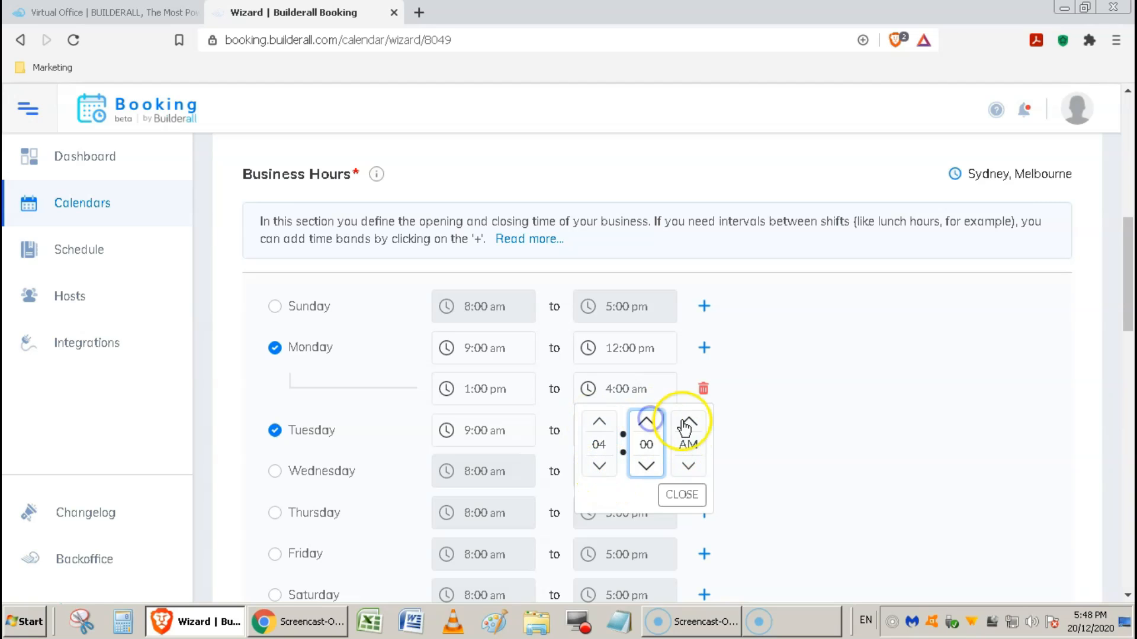
{"action": "left_click", "coordinate": [683, 494]}
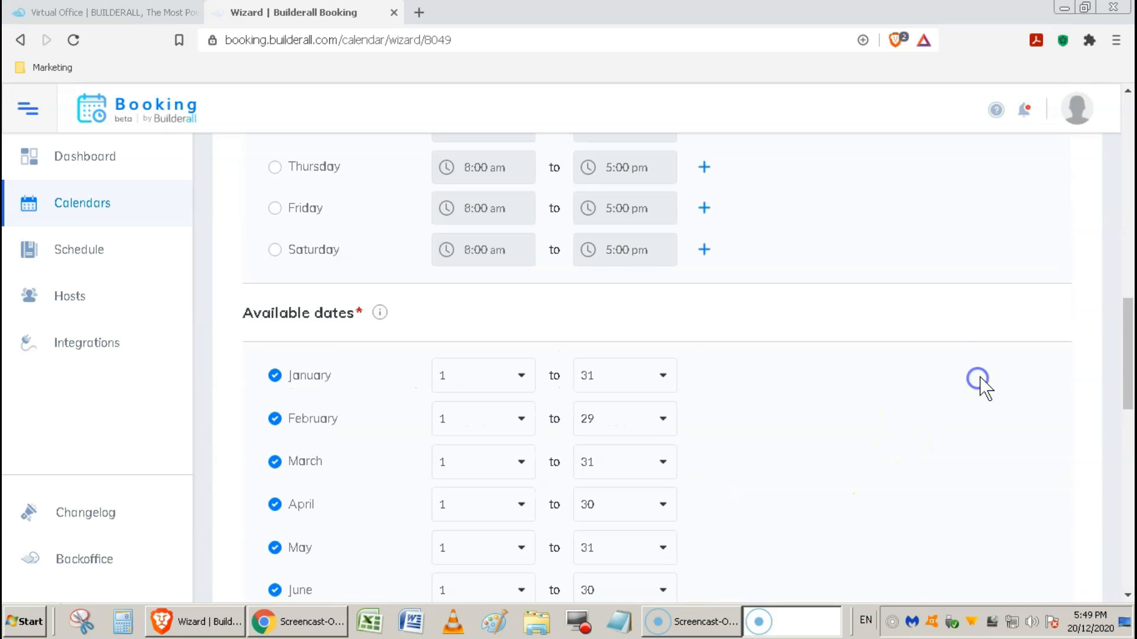
Step: Set January's available dates to start on day 2
{"action": "left_click", "coordinate": [980, 377]}
{"action": "scroll", "coordinate": [979, 378], "scroll_direction": "up", "scroll_amount": 4}
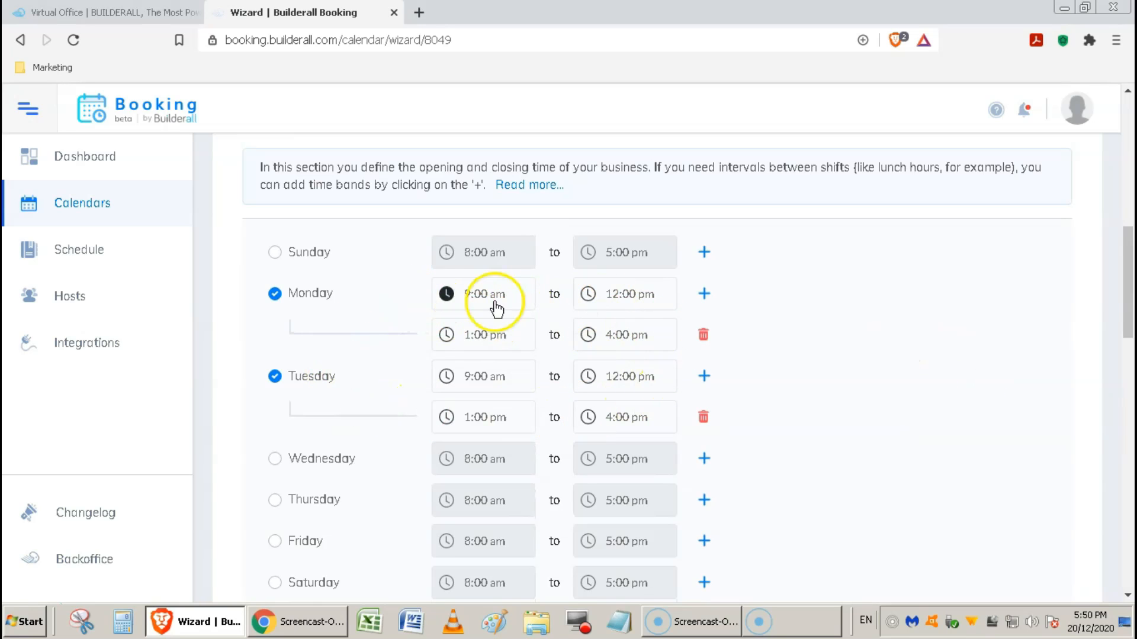
{"action": "scroll", "coordinate": [939, 379], "scroll_direction": "down", "scroll_amount": 5}
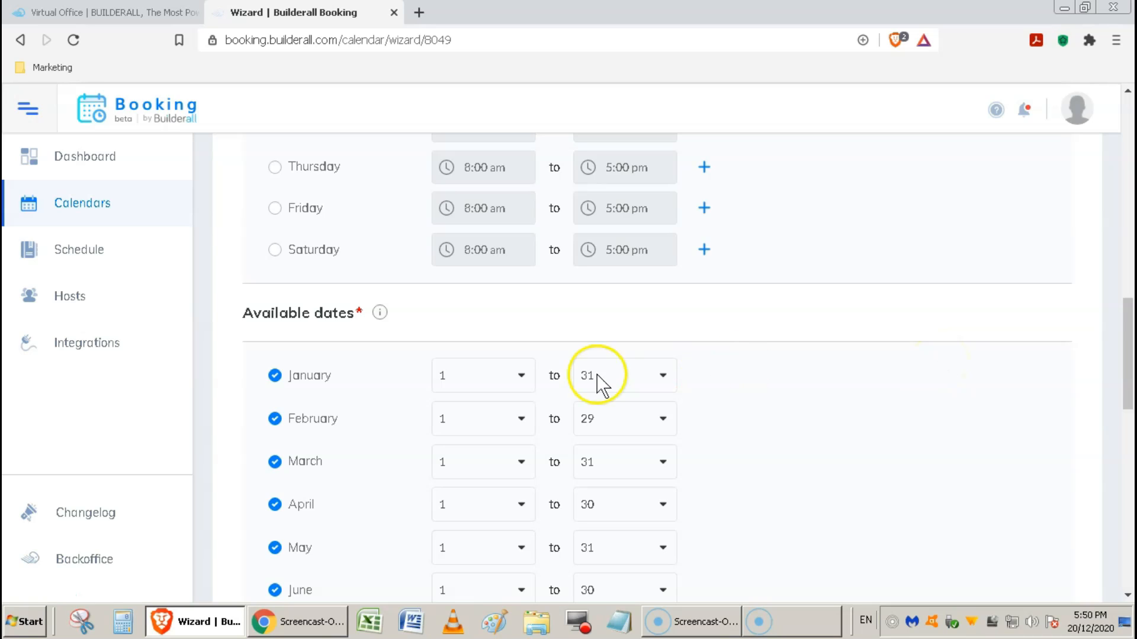
{"action": "left_click", "coordinate": [519, 375]}
{"action": "left_click_drag", "start_coordinate": [528, 215], "coordinate": [538, 150]}
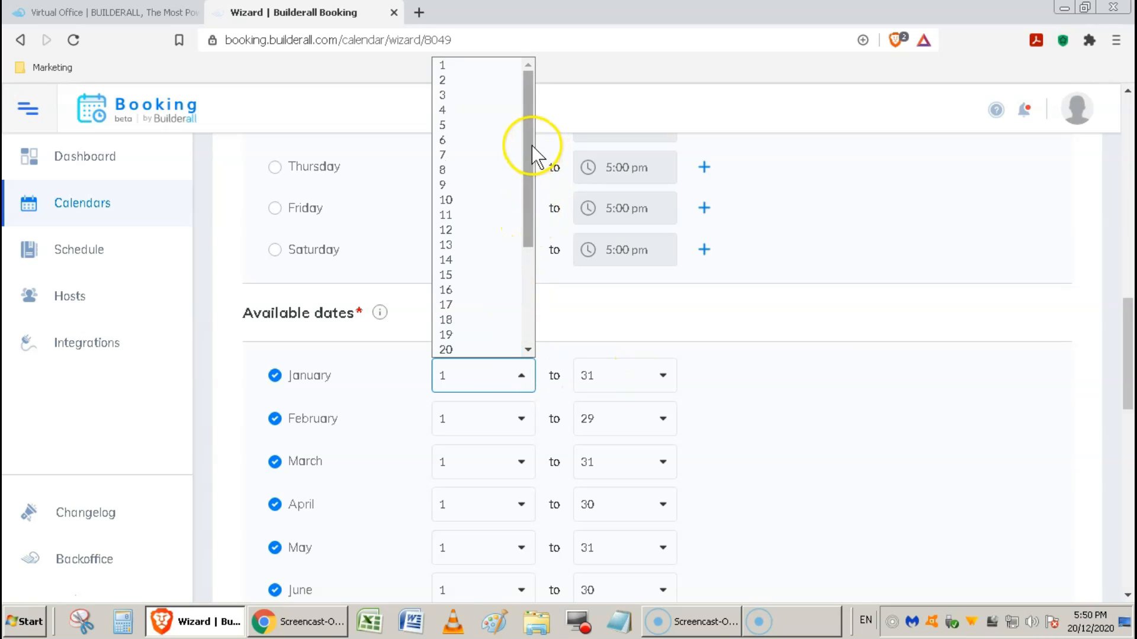
{"action": "left_click", "coordinate": [486, 82]}
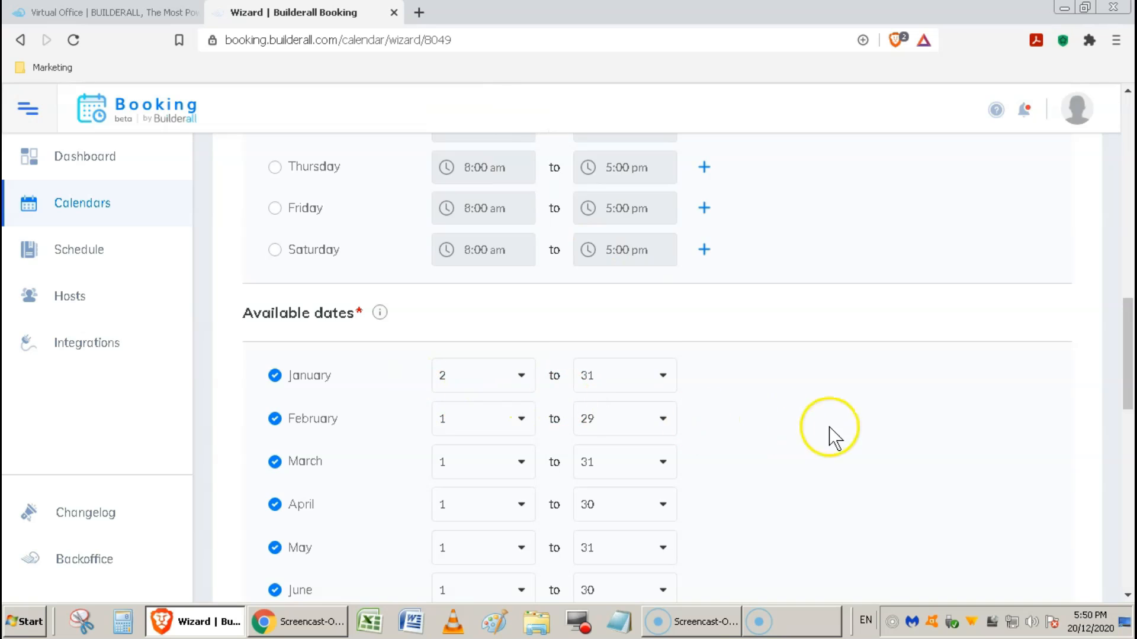
Step: Look through the availability and minimum antecedence options, keeping Indefinitely and Without minimum antecedence selected
{"action": "scroll", "coordinate": [915, 429], "scroll_direction": "down", "scroll_amount": 8}
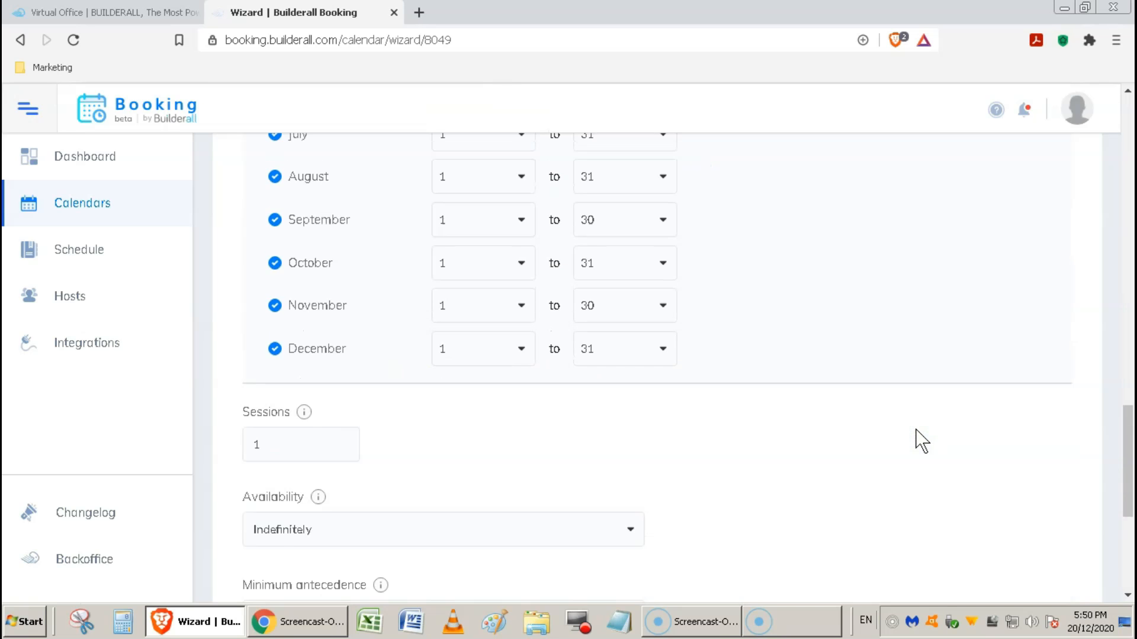
{"action": "scroll", "coordinate": [915, 428], "scroll_direction": "down", "scroll_amount": 4}
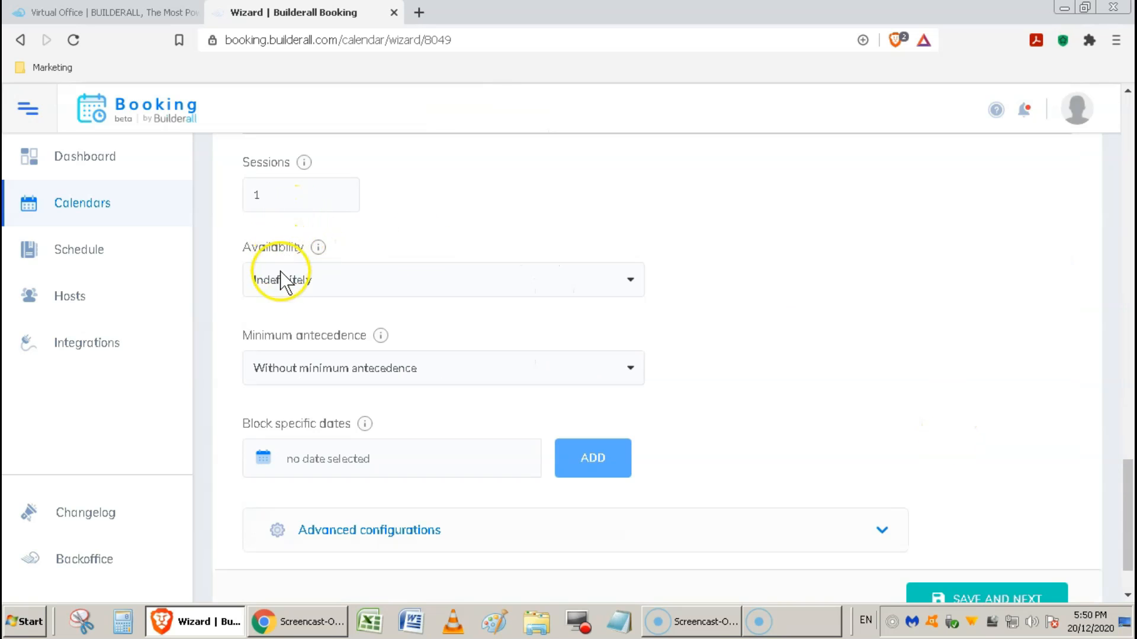
{"action": "left_click", "coordinate": [407, 281]}
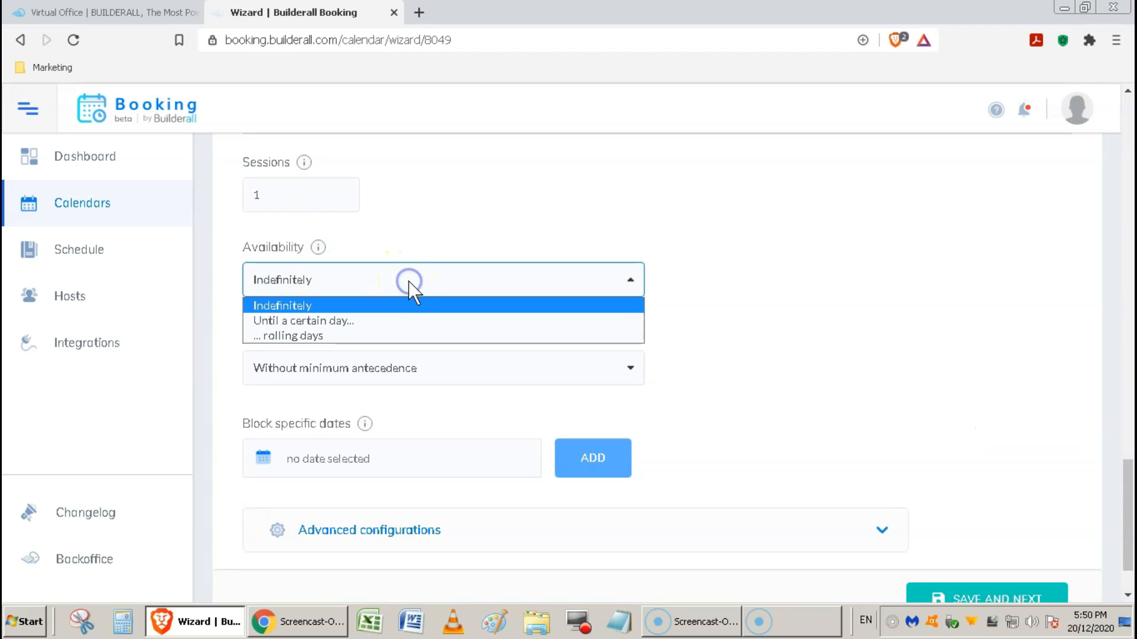
{"action": "left_click", "coordinate": [408, 308]}
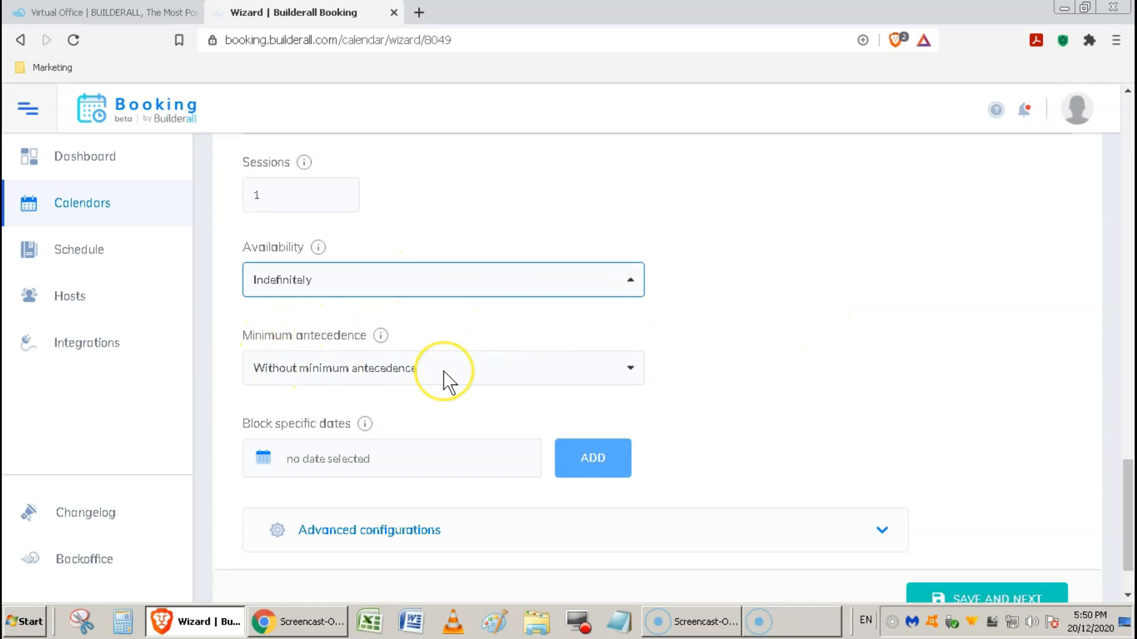
{"action": "left_click", "coordinate": [630, 368]}
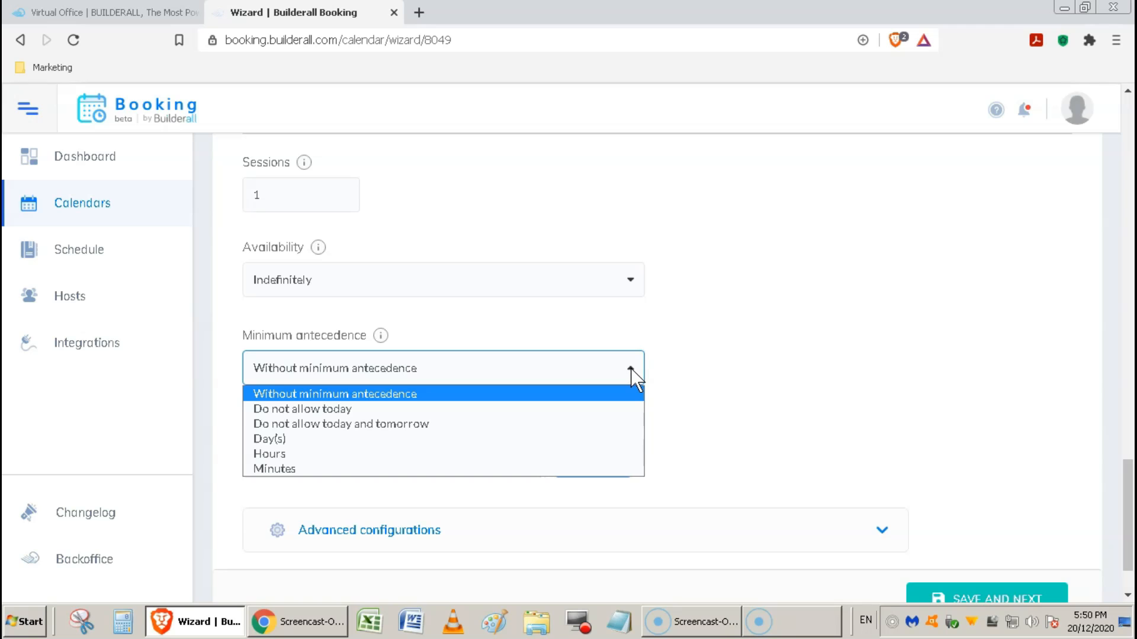
{"action": "left_click", "coordinate": [789, 377]}
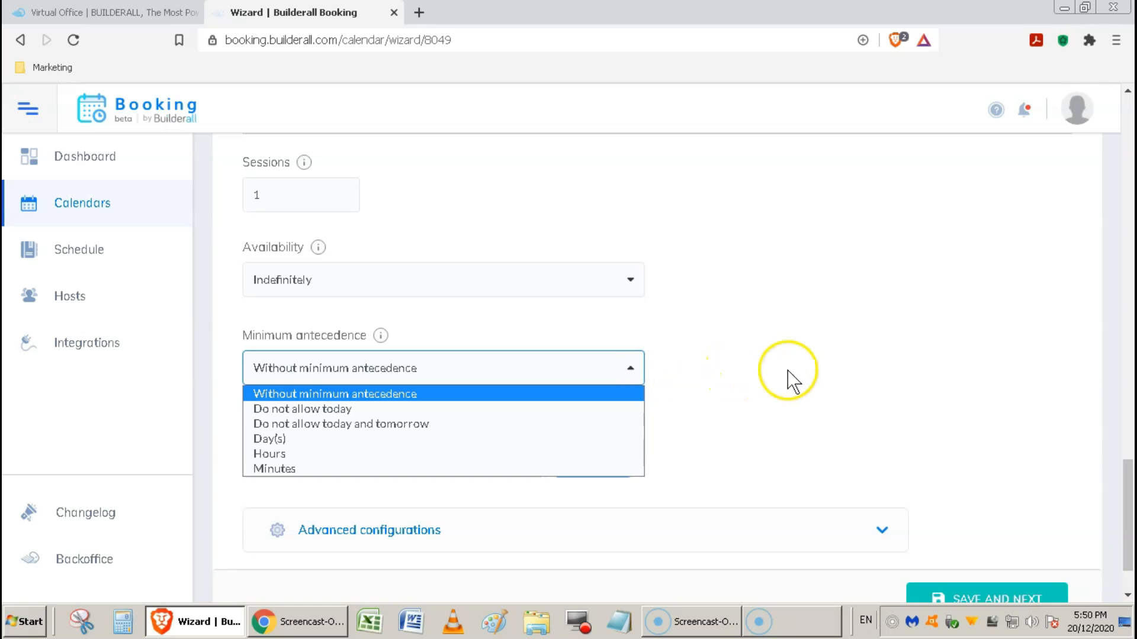
Step: Block the date 1/1/2021 for the Hardware group
{"action": "scroll", "coordinate": [811, 382], "scroll_direction": "down", "scroll_amount": 2}
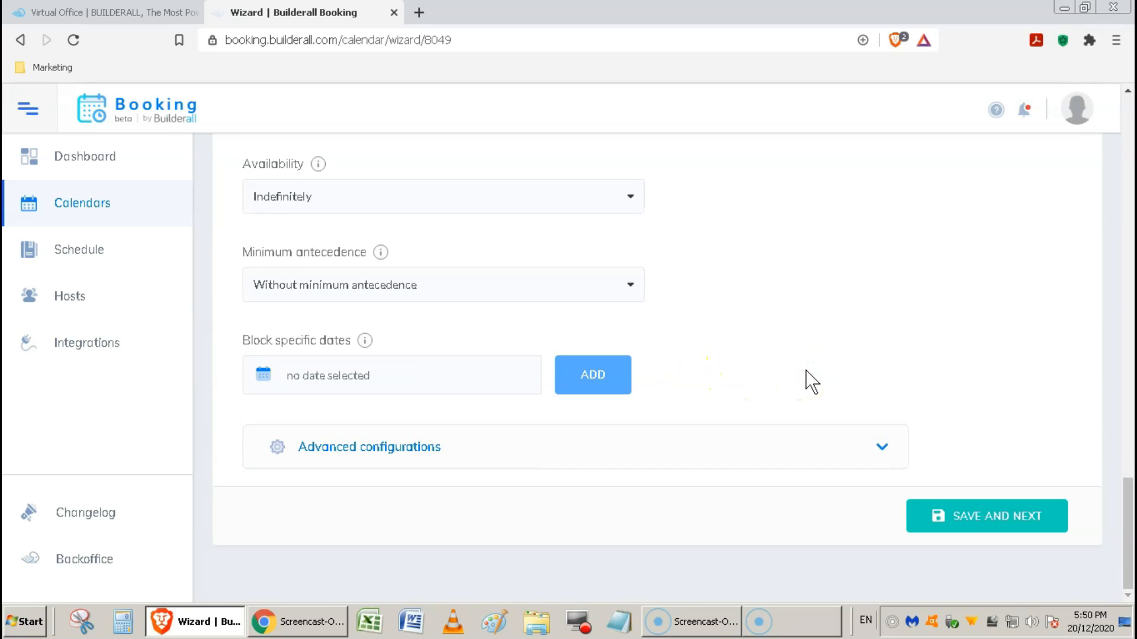
{"action": "left_click", "coordinate": [345, 386]}
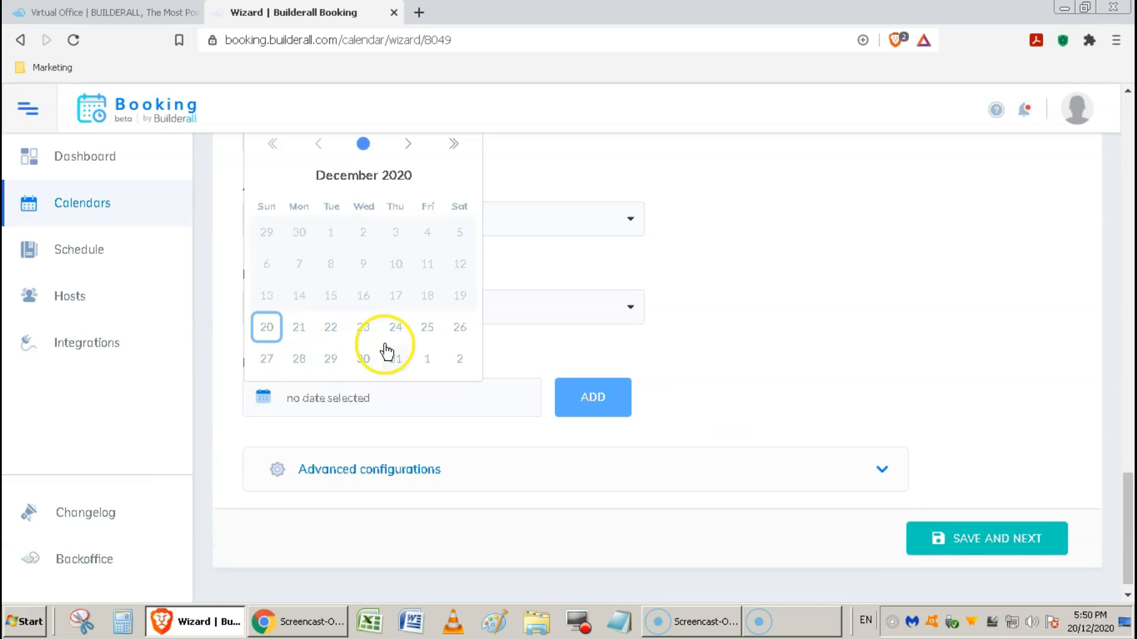
{"action": "left_click", "coordinate": [427, 361]}
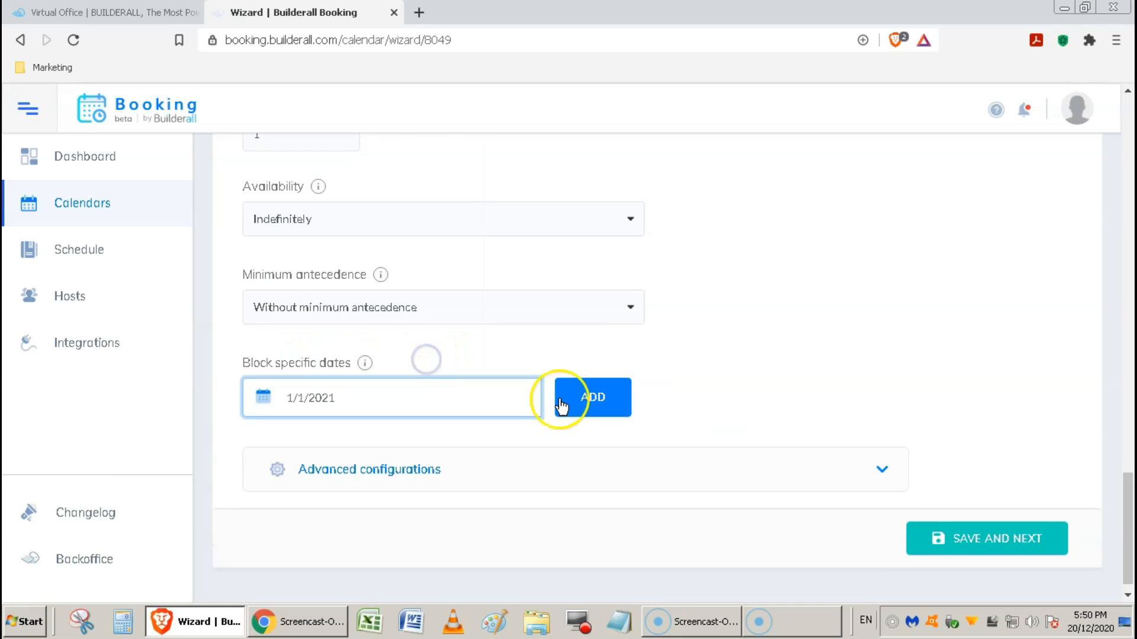
{"action": "left_click", "coordinate": [591, 410]}
Step: Review the Hardware group's advanced configurations for appointment approval, cancellation, rescheduling, unavailable times and scheduling limits
{"action": "scroll", "coordinate": [817, 396], "scroll_direction": "down", "scroll_amount": 3}
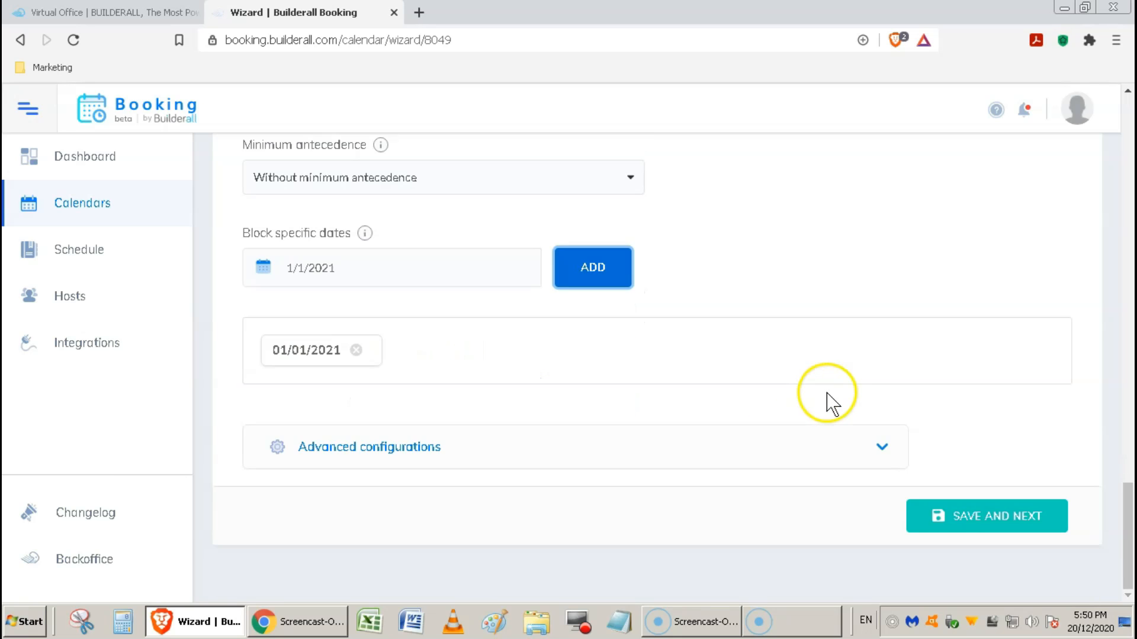
{"action": "left_click", "coordinate": [882, 448]}
{"action": "scroll", "coordinate": [884, 456], "scroll_direction": "down", "scroll_amount": 2}
{"action": "scroll", "coordinate": [884, 457], "scroll_direction": "down", "scroll_amount": 3}
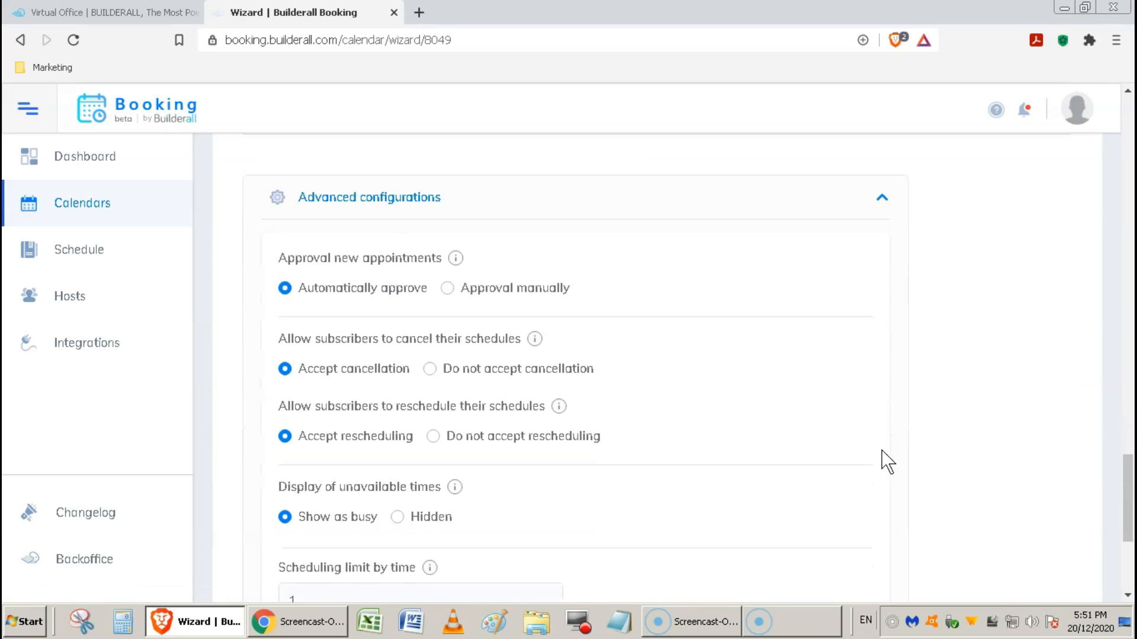
{"action": "scroll", "coordinate": [886, 462], "scroll_direction": "down", "scroll_amount": 1}
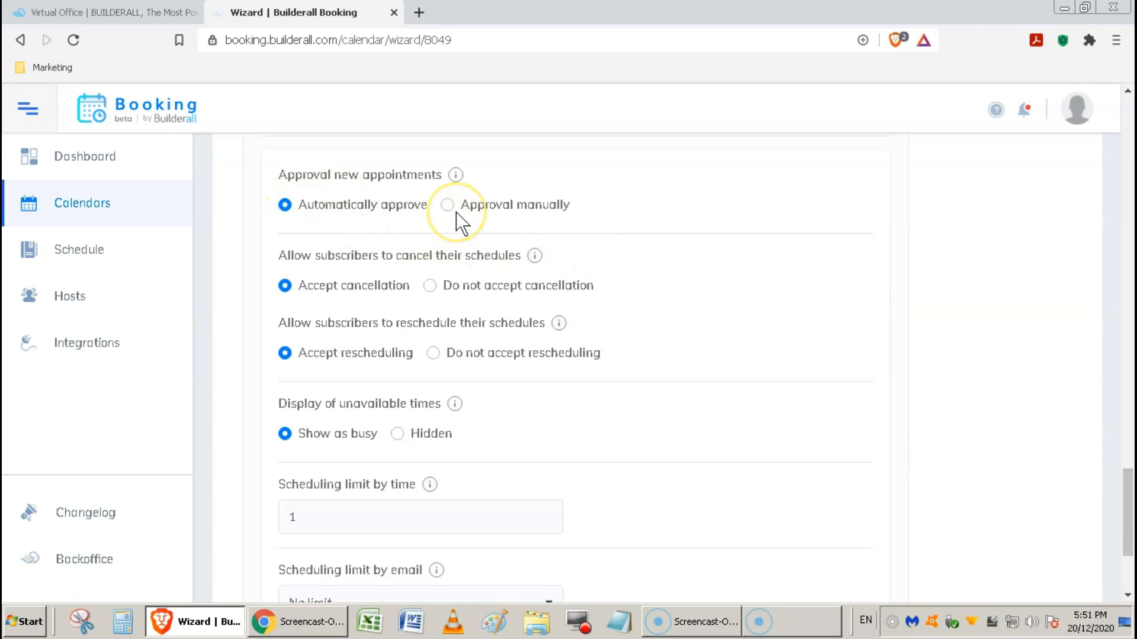
{"action": "scroll", "coordinate": [815, 344], "scroll_direction": "down", "scroll_amount": 3}
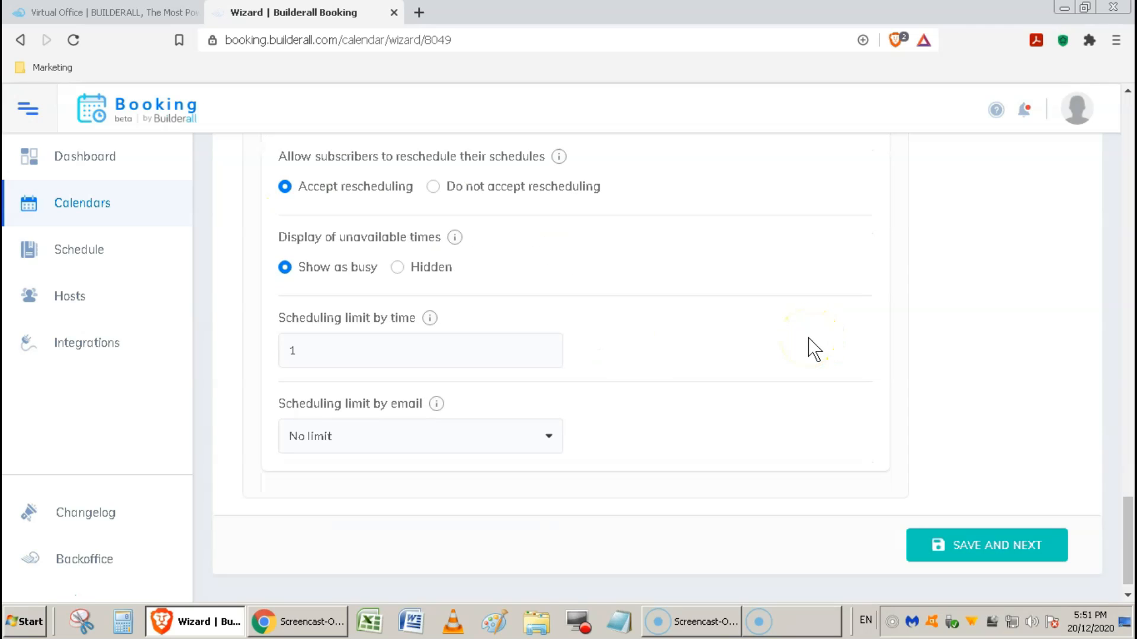
Step: Add a second scheduling group titled Software
{"action": "scroll", "coordinate": [814, 350], "scroll_direction": "up", "scroll_amount": 20}
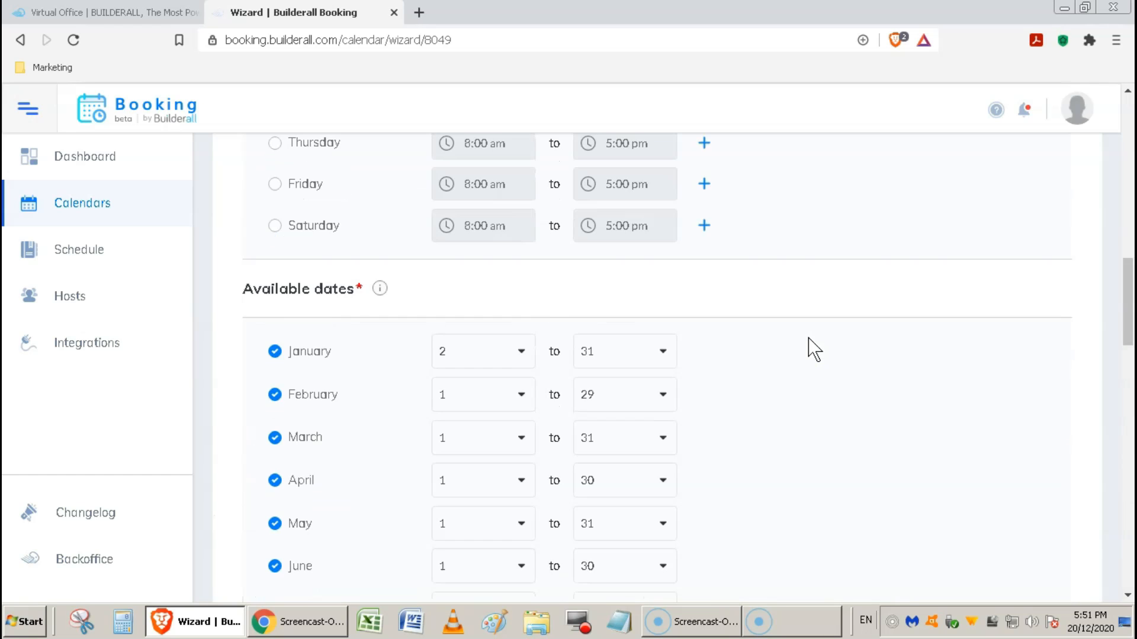
{"action": "scroll", "coordinate": [815, 349], "scroll_direction": "up", "scroll_amount": 6}
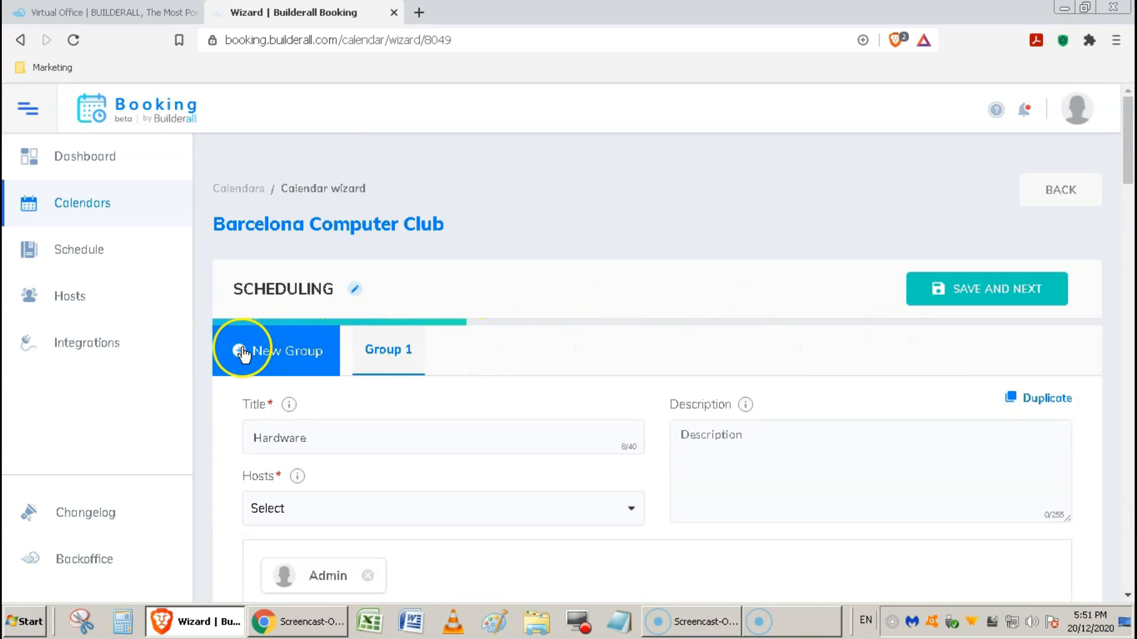
{"action": "left_click", "coordinate": [317, 438]}
{"action": "type", "text": "Software"}
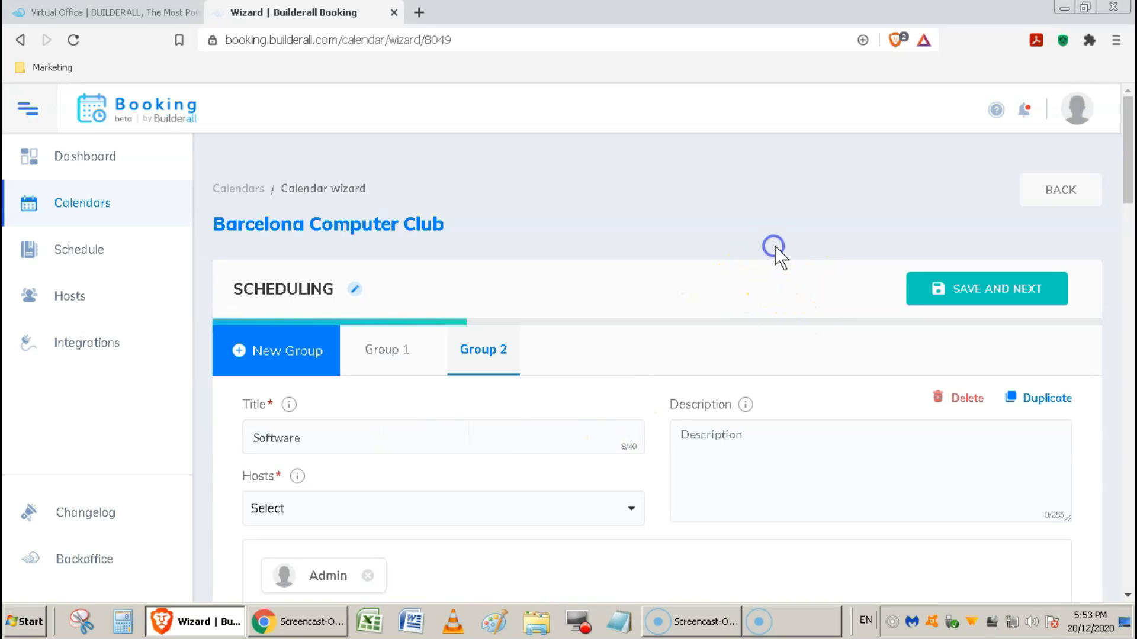
Step: Review the Software group's business hours and the Programming group's host, session times, business hours and available dates
{"action": "scroll", "coordinate": [801, 274], "scroll_direction": "down", "scroll_amount": 10}
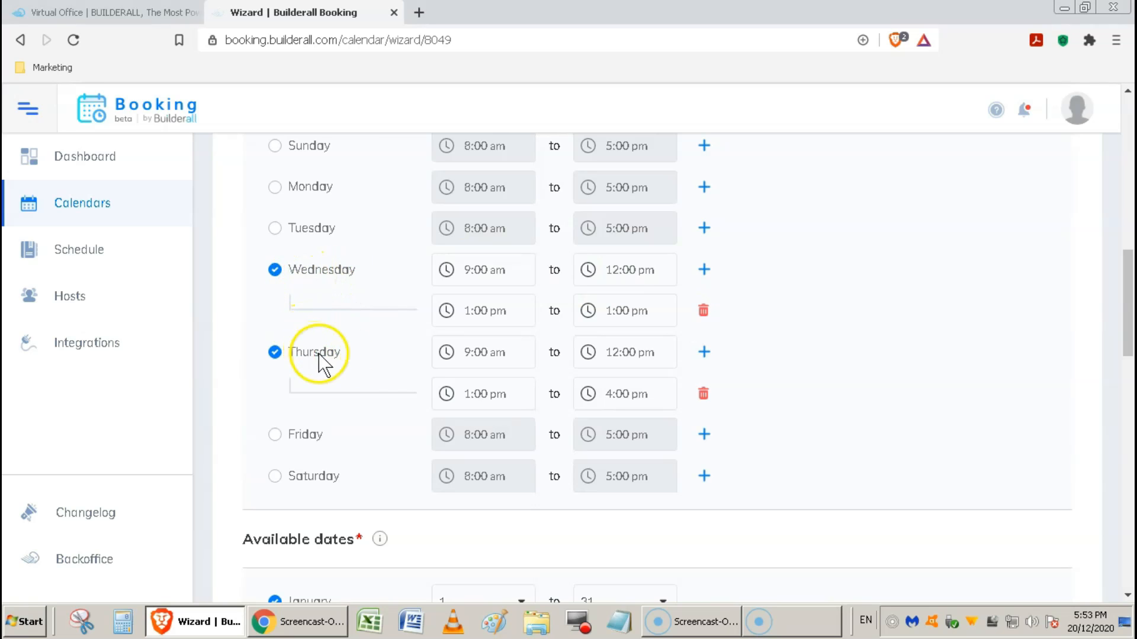
{"action": "scroll", "coordinate": [405, 382], "scroll_direction": "up", "scroll_amount": 10}
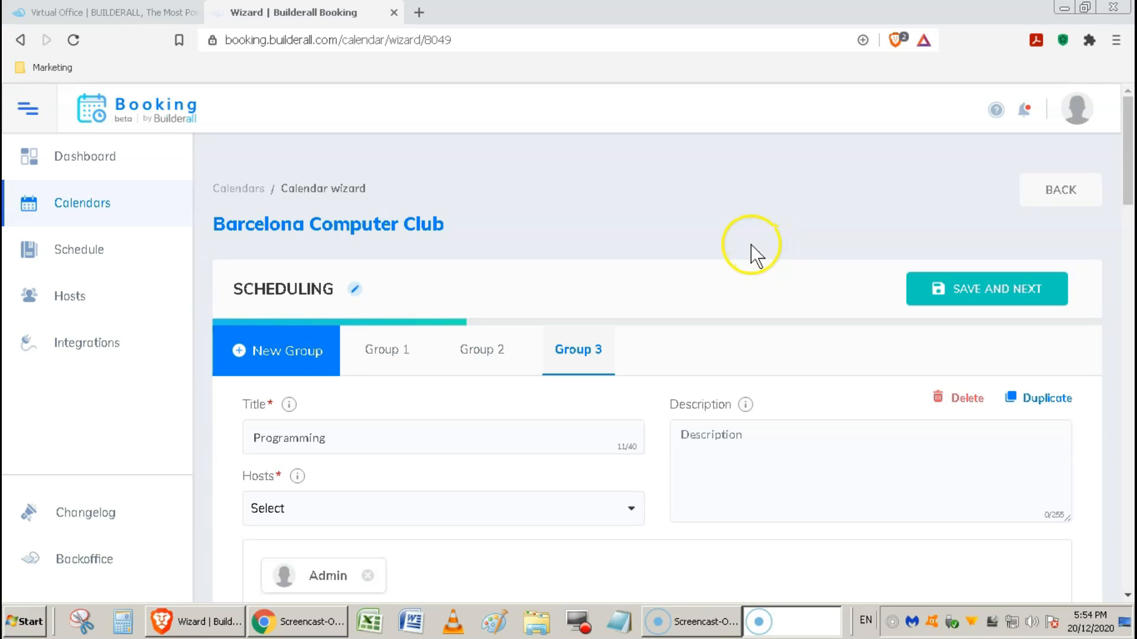
{"action": "left_click", "coordinate": [617, 395]}
{"action": "scroll", "coordinate": [618, 397], "scroll_direction": "down", "scroll_amount": 3}
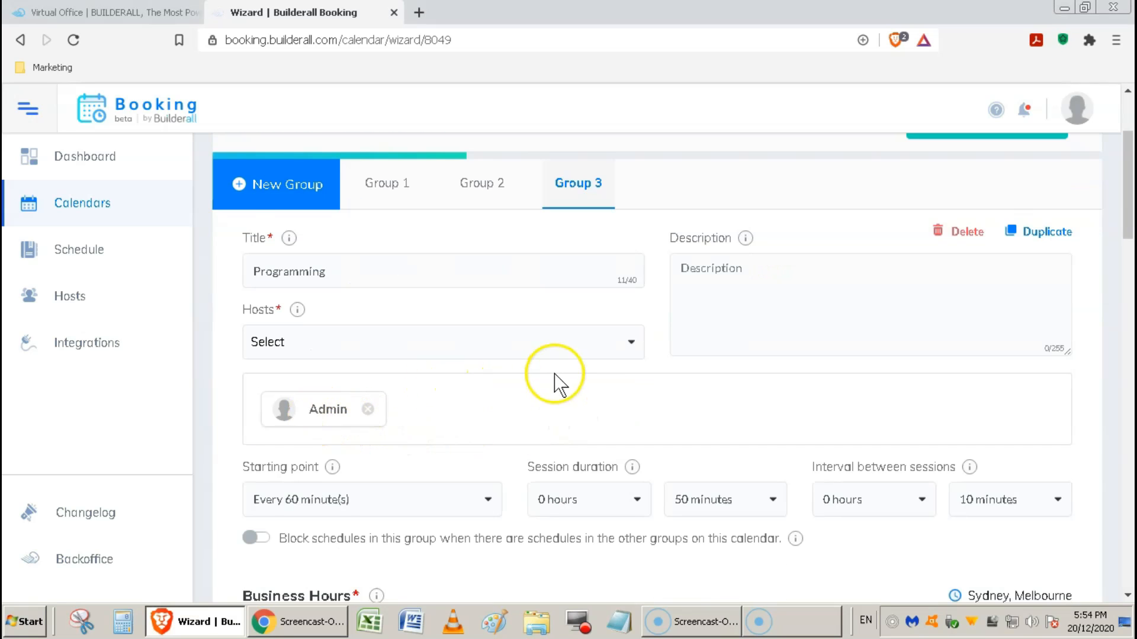
{"action": "scroll", "coordinate": [551, 381], "scroll_direction": "down", "scroll_amount": 3}
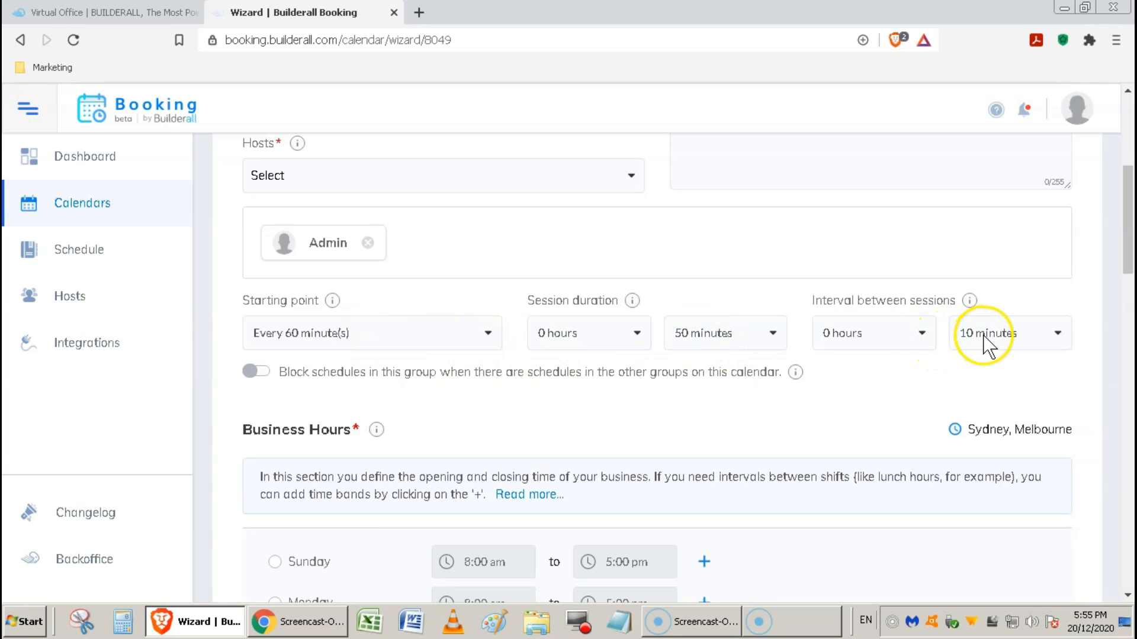
{"action": "left_click", "coordinate": [957, 376]}
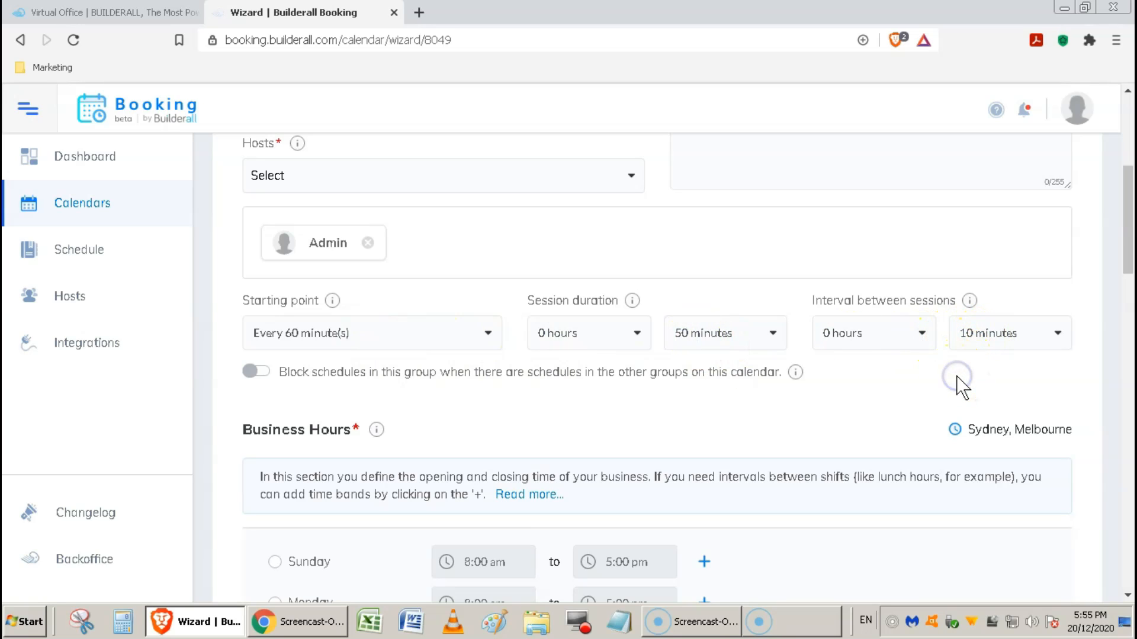
{"action": "scroll", "coordinate": [897, 377], "scroll_direction": "down", "scroll_amount": 6}
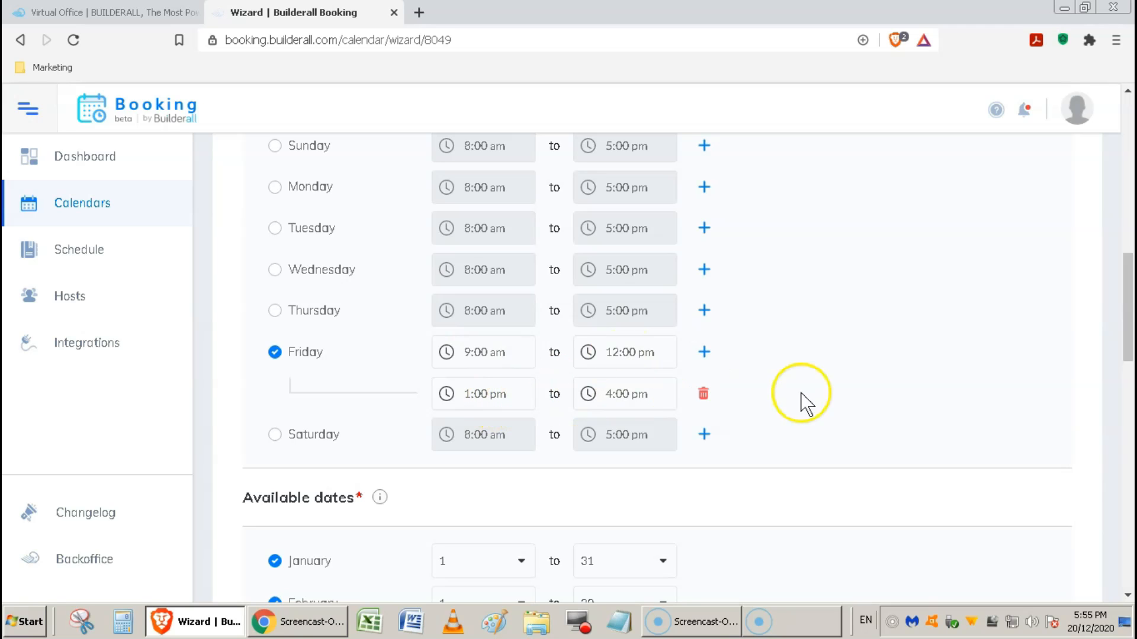
{"action": "scroll", "coordinate": [932, 404], "scroll_direction": "down", "scroll_amount": 5}
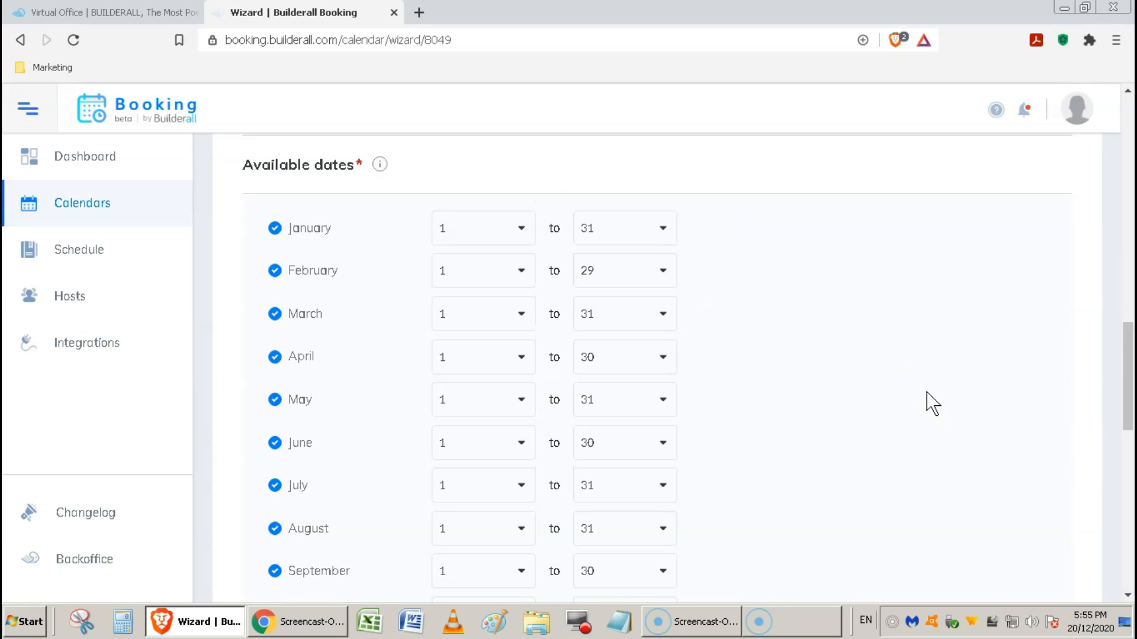
Step: Add 1/1/2021 to the Programming group's blocked dates
{"action": "scroll", "coordinate": [932, 404], "scroll_direction": "down", "scroll_amount": 6}
{"action": "scroll", "coordinate": [932, 404], "scroll_direction": "down", "scroll_amount": 5}
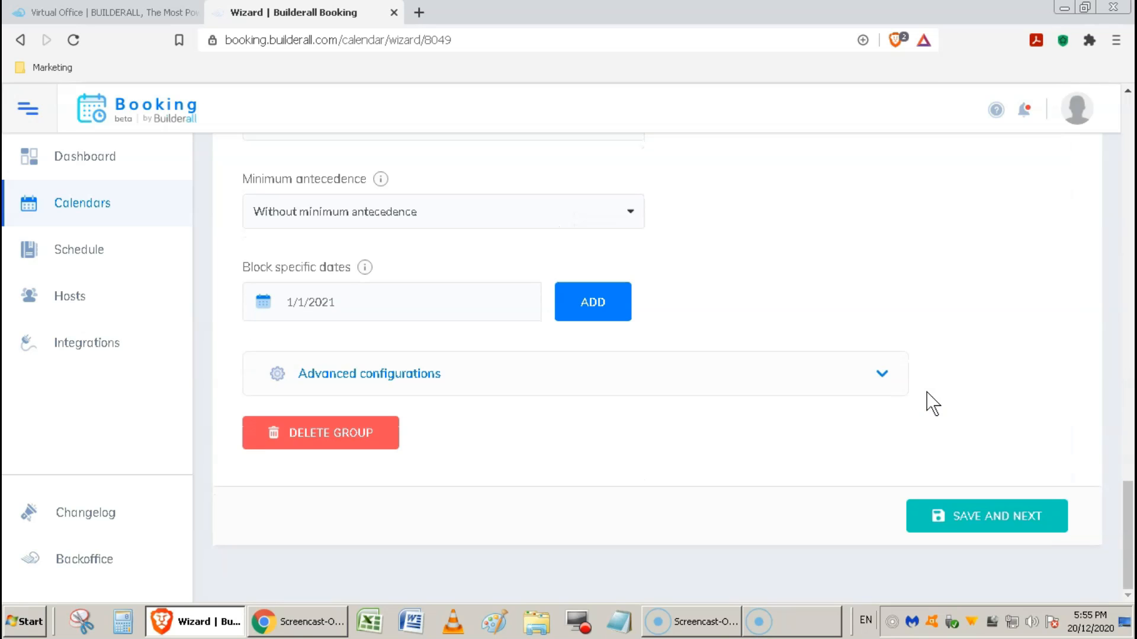
{"action": "left_click", "coordinate": [594, 320]}
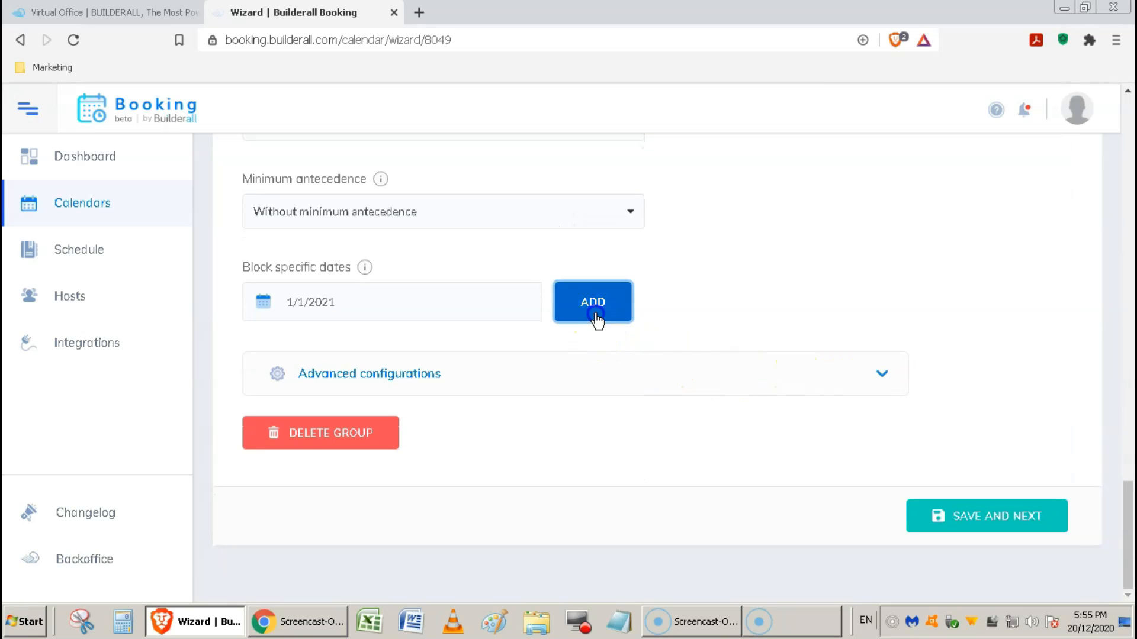
{"action": "left_click", "coordinate": [356, 386]}
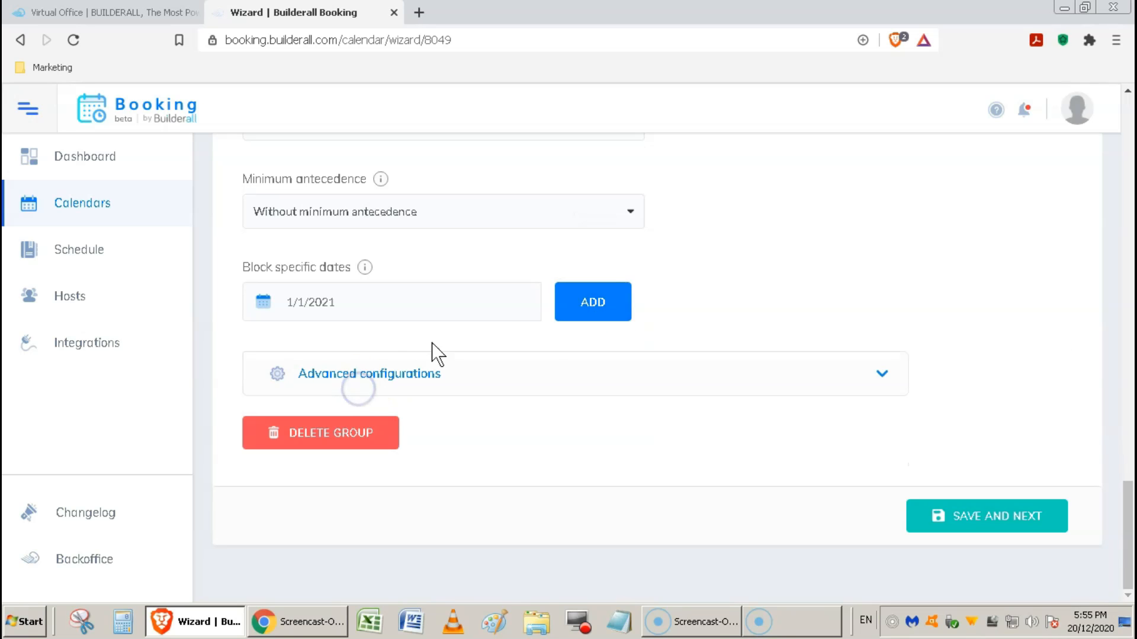
{"action": "left_click", "coordinate": [594, 306]}
Step: Block 12/25/2020 as well for the Programming group and save the scheduling settings
{"action": "left_click", "coordinate": [415, 305]}
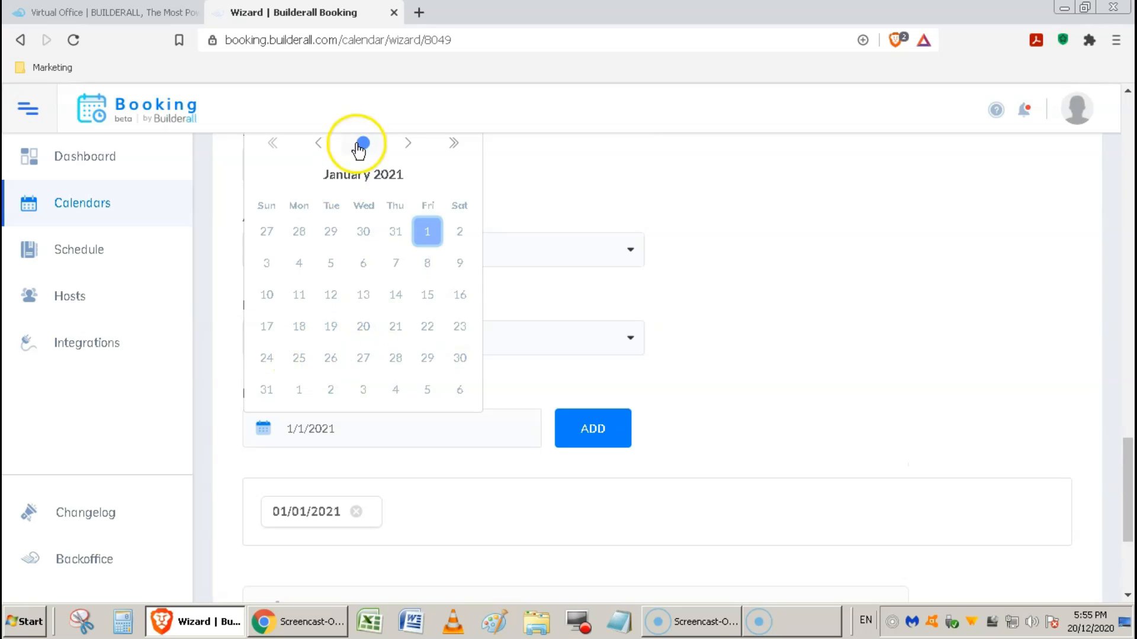
{"action": "left_click", "coordinate": [318, 148]}
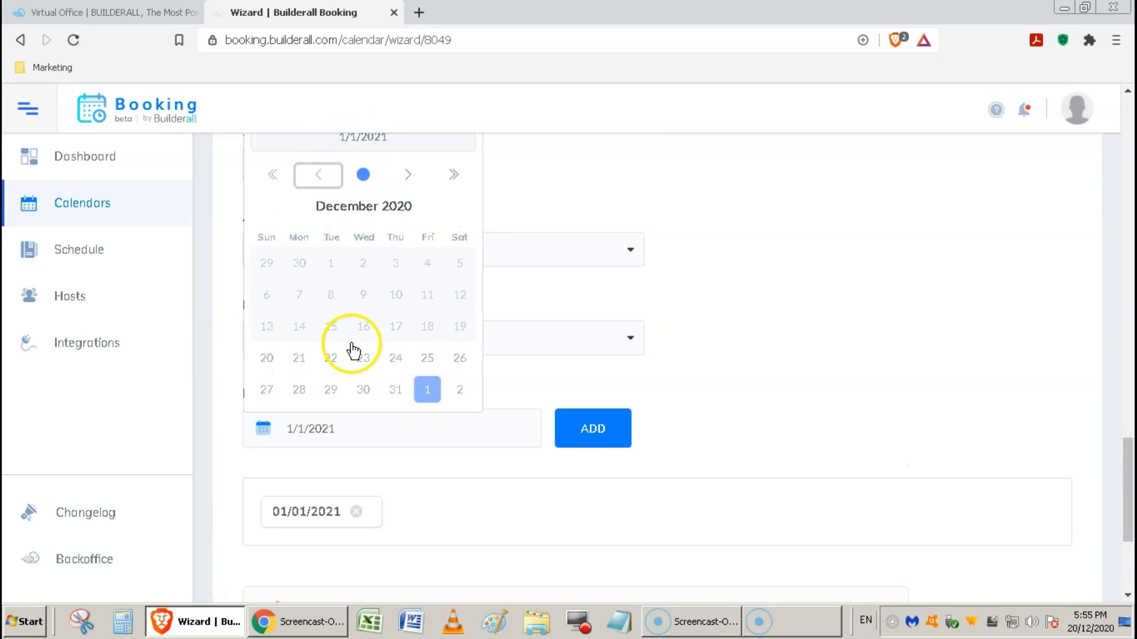
{"action": "left_click", "coordinate": [427, 357]}
{"action": "left_click", "coordinate": [595, 428]}
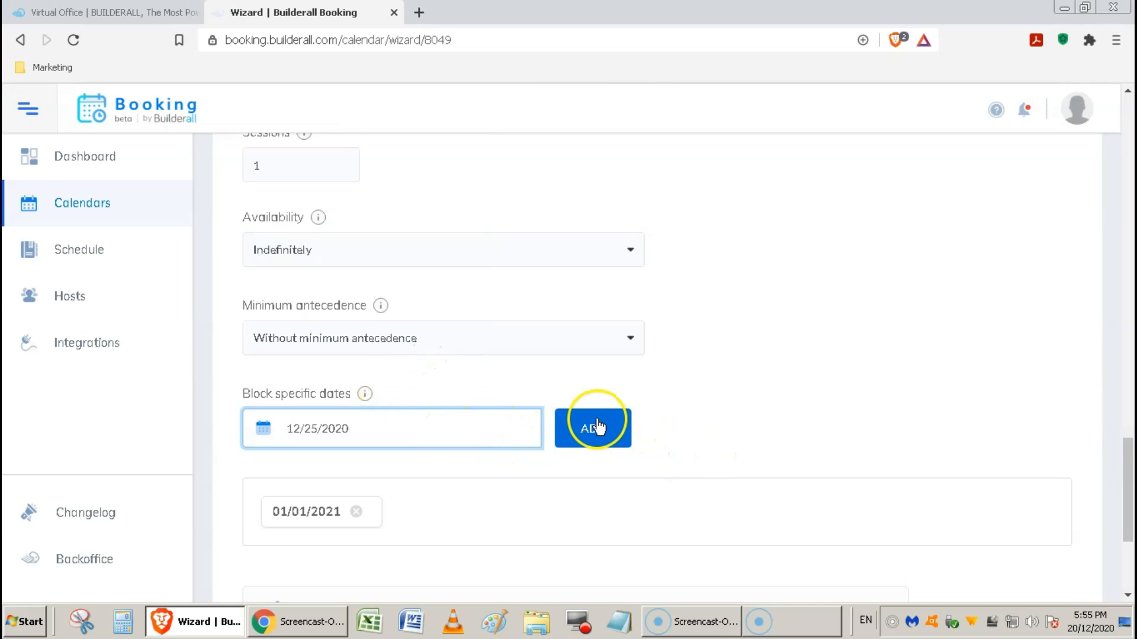
{"action": "scroll", "coordinate": [884, 358], "scroll_direction": "down", "scroll_amount": 4}
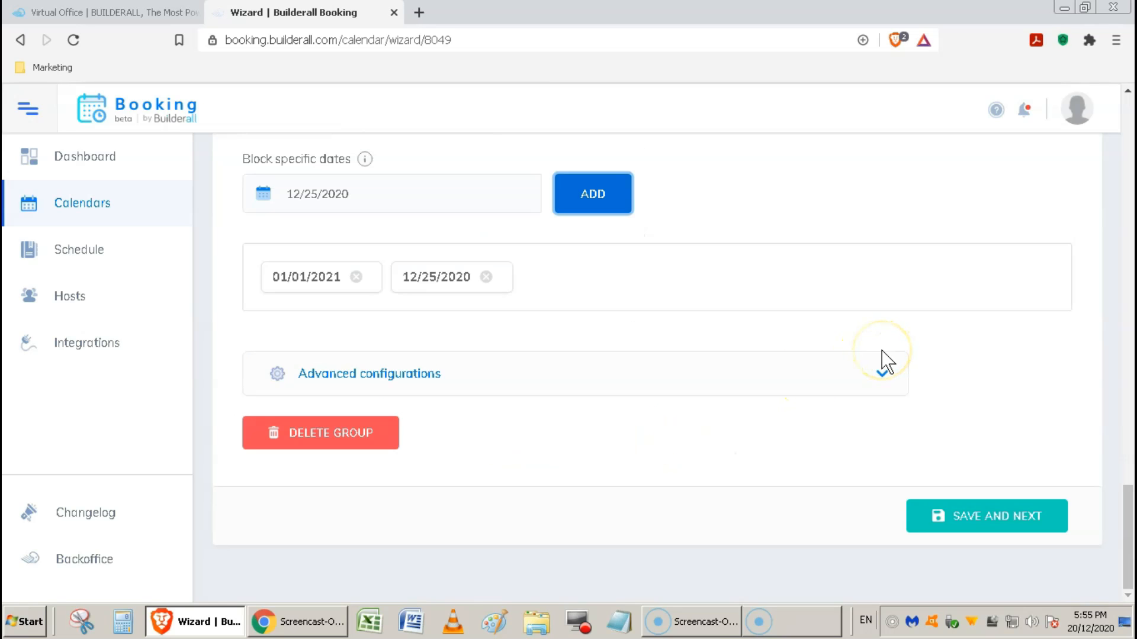
{"action": "left_click", "coordinate": [1022, 524]}
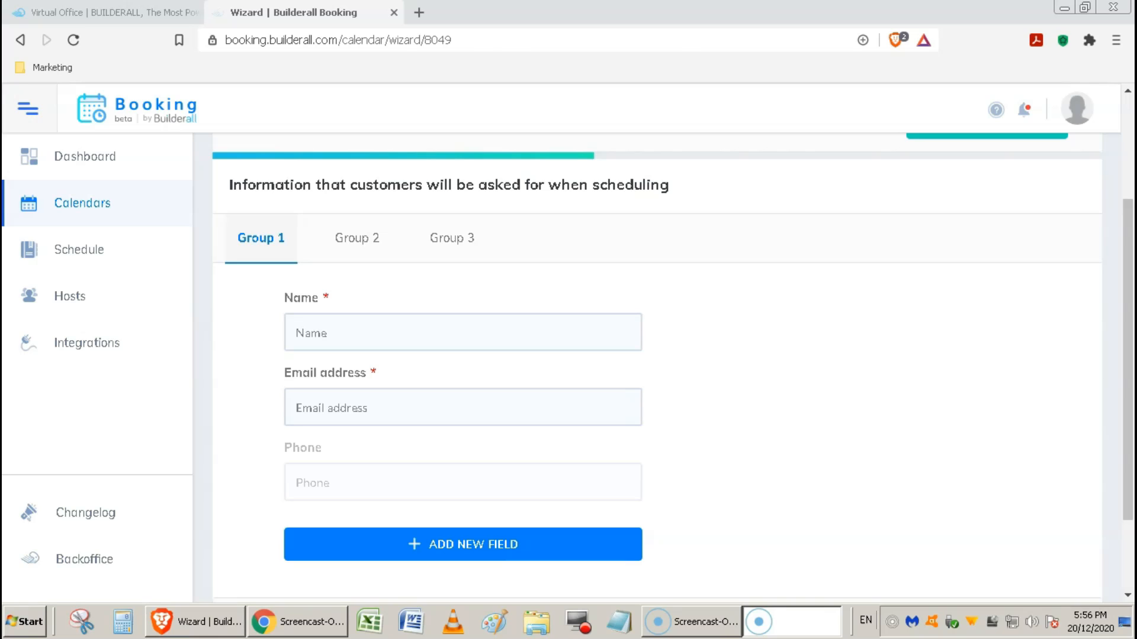
Step: Check each group's customer information form and make the Phone field required for Group 1
{"action": "left_click", "coordinate": [360, 240]}
{"action": "left_click", "coordinate": [453, 240]}
{"action": "left_click", "coordinate": [263, 239]}
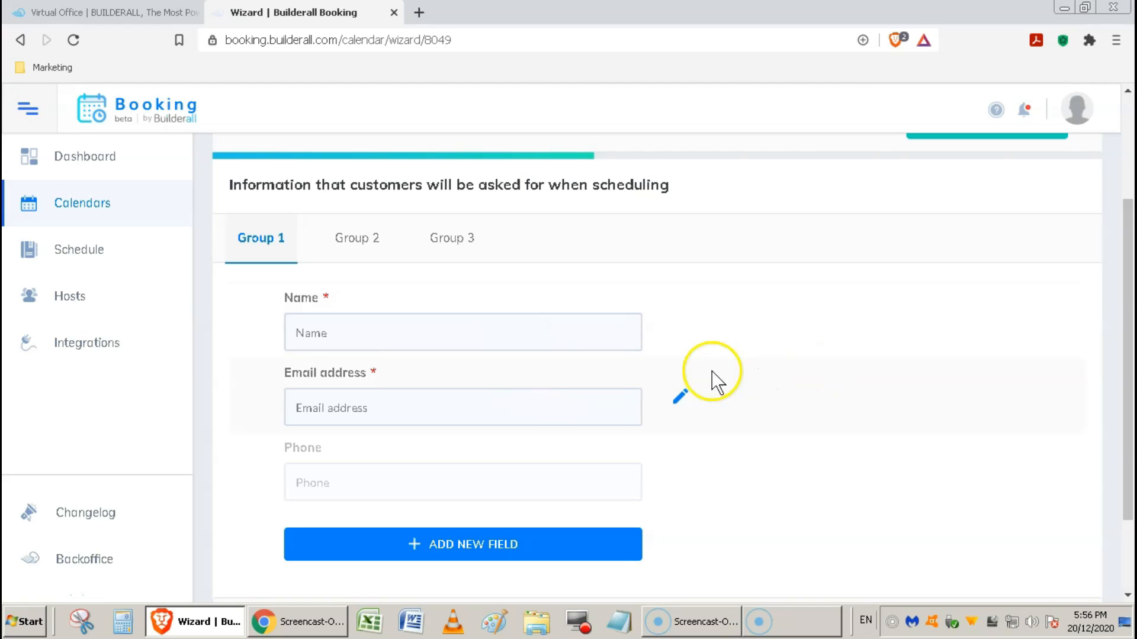
{"action": "mouse_move", "coordinate": [667, 487]}
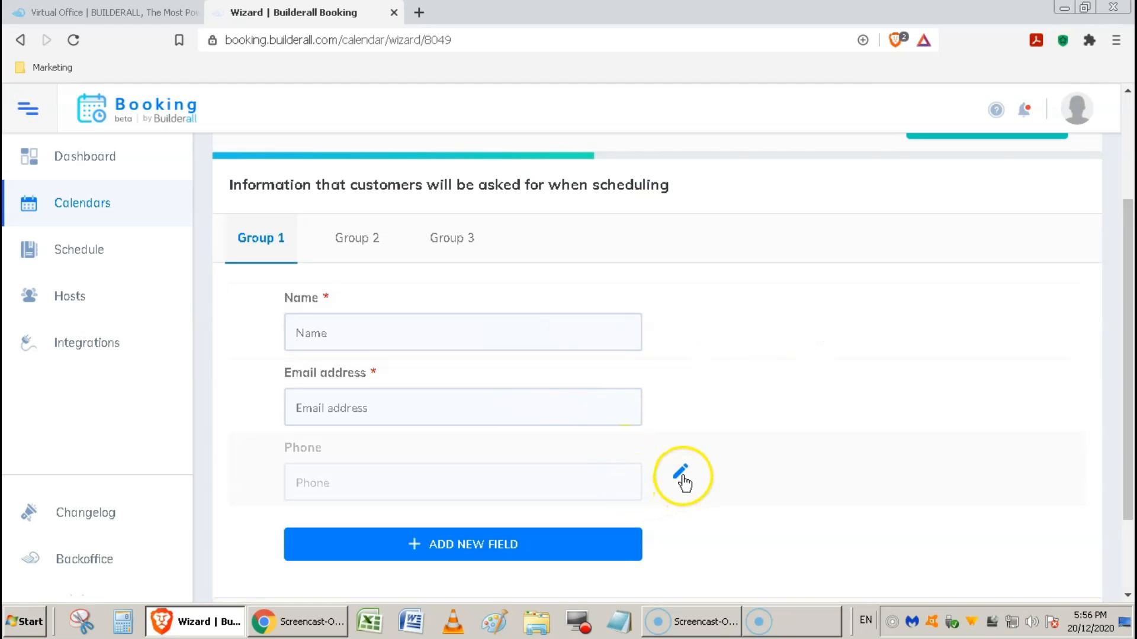
{"action": "left_click", "coordinate": [679, 476]}
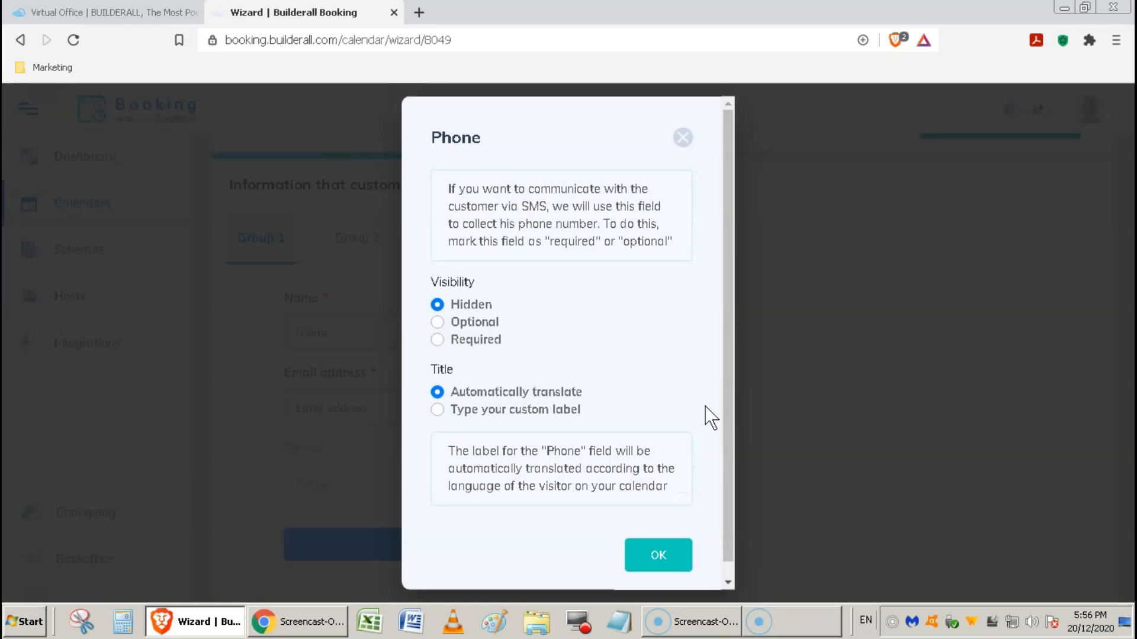
{"action": "left_click", "coordinate": [437, 340]}
{"action": "left_click", "coordinate": [655, 557]}
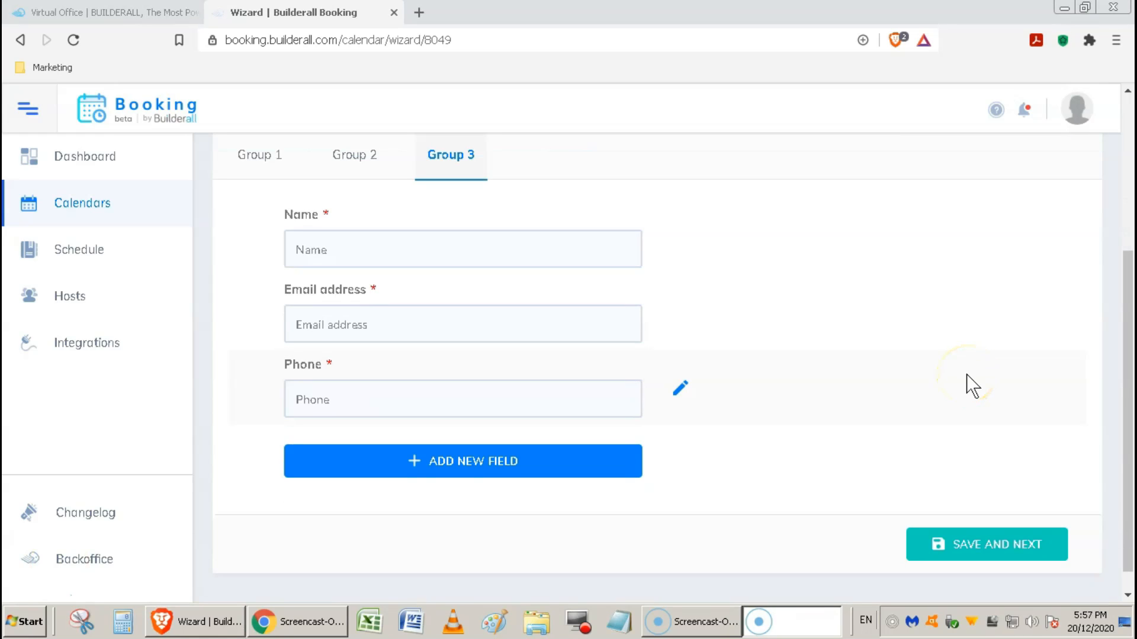
{"action": "left_click", "coordinate": [430, 461]}
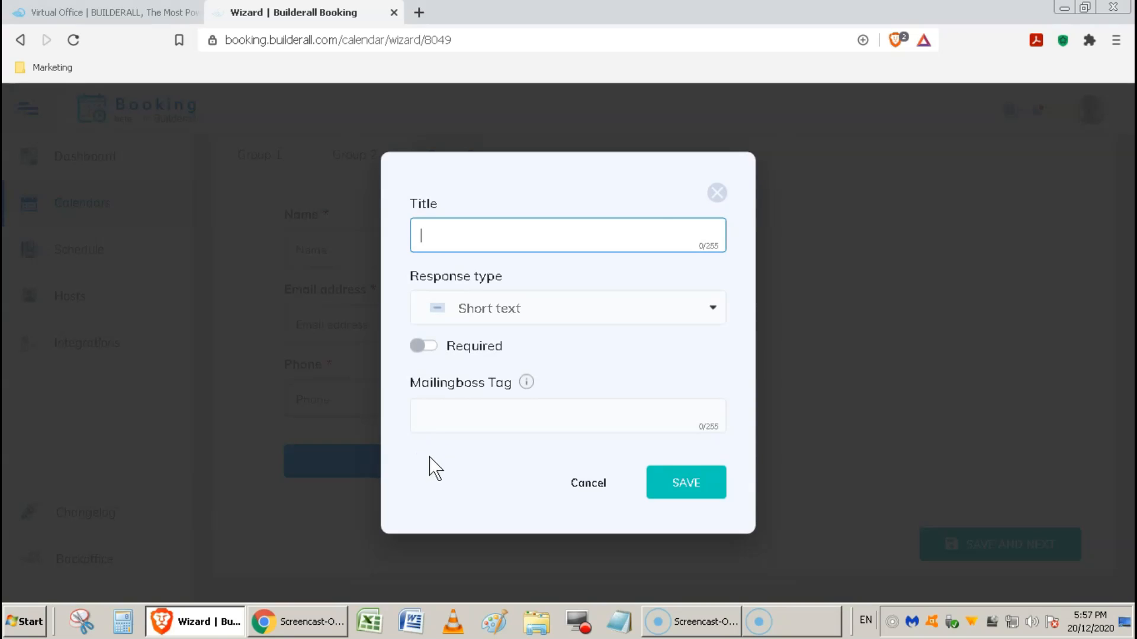
{"action": "left_click", "coordinate": [628, 232]}
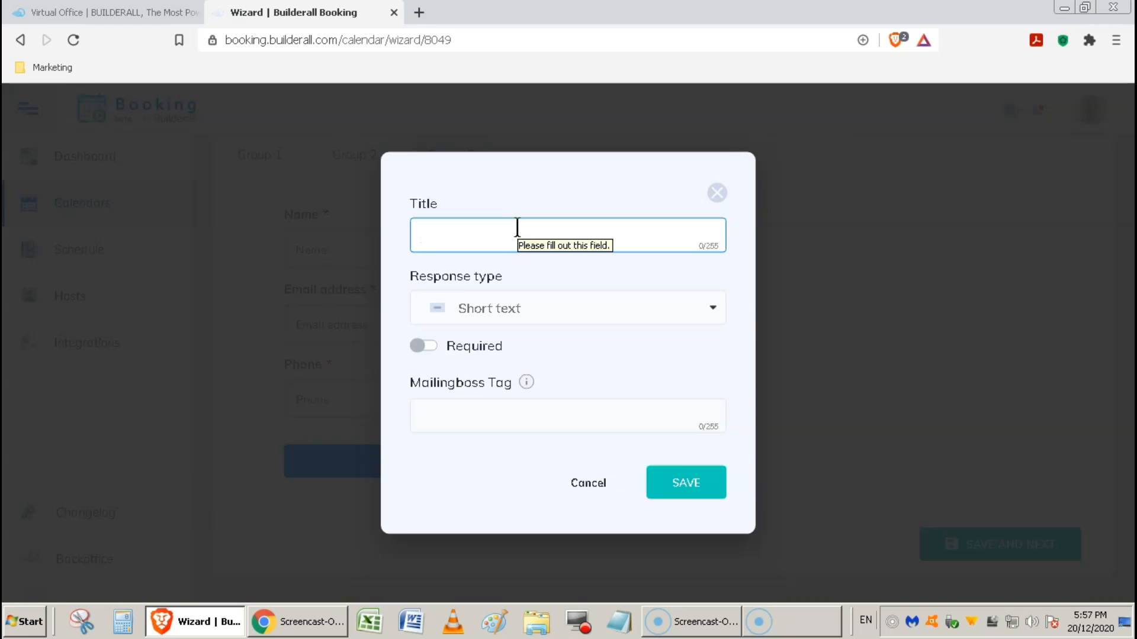
{"action": "left_click", "coordinate": [588, 485]}
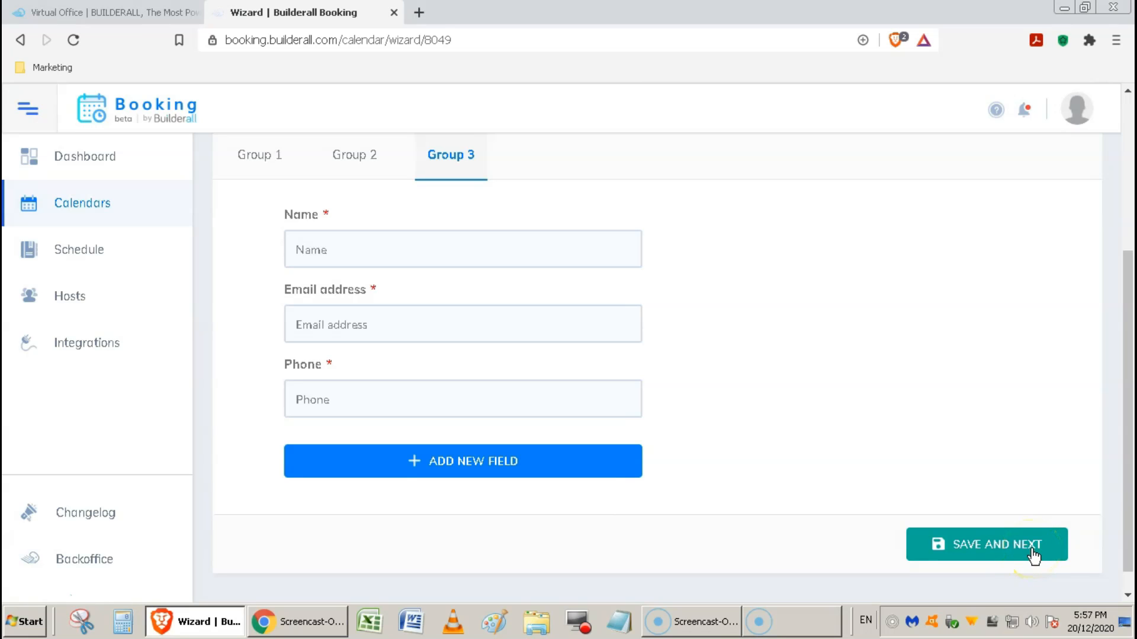
Step: Save the customer information form and review the schedule confirmation notification options for all three groups
{"action": "left_click", "coordinate": [1033, 555]}
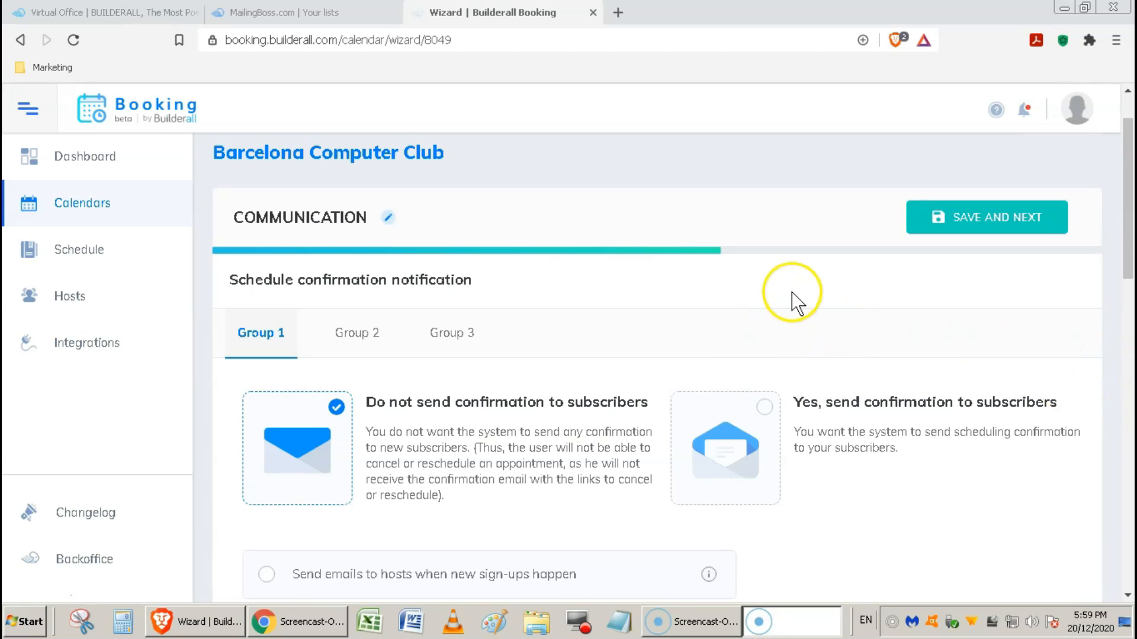
{"action": "scroll", "coordinate": [792, 293], "scroll_direction": "down", "scroll_amount": 1}
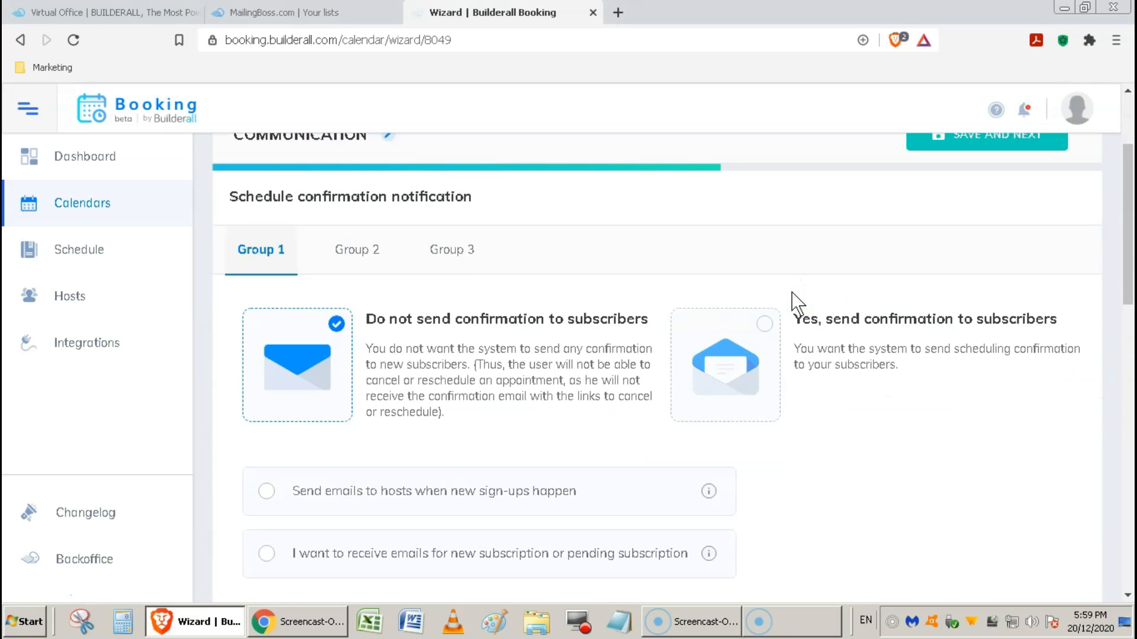
{"action": "left_click", "coordinate": [348, 248]}
{"action": "left_click", "coordinate": [453, 250]}
{"action": "left_click", "coordinate": [270, 252]}
{"action": "scroll", "coordinate": [940, 483], "scroll_direction": "down", "scroll_amount": 3}
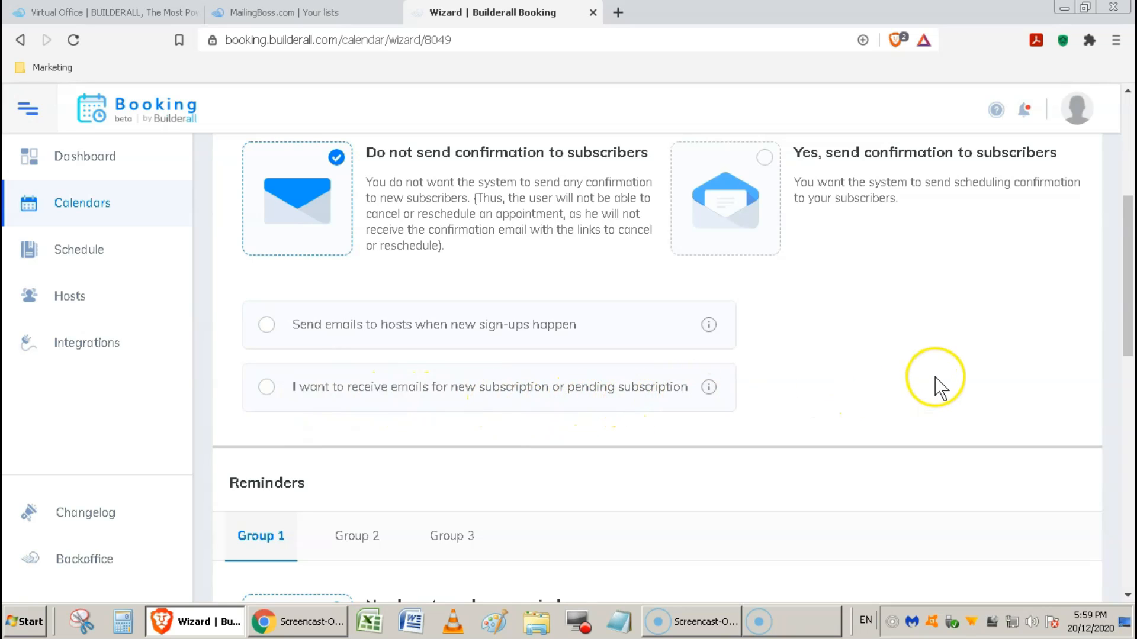
Step: Turn on reminders for Group 1 and add one sent 1 hour before with the subject "1 hour to the meeting!"
{"action": "scroll", "coordinate": [935, 388], "scroll_direction": "down", "scroll_amount": 5}
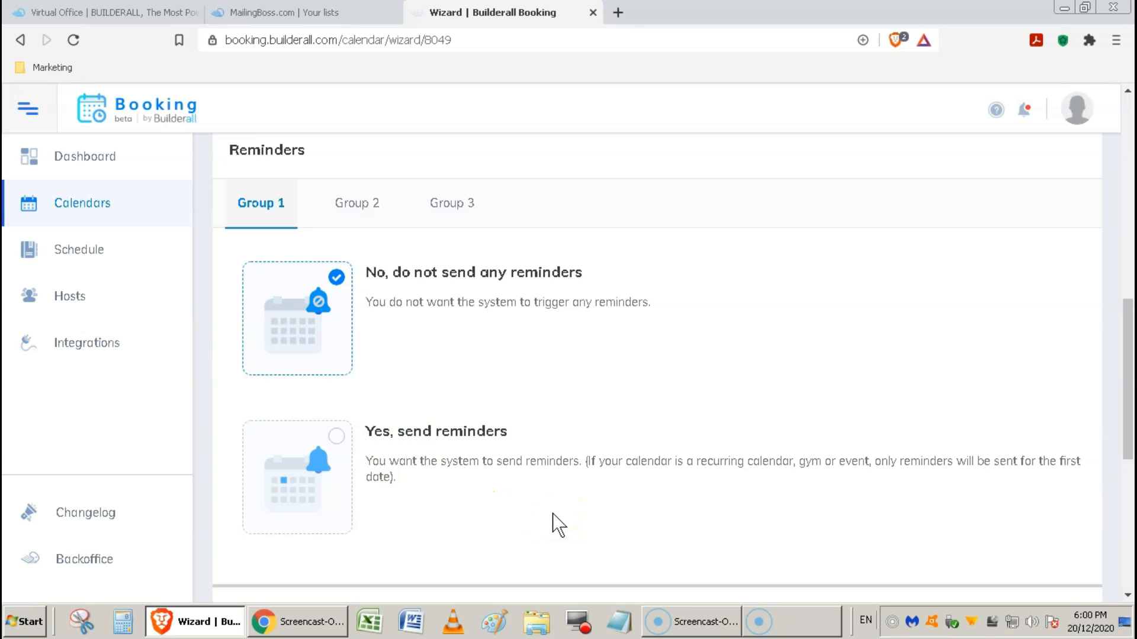
{"action": "scroll", "coordinate": [559, 525], "scroll_direction": "down", "scroll_amount": 2}
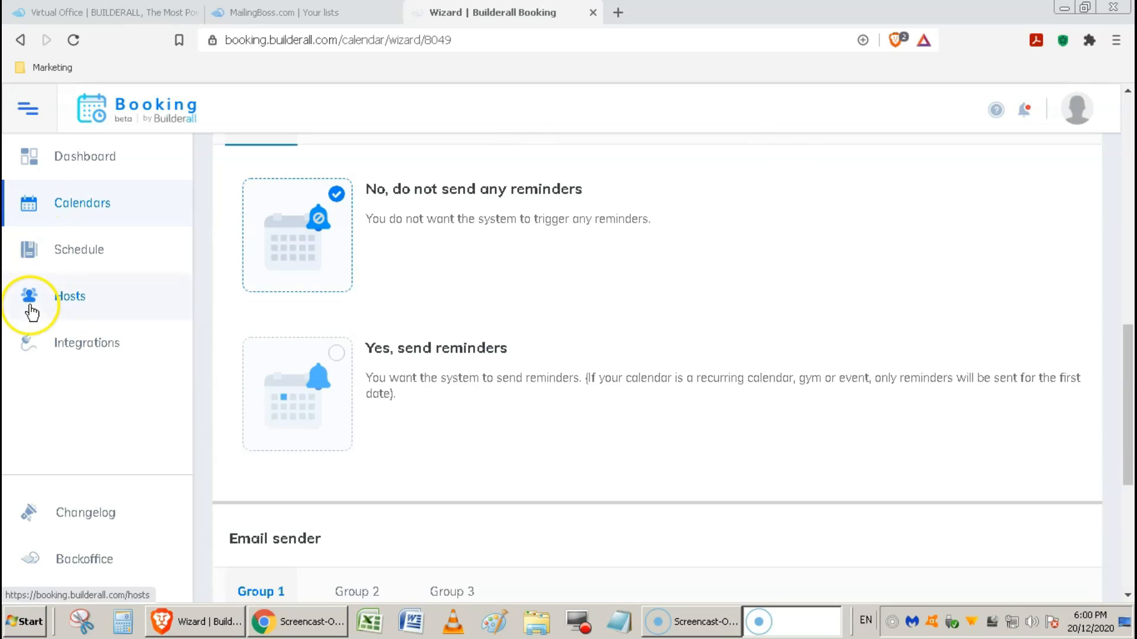
{"action": "left_click", "coordinate": [336, 354]}
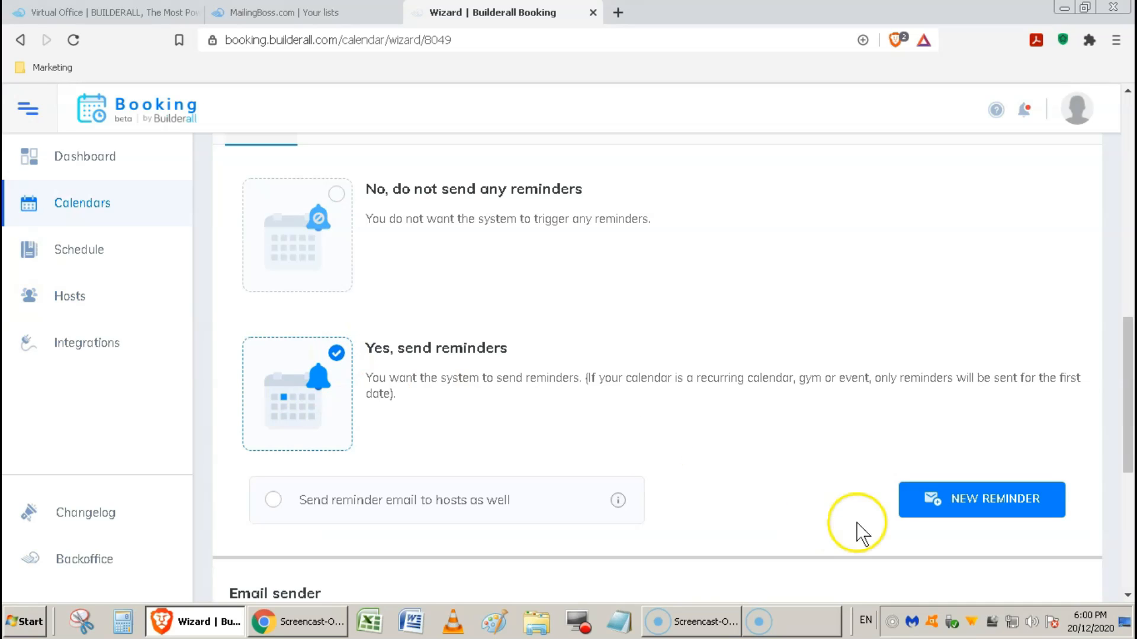
{"action": "scroll", "coordinate": [903, 408], "scroll_direction": "down", "scroll_amount": 4}
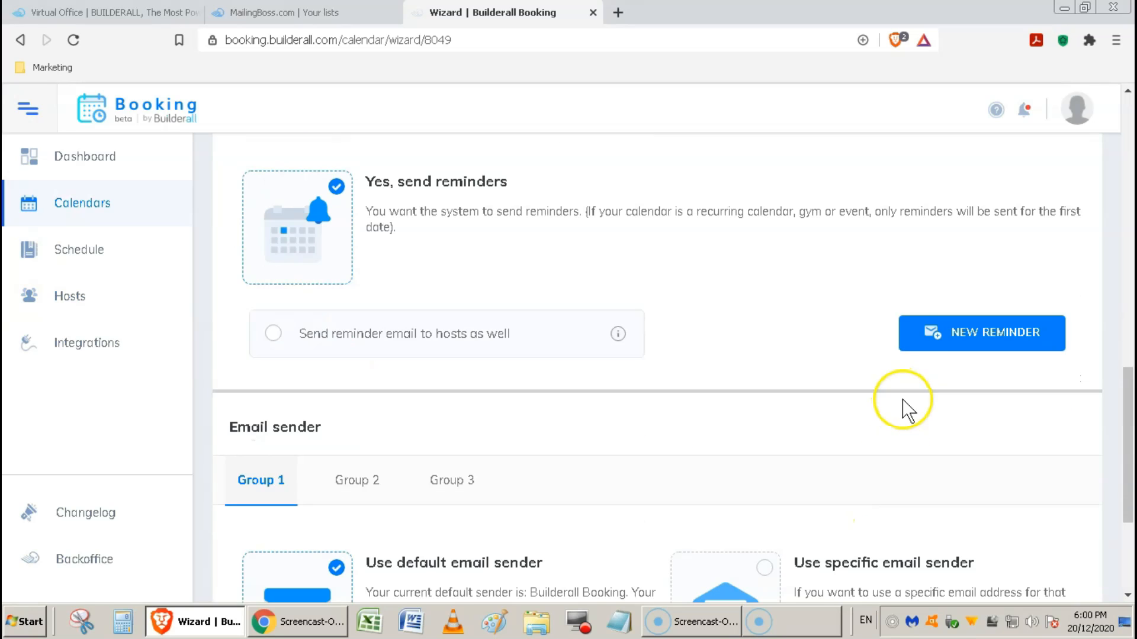
{"action": "left_click", "coordinate": [1024, 337]}
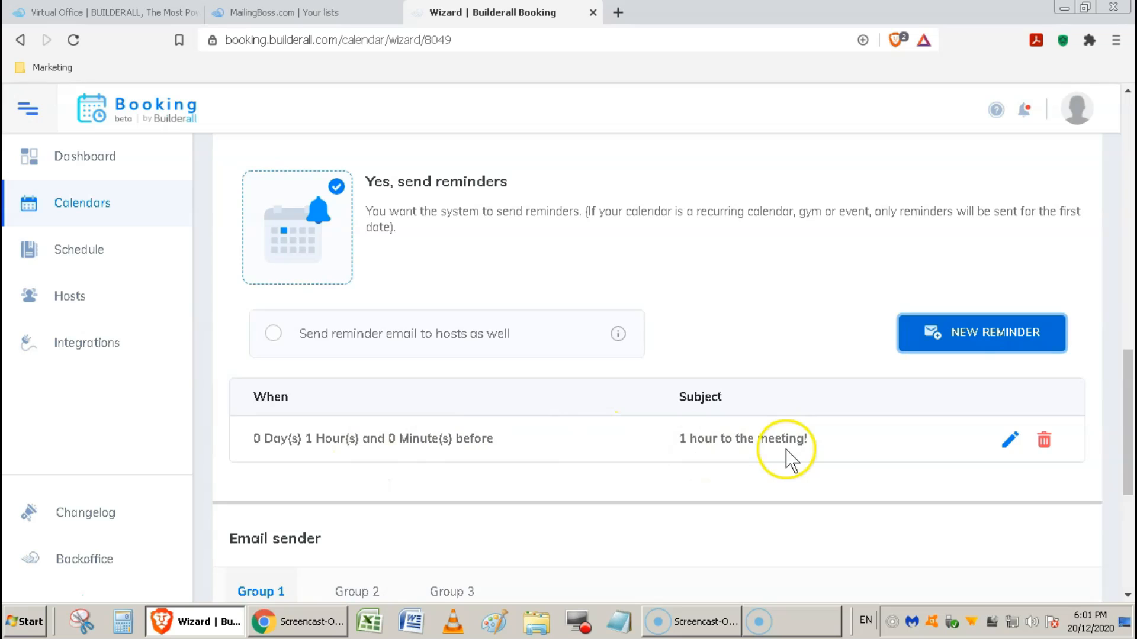
Step: Send Group 1's reminder emails to hosts as well and save the communication settings with the default email sender
{"action": "left_click", "coordinate": [274, 334]}
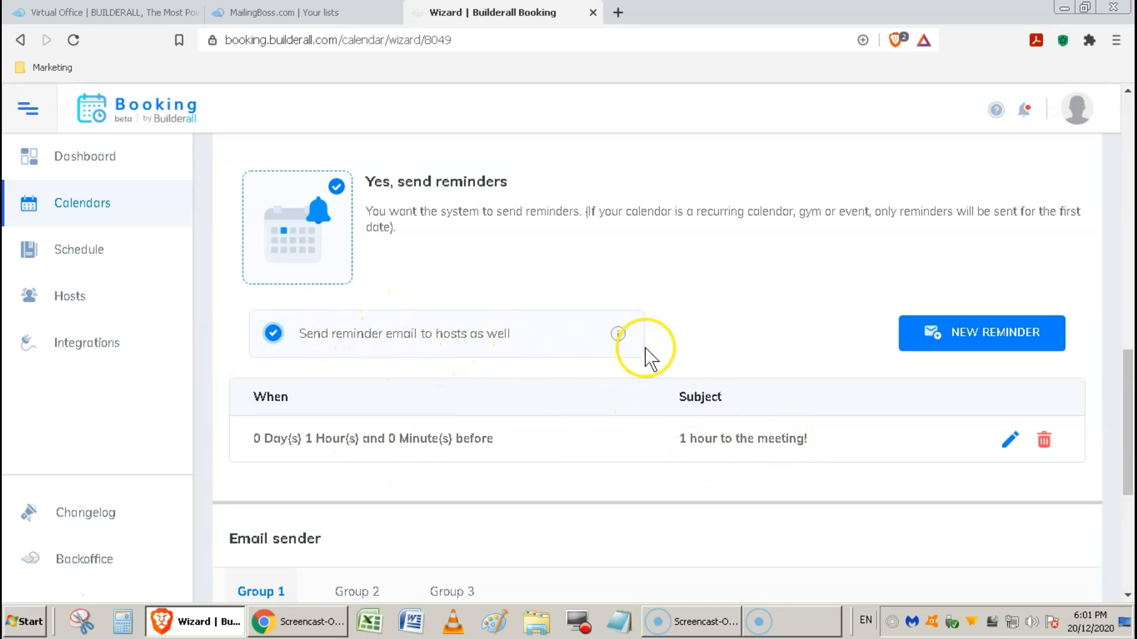
{"action": "scroll", "coordinate": [808, 343], "scroll_direction": "down", "scroll_amount": 5}
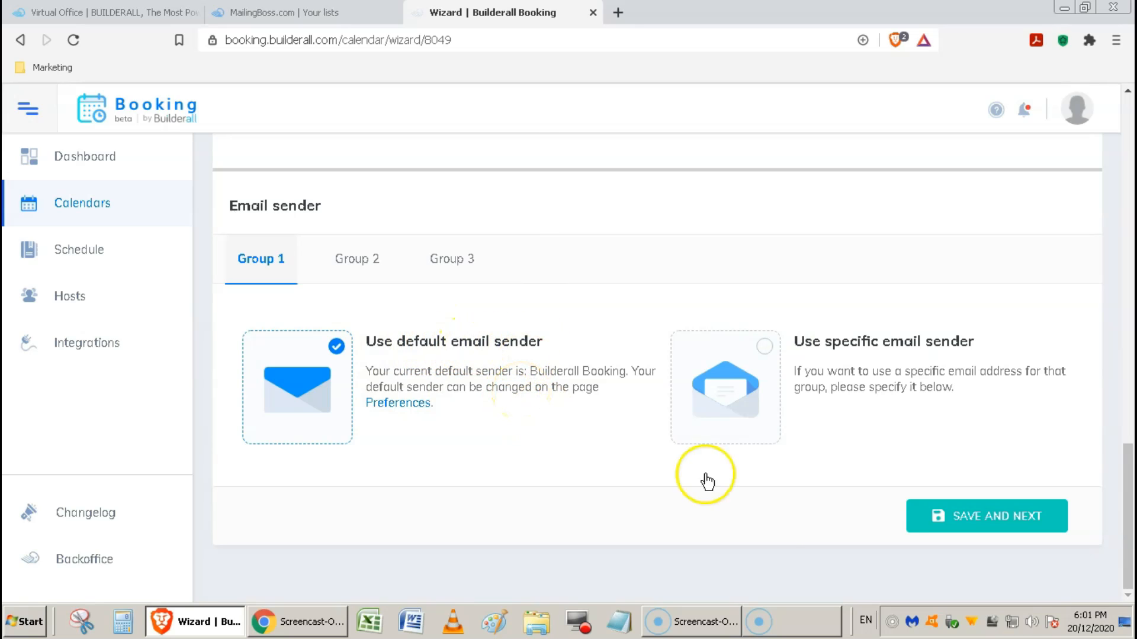
{"action": "left_click", "coordinate": [983, 525]}
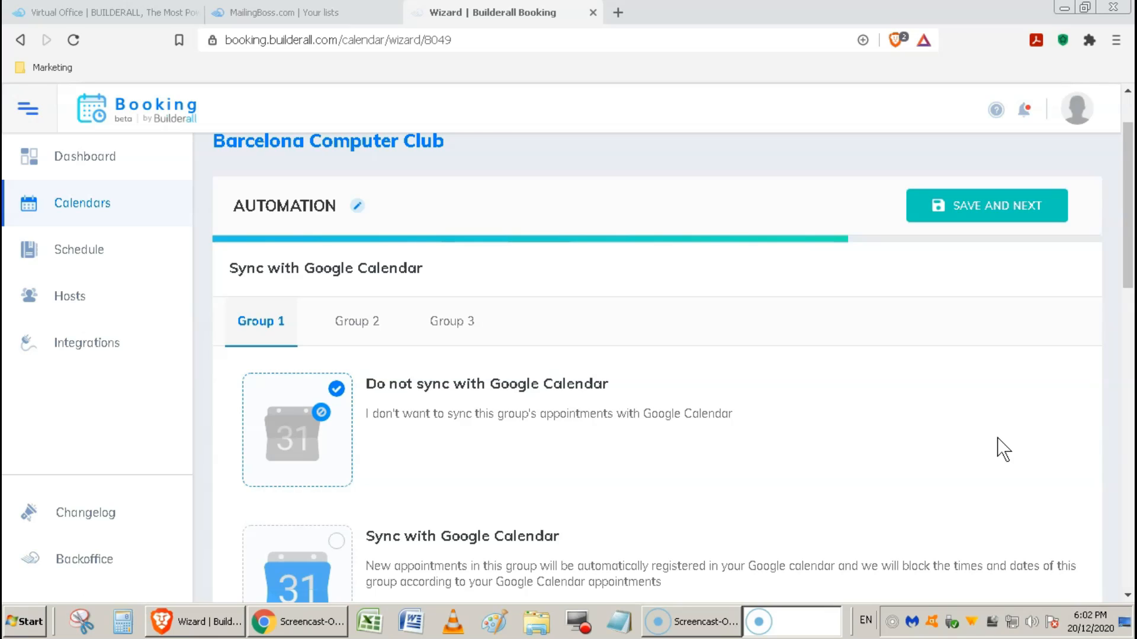
Step: Enable Google Calendar sync for Group 1 and add a calendar entry to it
{"action": "left_click", "coordinate": [973, 443]}
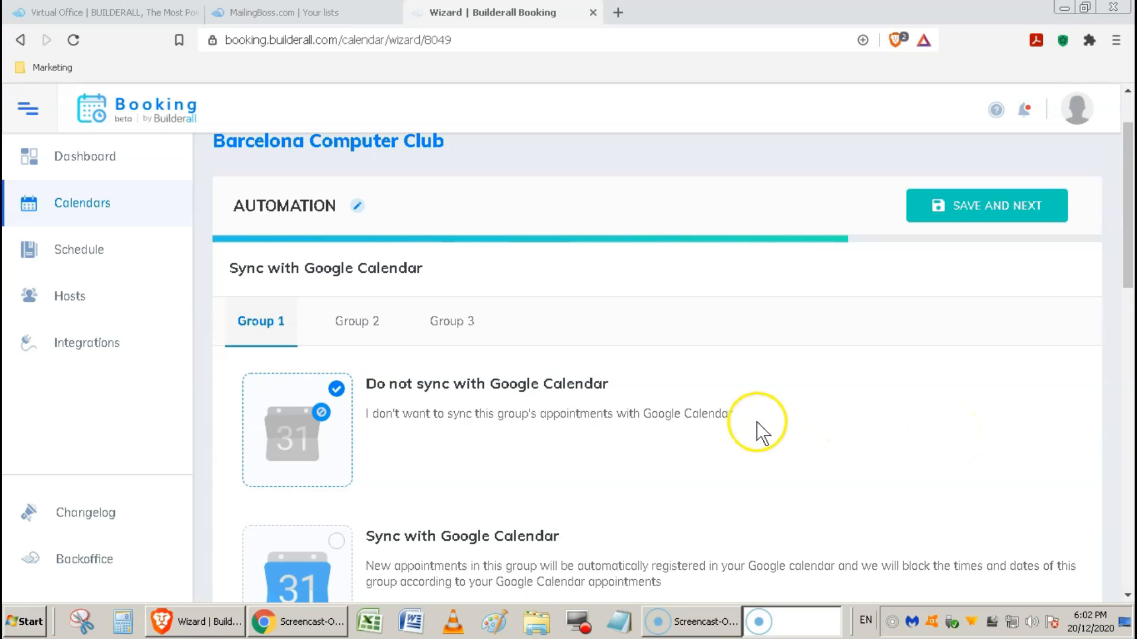
{"action": "left_click", "coordinate": [921, 414]}
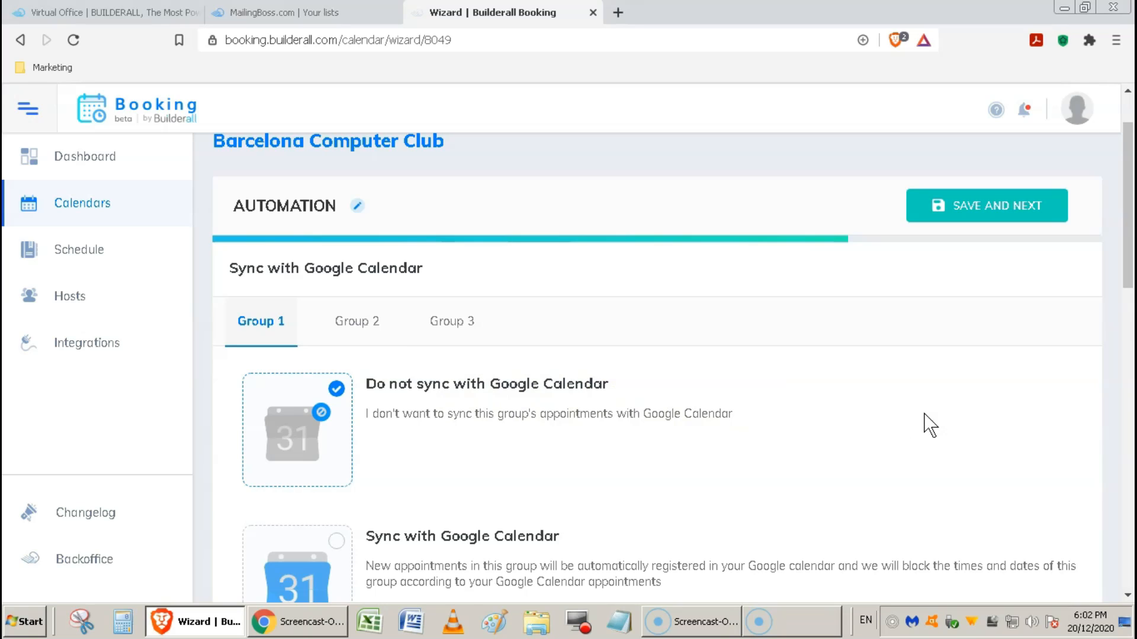
{"action": "scroll", "coordinate": [930, 425], "scroll_direction": "down", "scroll_amount": 3}
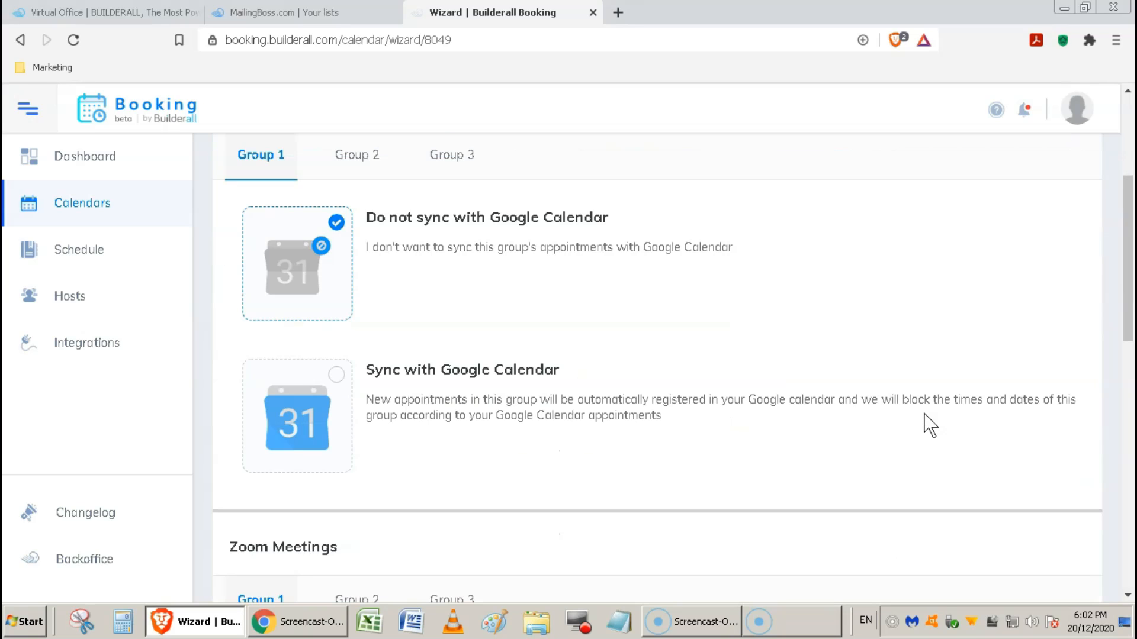
{"action": "left_click", "coordinate": [338, 378]}
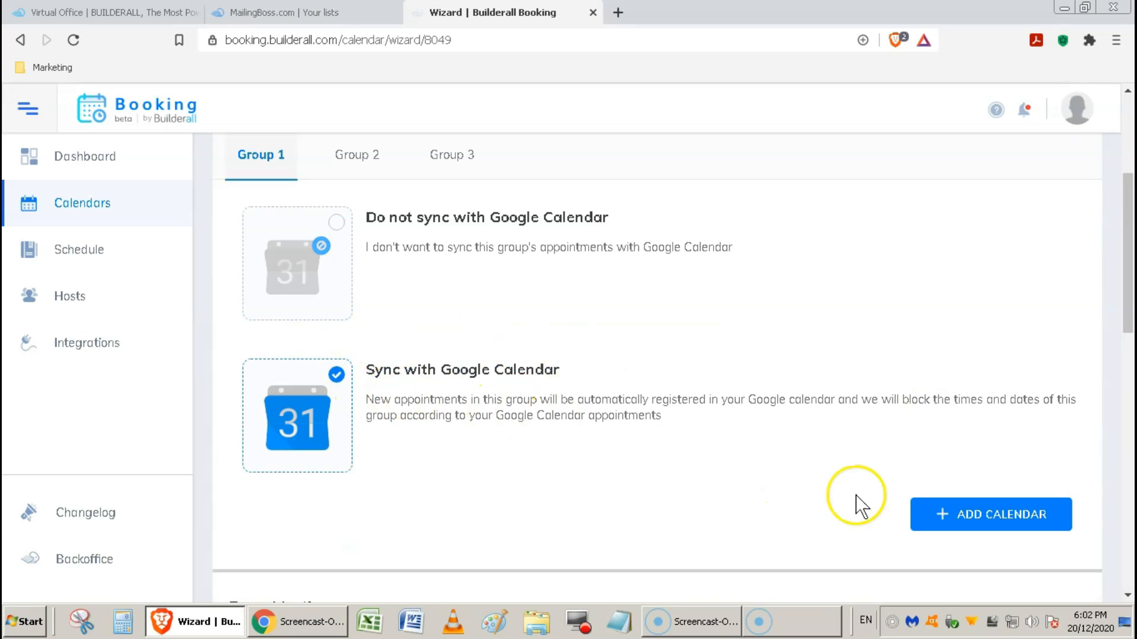
{"action": "left_click", "coordinate": [957, 521]}
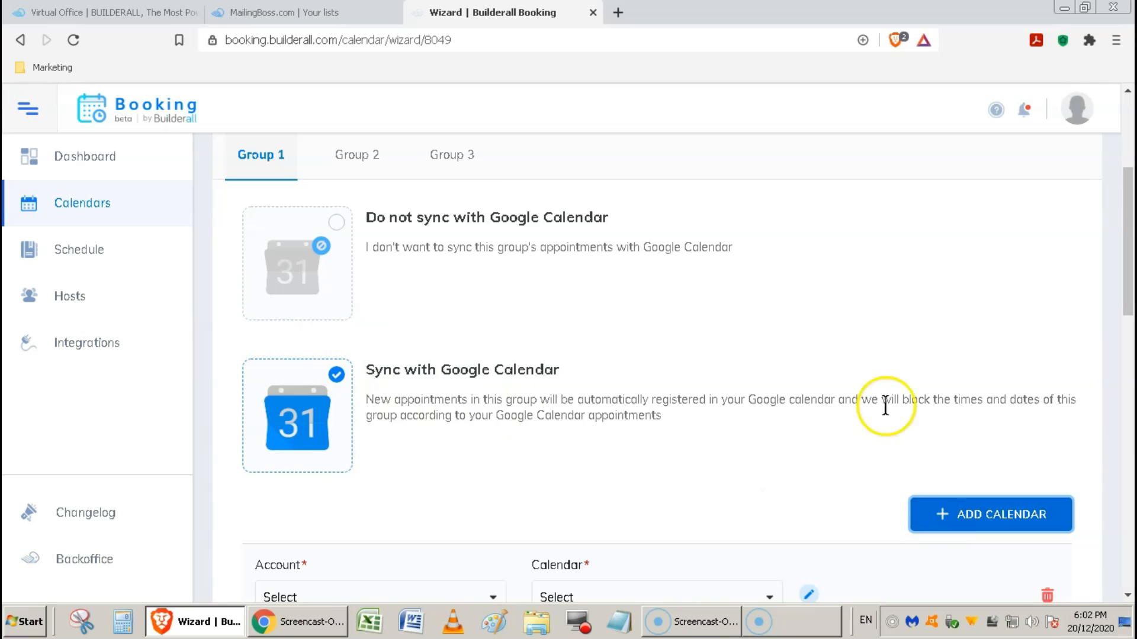
{"action": "scroll", "coordinate": [829, 402], "scroll_direction": "down", "scroll_amount": 4}
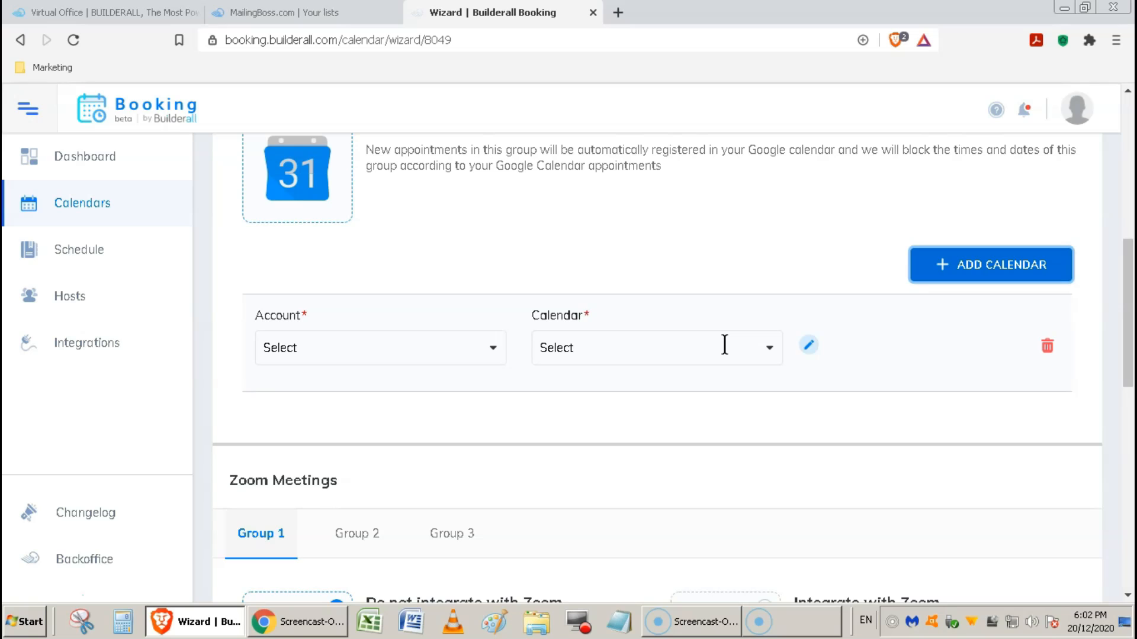
Step: Try connecting a Zoom account to Group 1, and set the group back to not integrating with Zoom
{"action": "scroll", "coordinate": [740, 352], "scroll_direction": "down", "scroll_amount": 3}
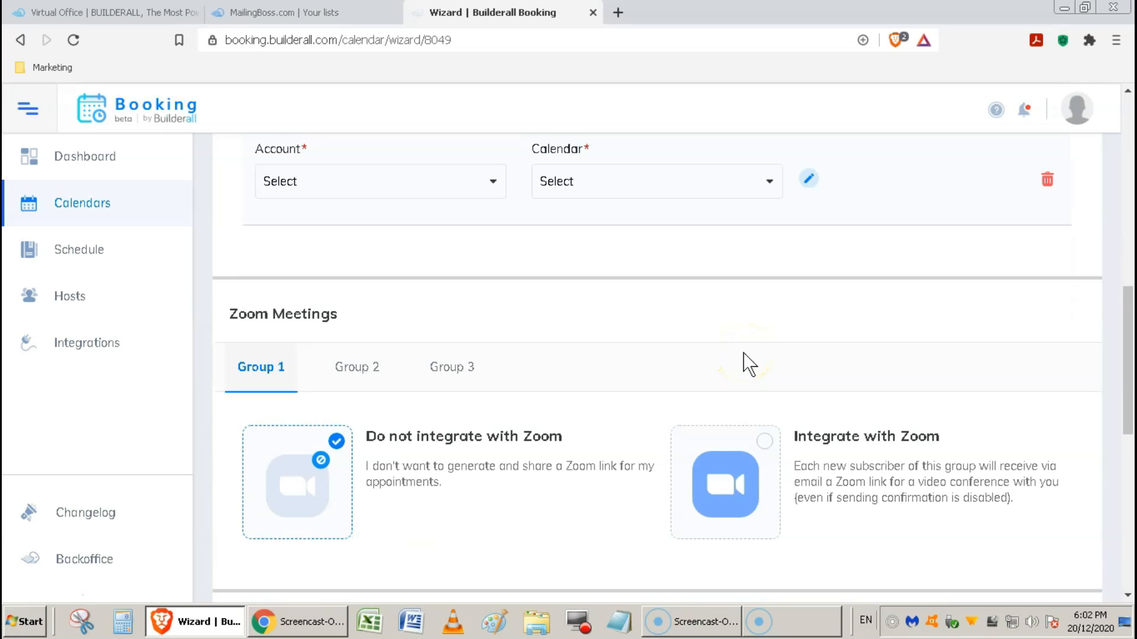
{"action": "left_click", "coordinate": [772, 444]}
{"action": "scroll", "coordinate": [825, 424], "scroll_direction": "down", "scroll_amount": 3}
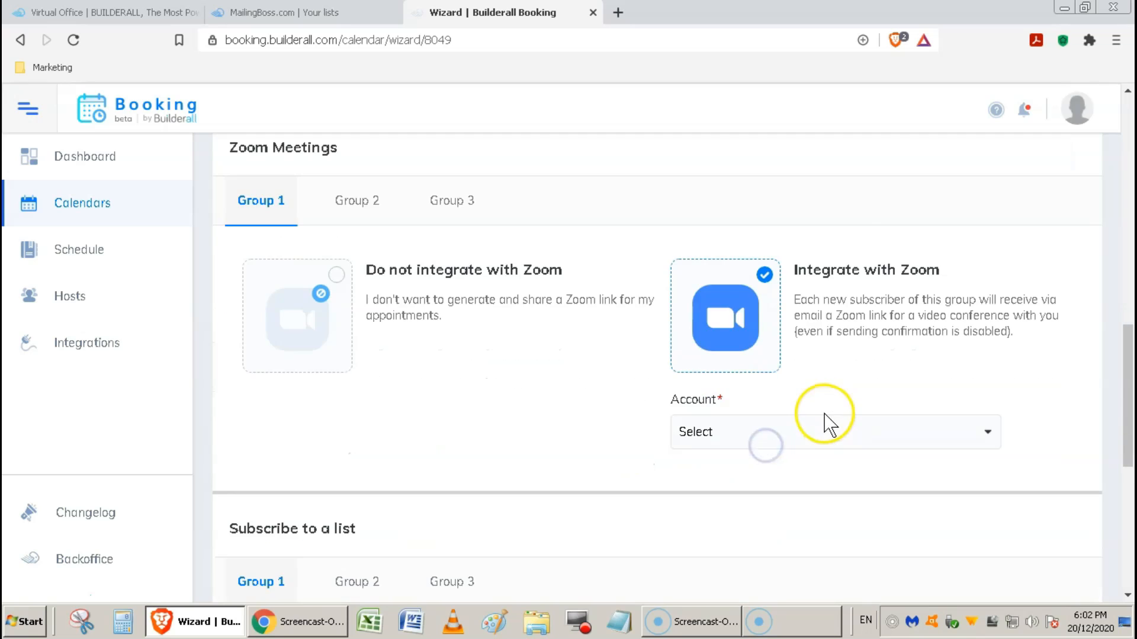
{"action": "left_click", "coordinate": [784, 437]}
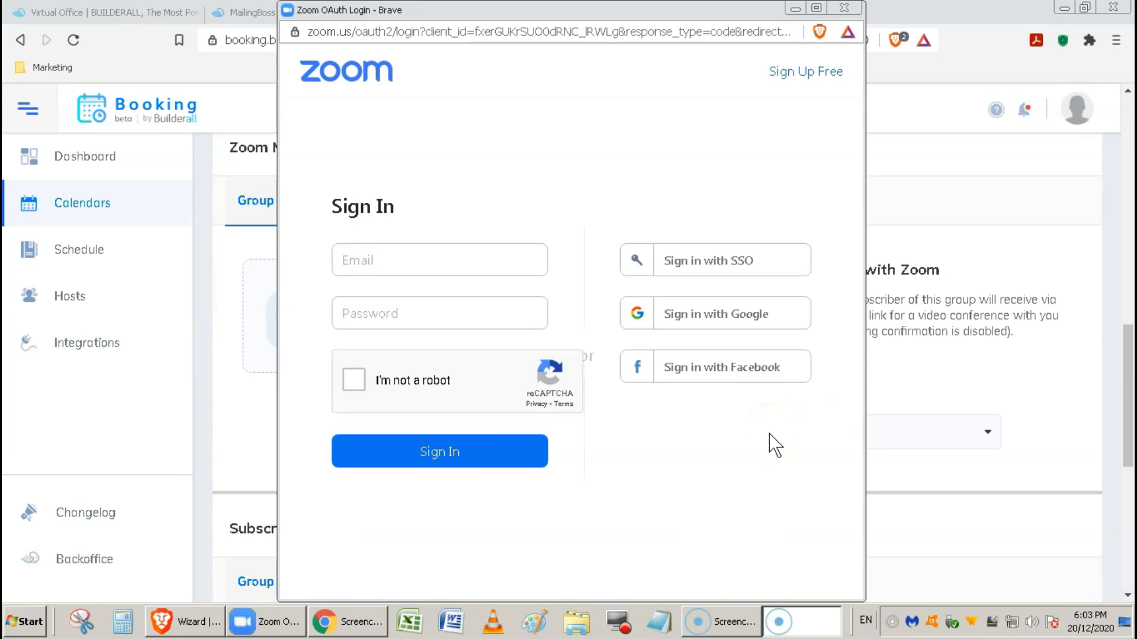
{"action": "left_click", "coordinate": [844, 10]}
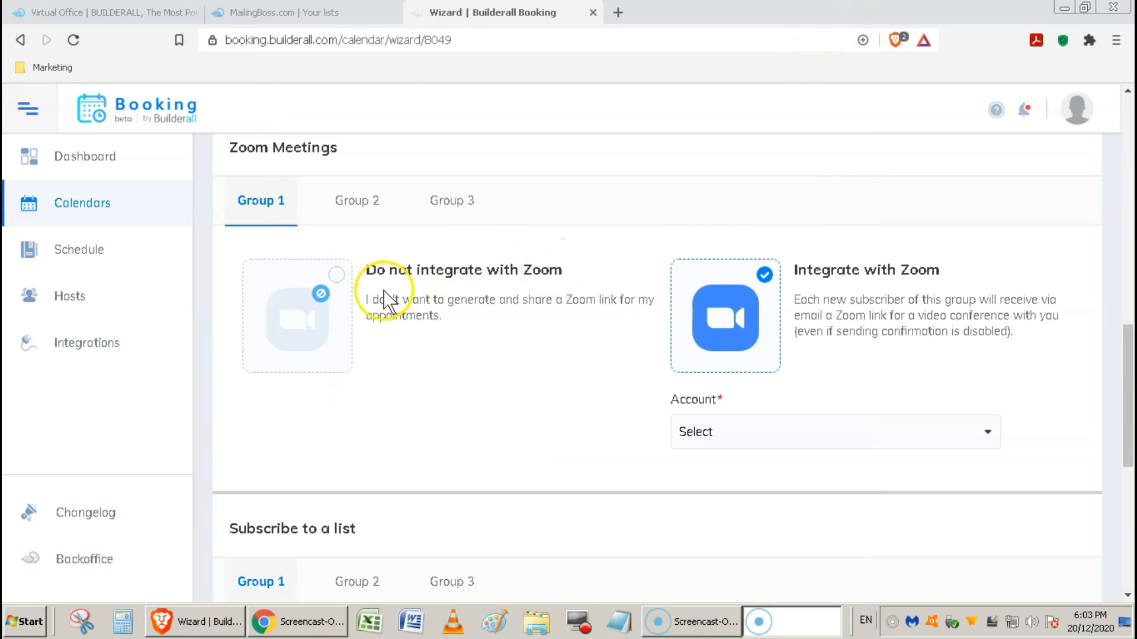
{"action": "left_click", "coordinate": [337, 272]}
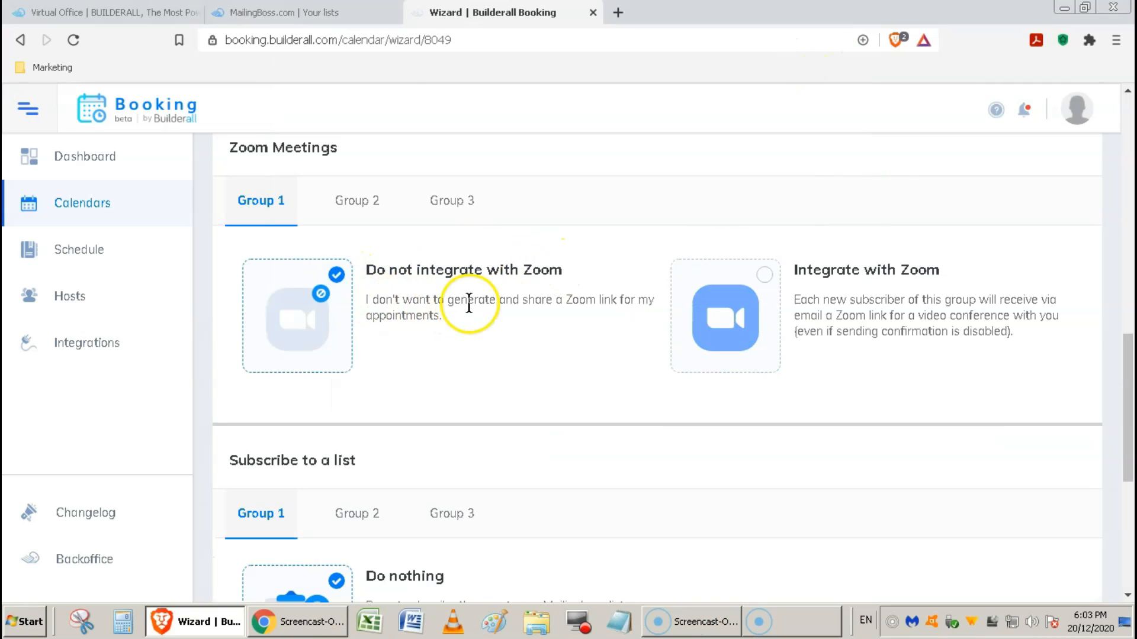
Step: Subscribe the groups' customers to the Barcelona Computing Club Mailingboss list and save the automation settings
{"action": "scroll", "coordinate": [468, 301], "scroll_direction": "down", "scroll_amount": 3}
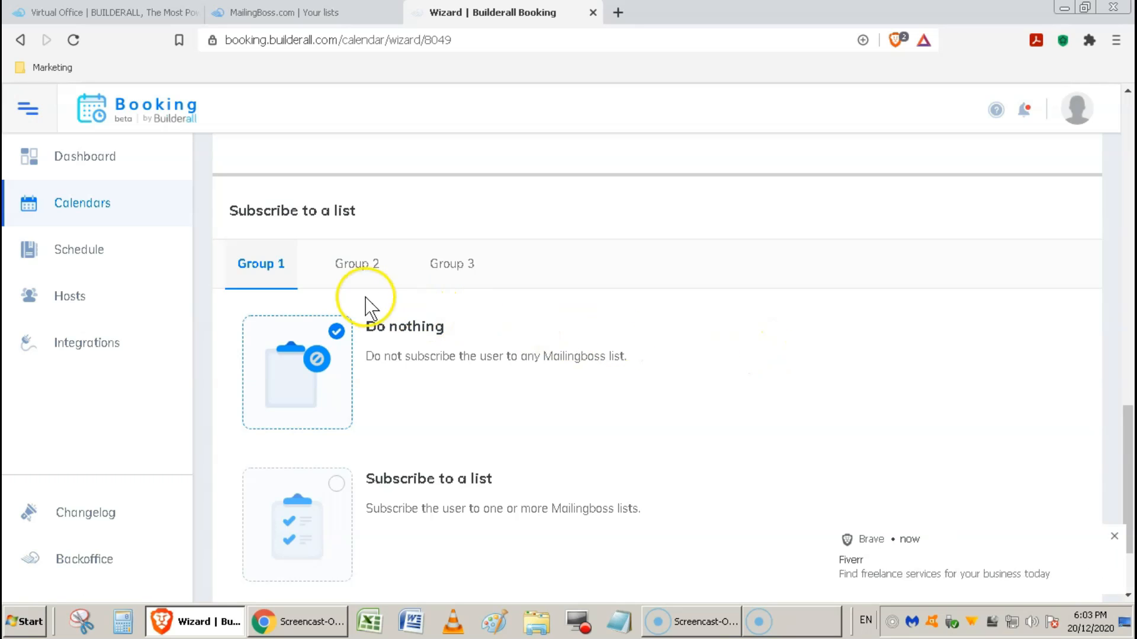
{"action": "left_click", "coordinate": [1114, 536]}
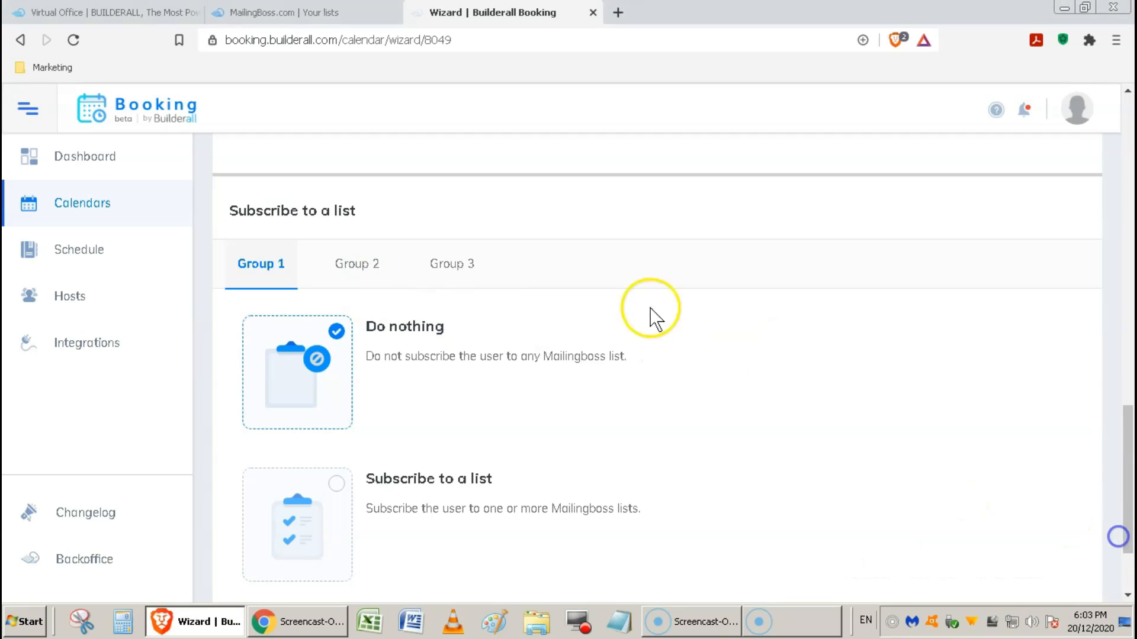
{"action": "scroll", "coordinate": [797, 391], "scroll_direction": "down", "scroll_amount": 2}
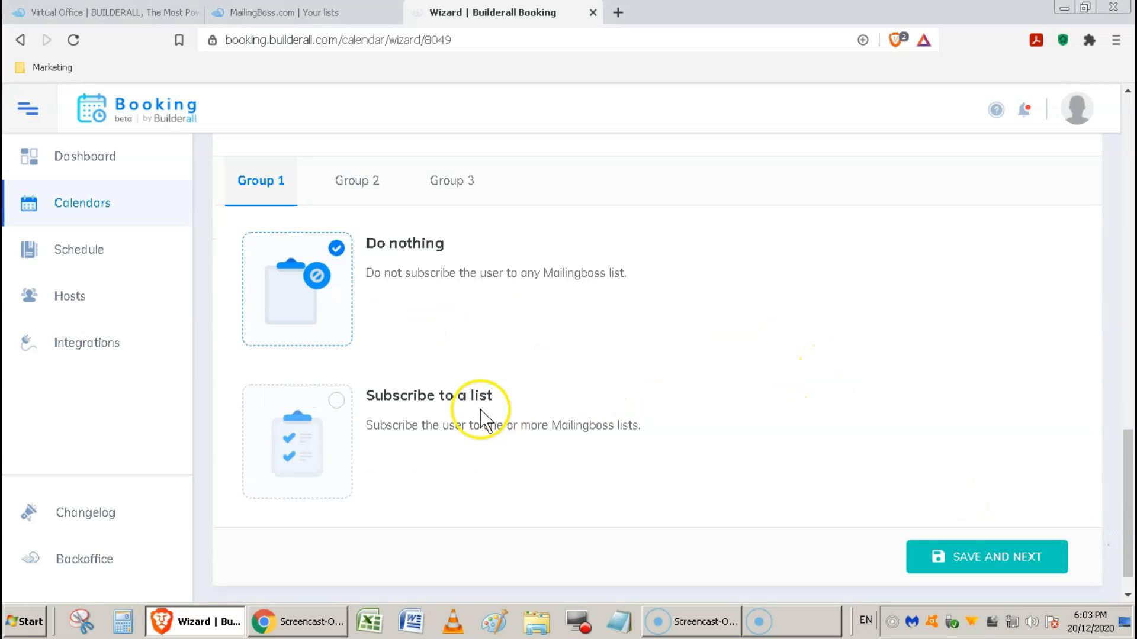
{"action": "left_click", "coordinate": [339, 405]}
{"action": "left_click", "coordinate": [701, 547]}
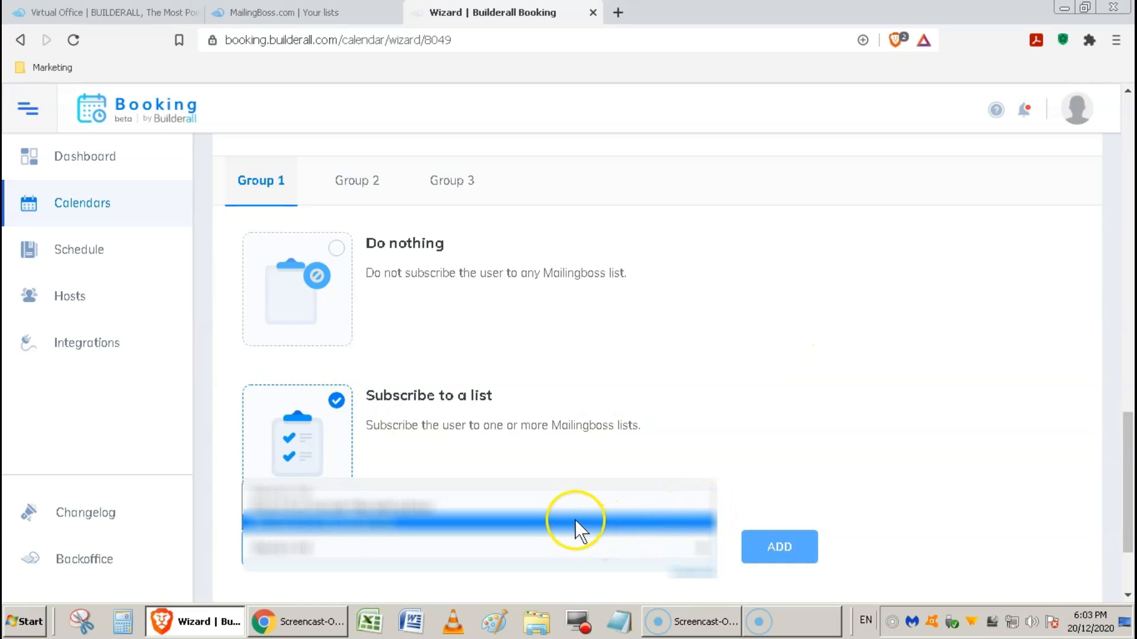
{"action": "left_click", "coordinate": [574, 520]}
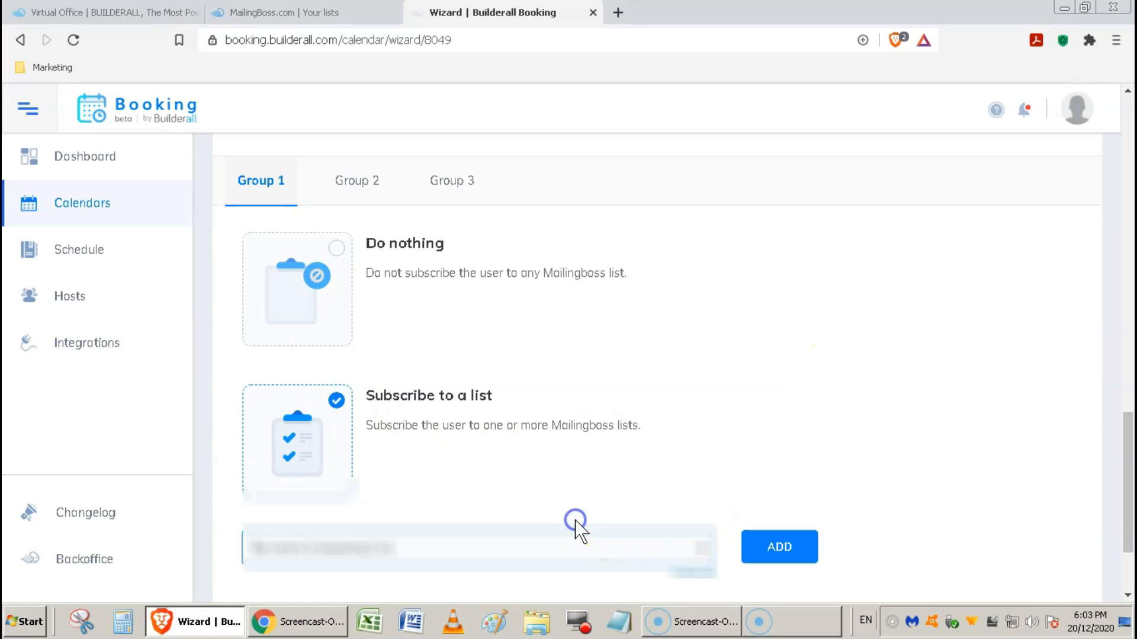
{"action": "left_click", "coordinate": [756, 551]}
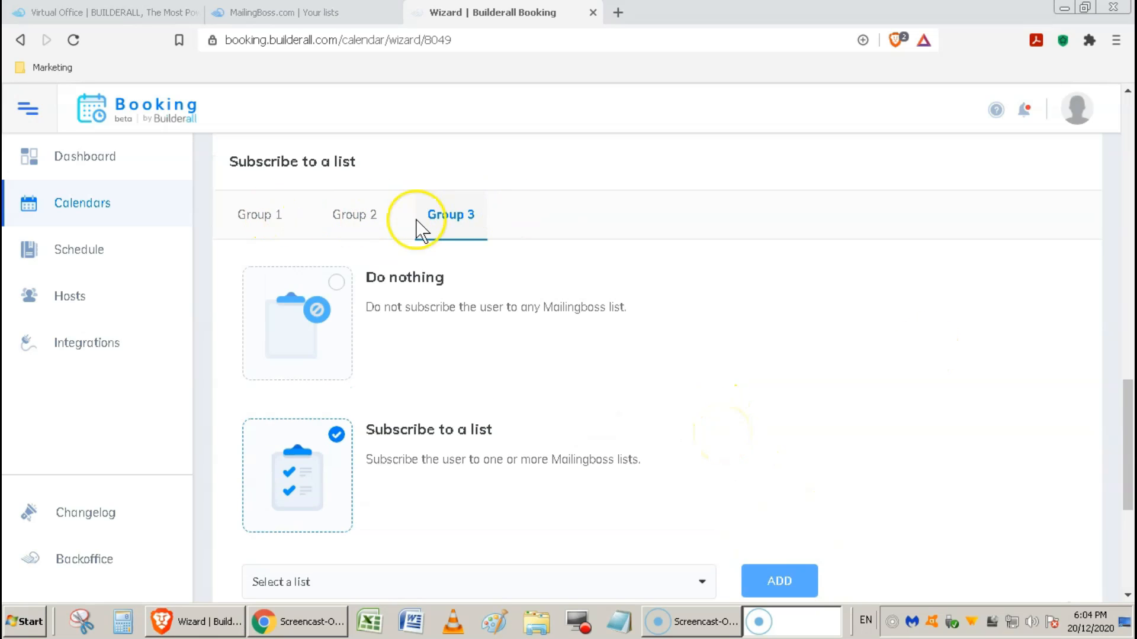
{"action": "scroll", "coordinate": [886, 325], "scroll_direction": "down", "scroll_amount": 5}
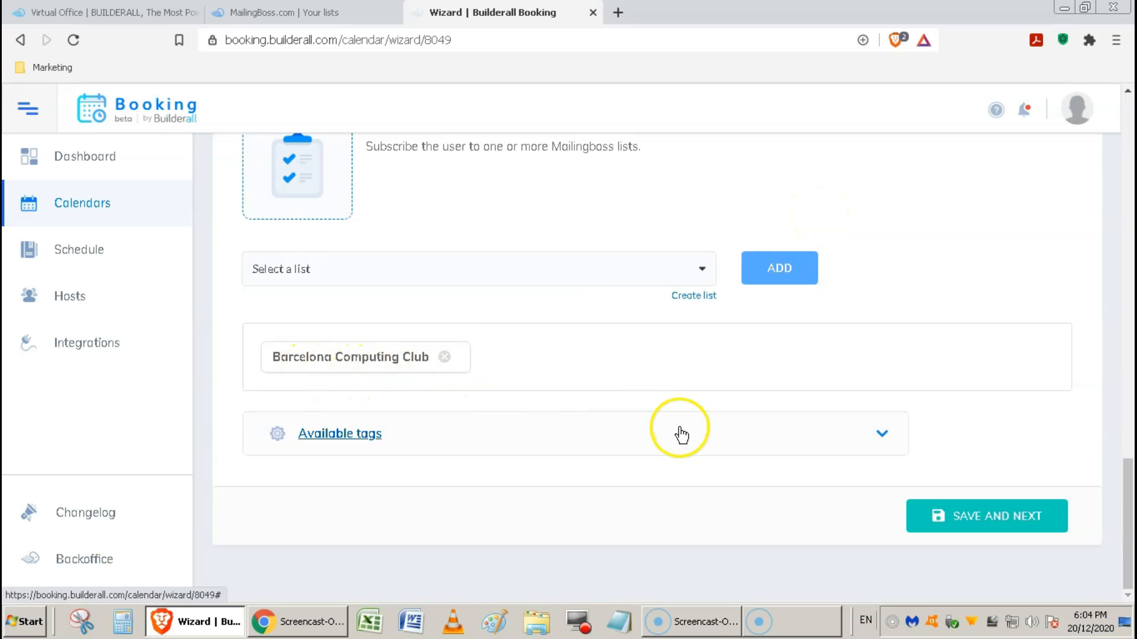
{"action": "left_click", "coordinate": [999, 518]}
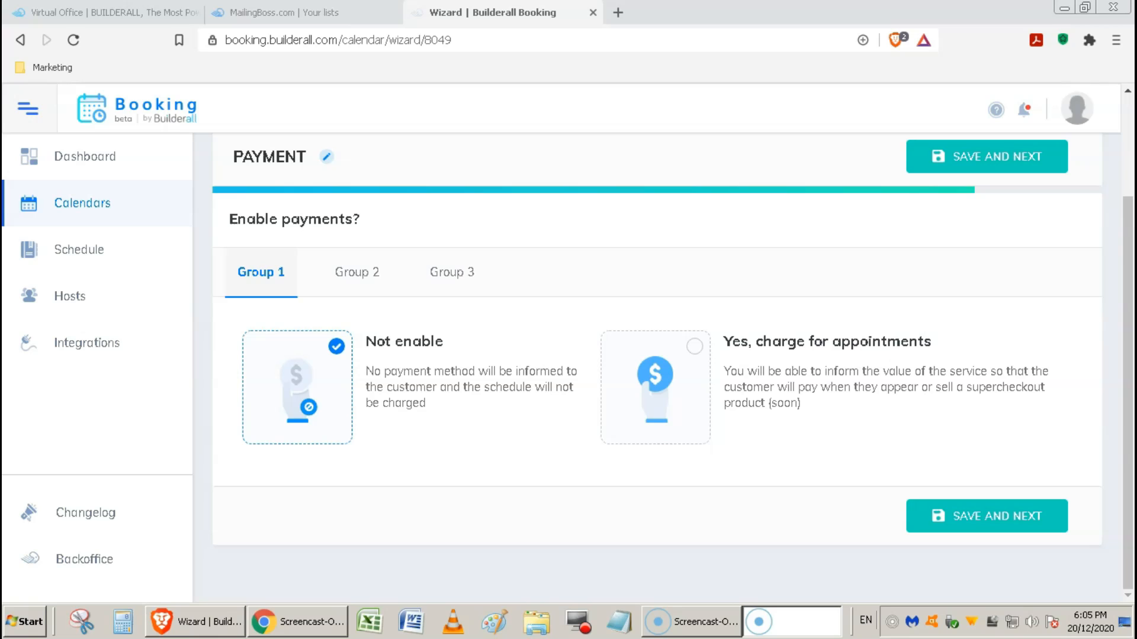
Step: Finish the wizard with payments not enabled and copy the new calendar's public link
{"action": "left_click", "coordinate": [995, 517]}
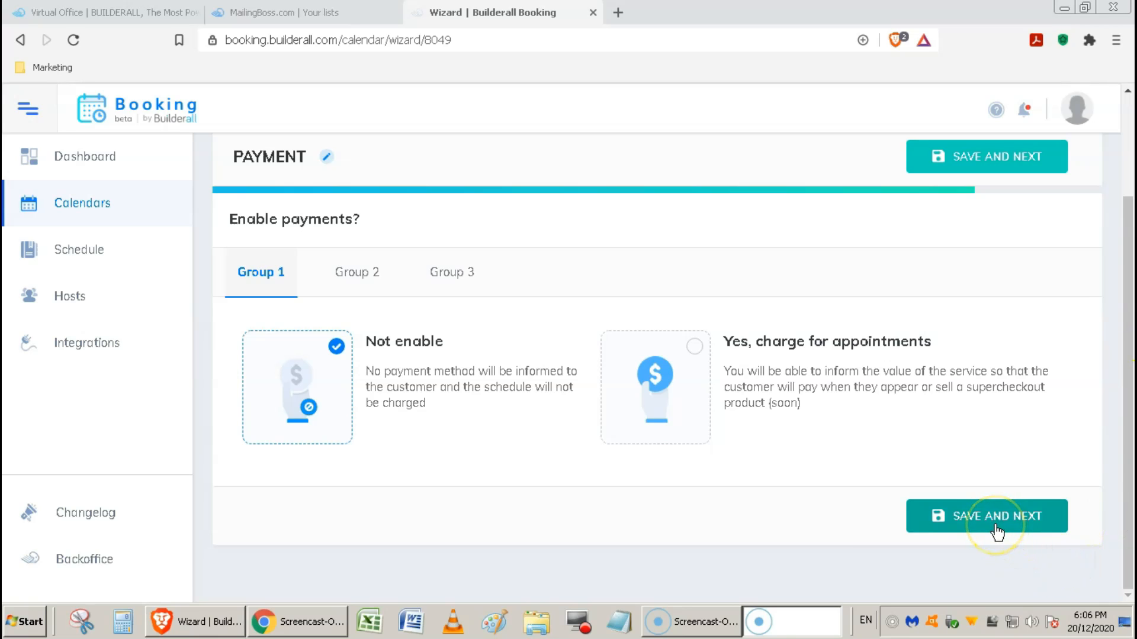
{"action": "scroll", "coordinate": [997, 533], "scroll_direction": "down", "scroll_amount": 3}
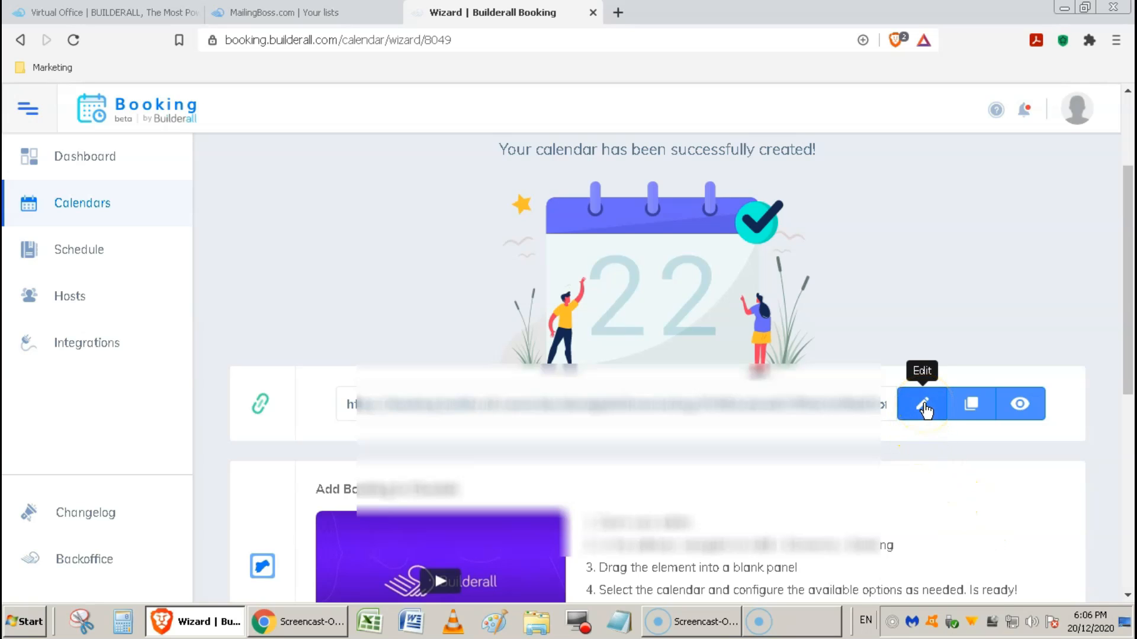
{"action": "left_click", "coordinate": [969, 402]}
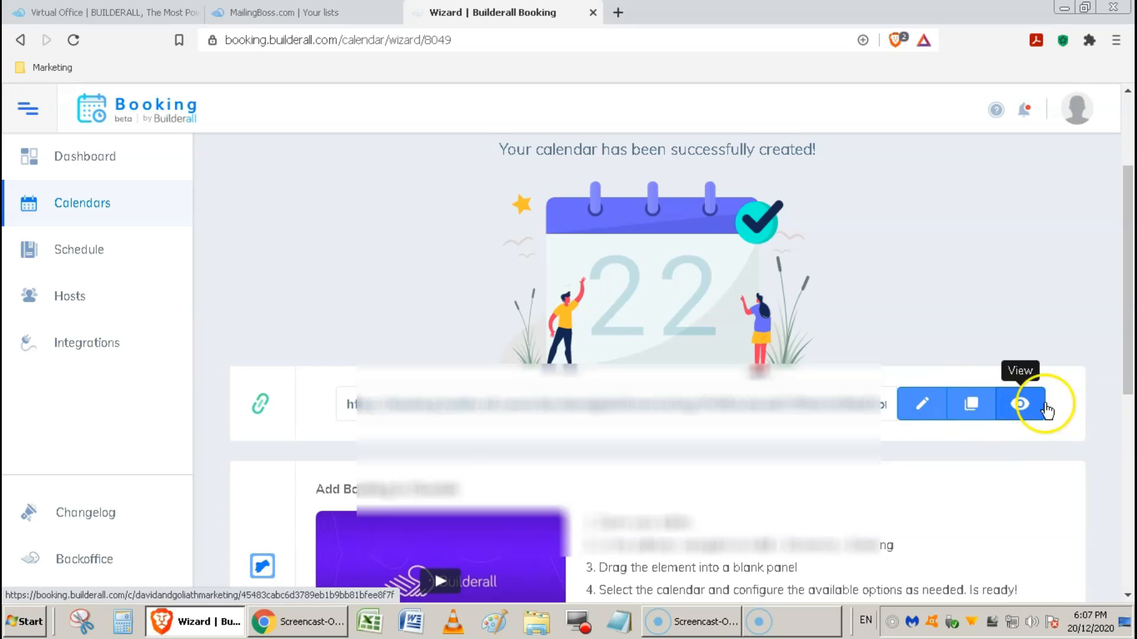
Step: Look over the Cheetah and embed options, and open the Programming group on the calendar's public booking page
{"action": "scroll", "coordinate": [1107, 423], "scroll_direction": "down", "scroll_amount": 7}
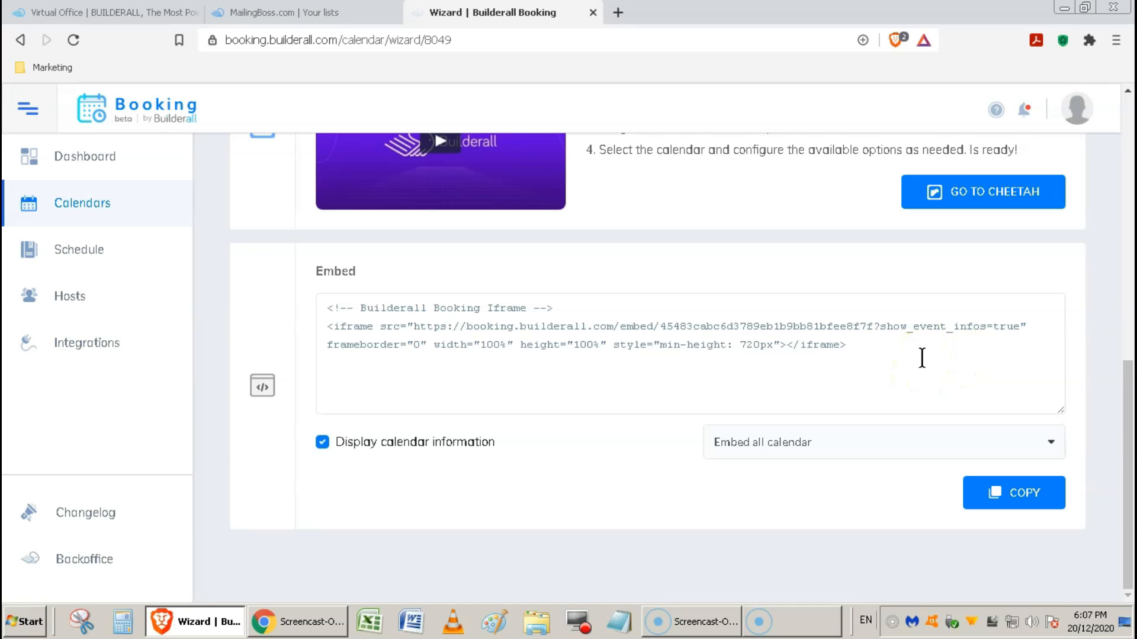
{"action": "scroll", "coordinate": [943, 398], "scroll_direction": "up", "scroll_amount": 3}
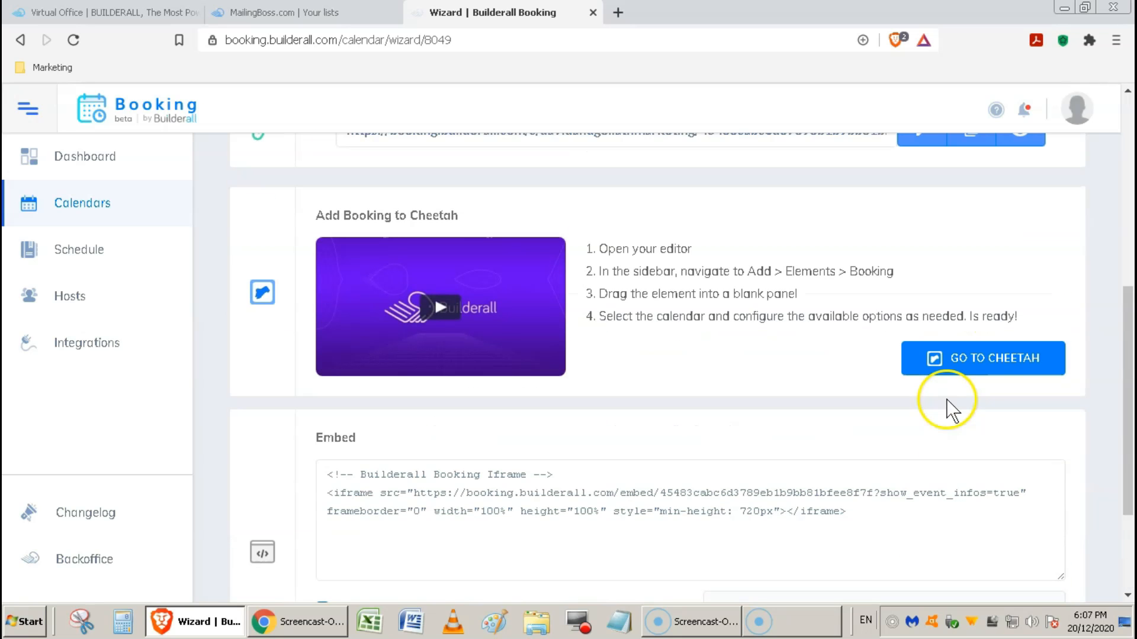
{"action": "scroll", "coordinate": [947, 409], "scroll_direction": "up", "scroll_amount": 3}
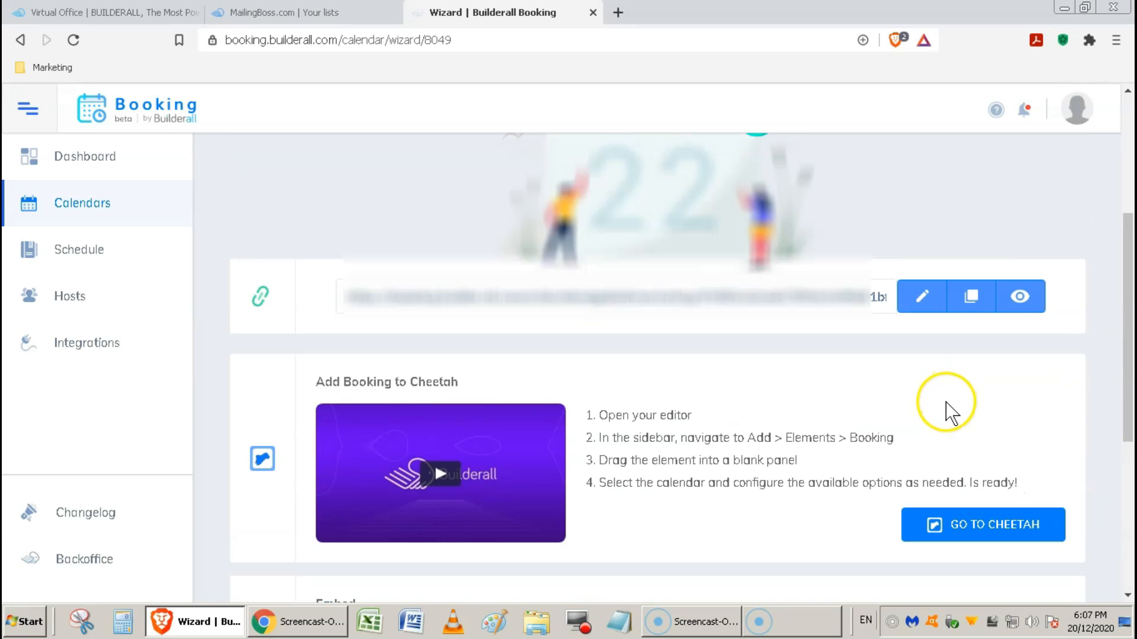
{"action": "left_click", "coordinate": [1029, 299]}
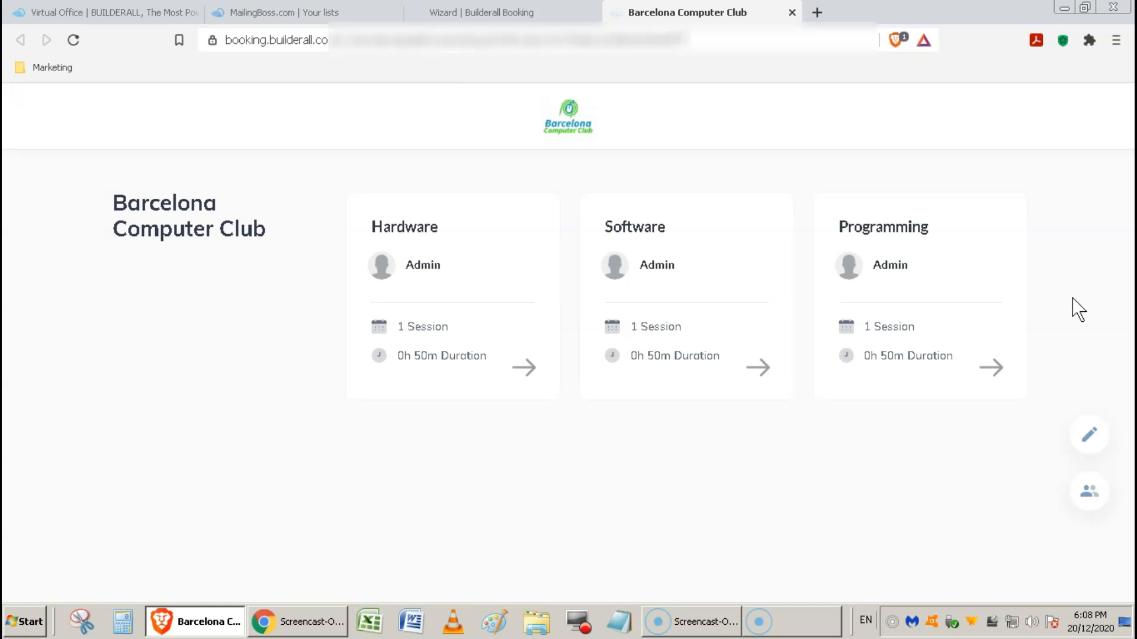
{"action": "left_click", "coordinate": [992, 370]}
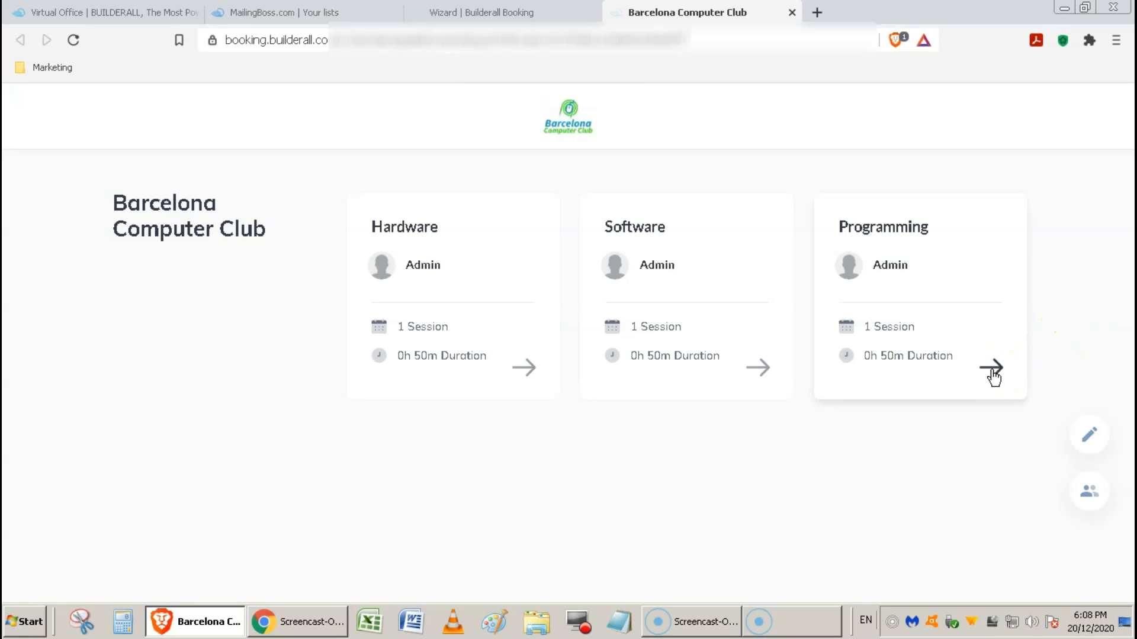
Step: Open the Programming group's booking page and look through the available timezone options
{"action": "left_click", "coordinate": [899, 232]}
{"action": "left_click", "coordinate": [993, 372]}
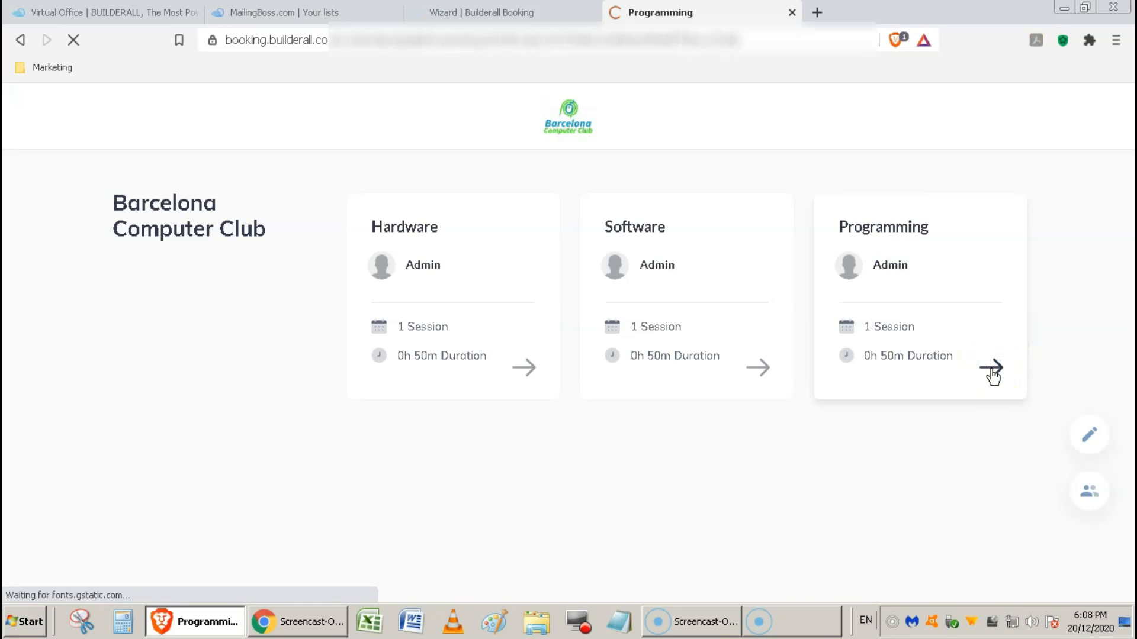
{"action": "left_click", "coordinate": [1020, 358]}
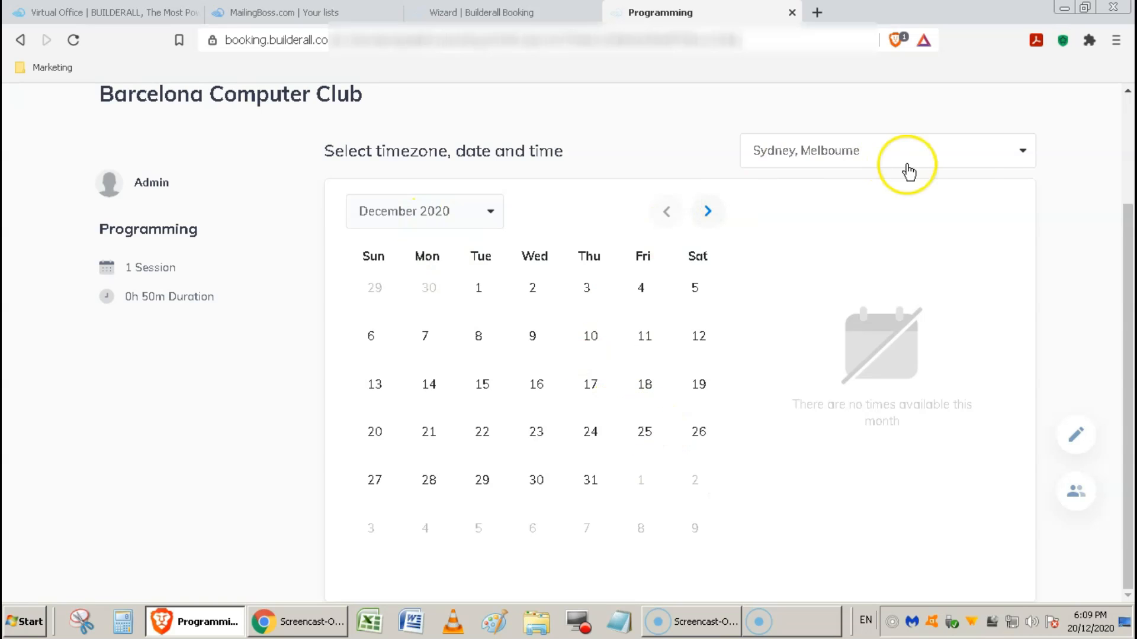
{"action": "left_click", "coordinate": [1022, 152]}
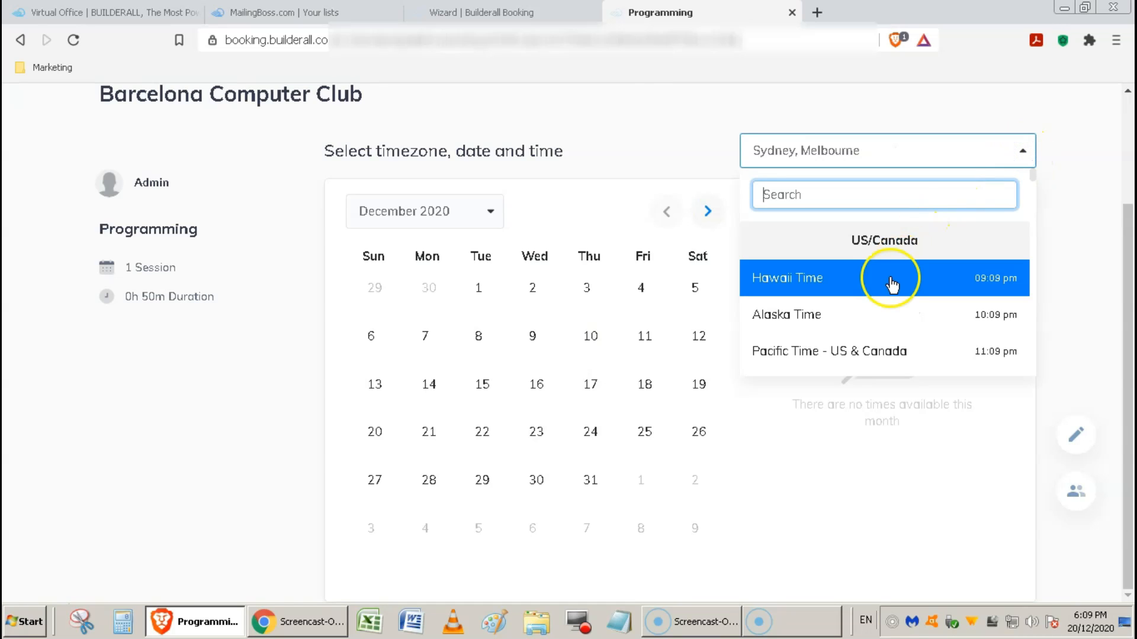
{"action": "scroll", "coordinate": [900, 293], "scroll_direction": "down", "scroll_amount": 6}
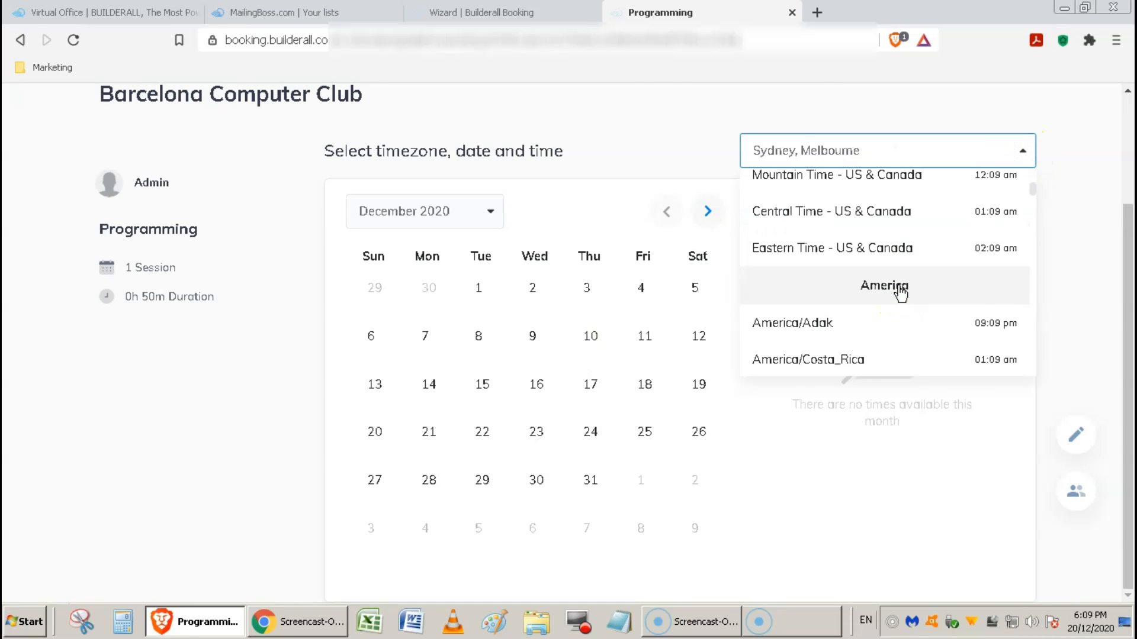
{"action": "left_click", "coordinate": [1065, 262]}
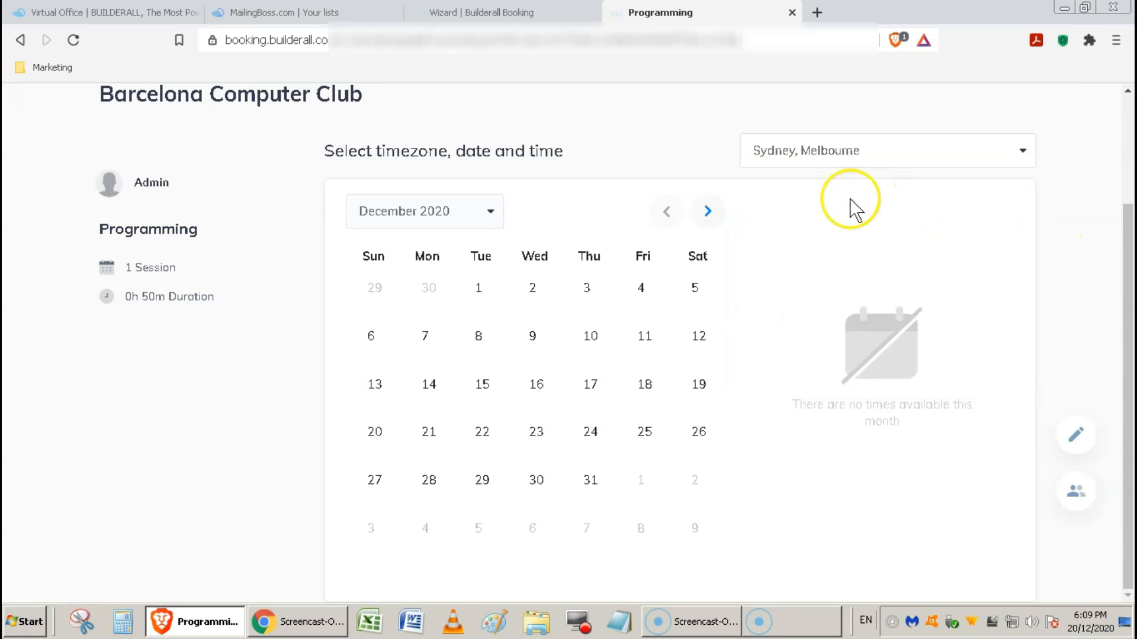
Step: Choose the 02:00 PM slot on January 15, 2021 for the Programming session
{"action": "left_click", "coordinate": [707, 214]}
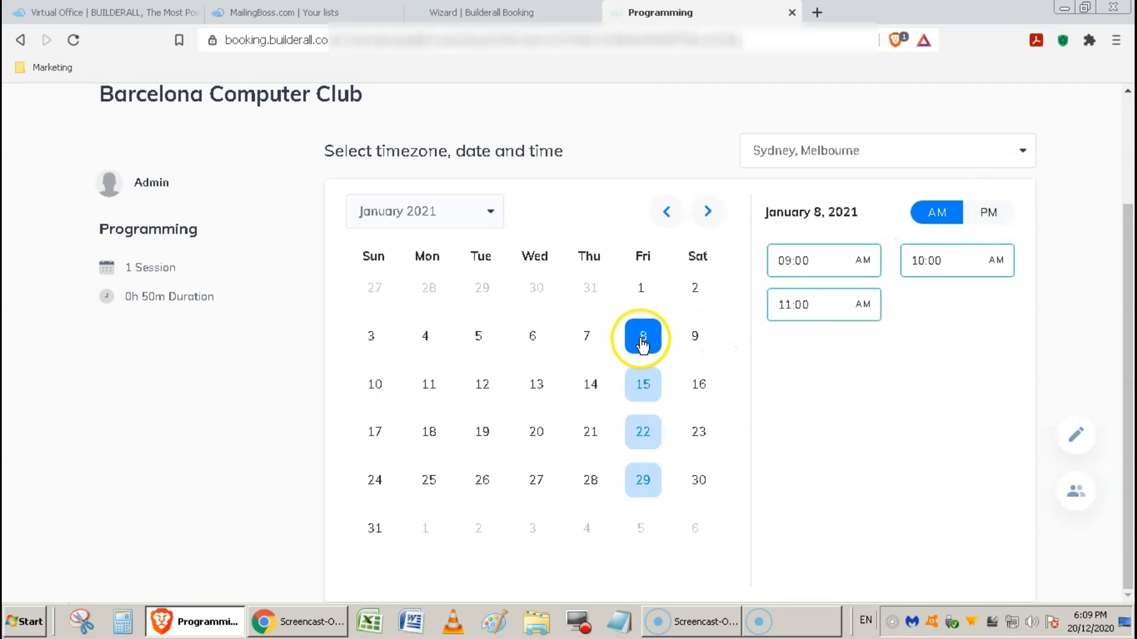
{"action": "left_click", "coordinate": [643, 388]}
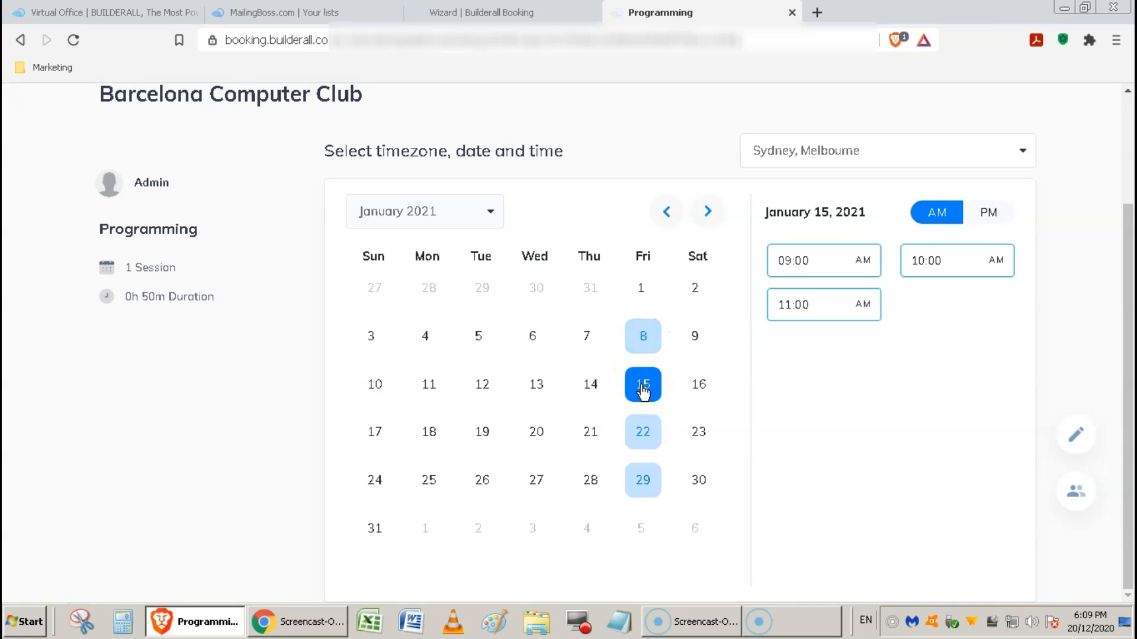
{"action": "left_click", "coordinate": [988, 213]}
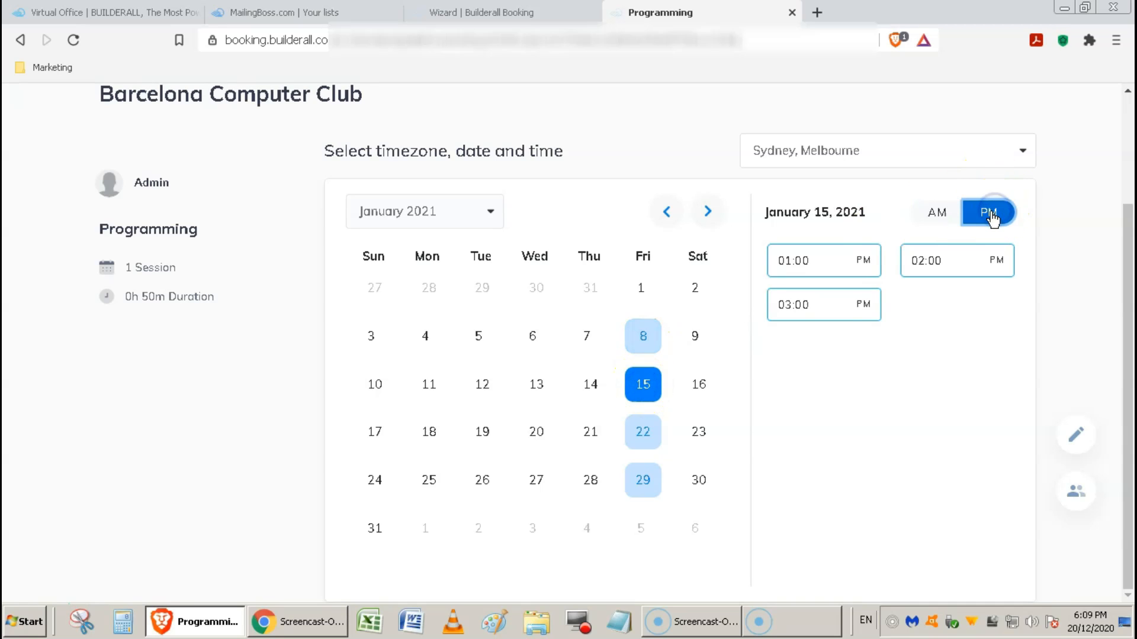
{"action": "left_click", "coordinate": [972, 247]}
{"action": "left_click", "coordinate": [953, 266]}
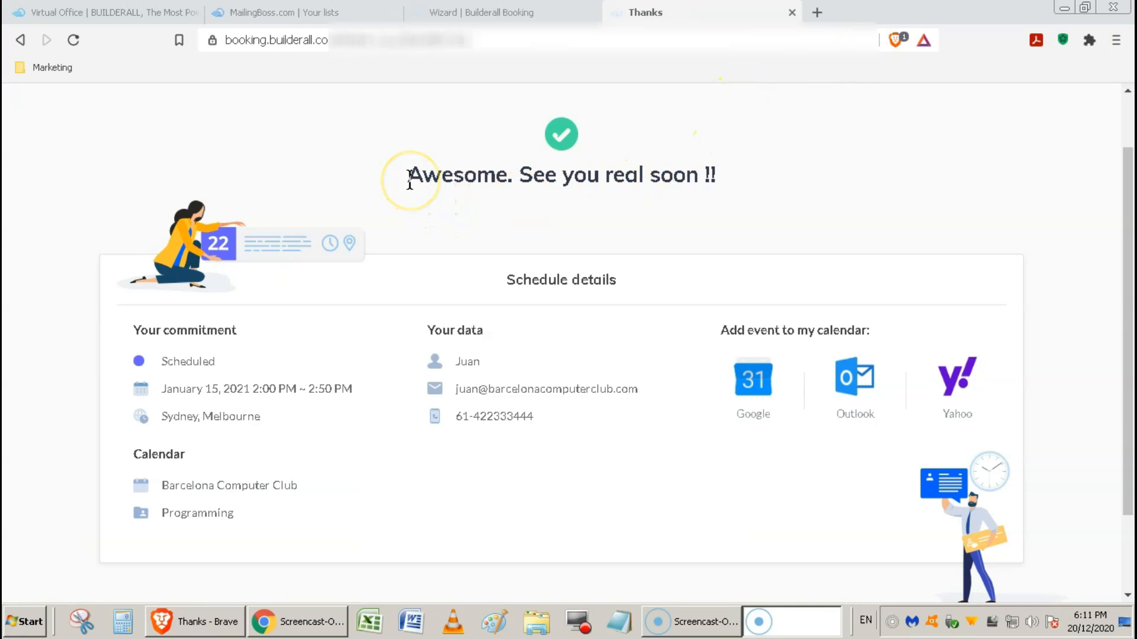
Step: Review the thank-you message and schedule details of the booking, and open the option for adding the event to Google Calendar
{"action": "left_click_drag", "start_coordinate": [409, 176], "coordinate": [740, 174]}
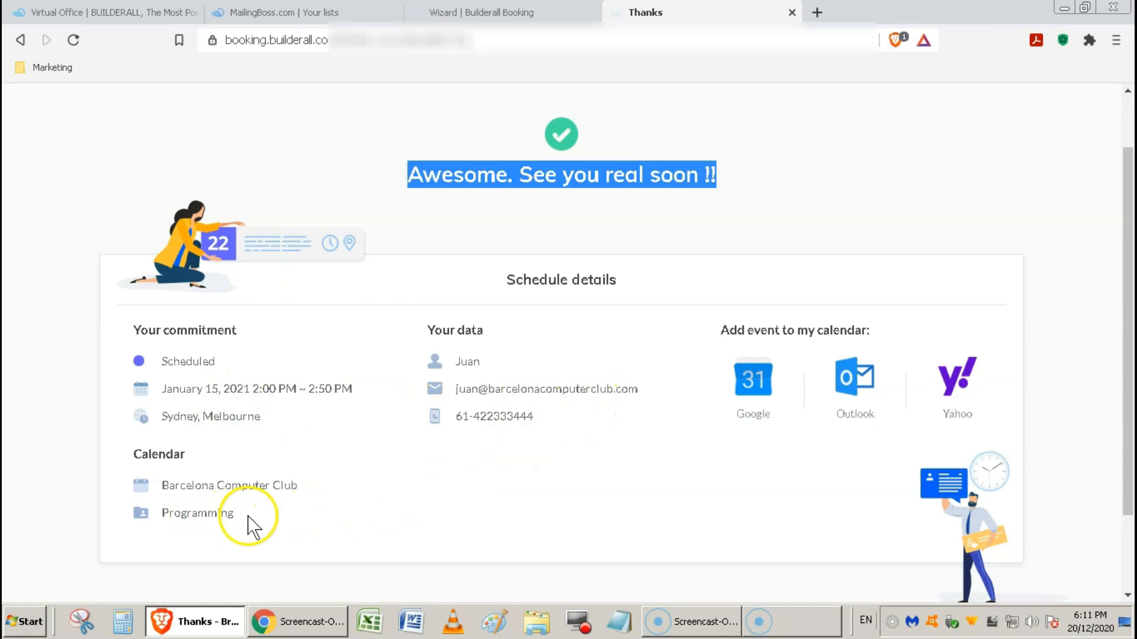
{"action": "left_click_drag", "start_coordinate": [246, 513], "coordinate": [163, 510]}
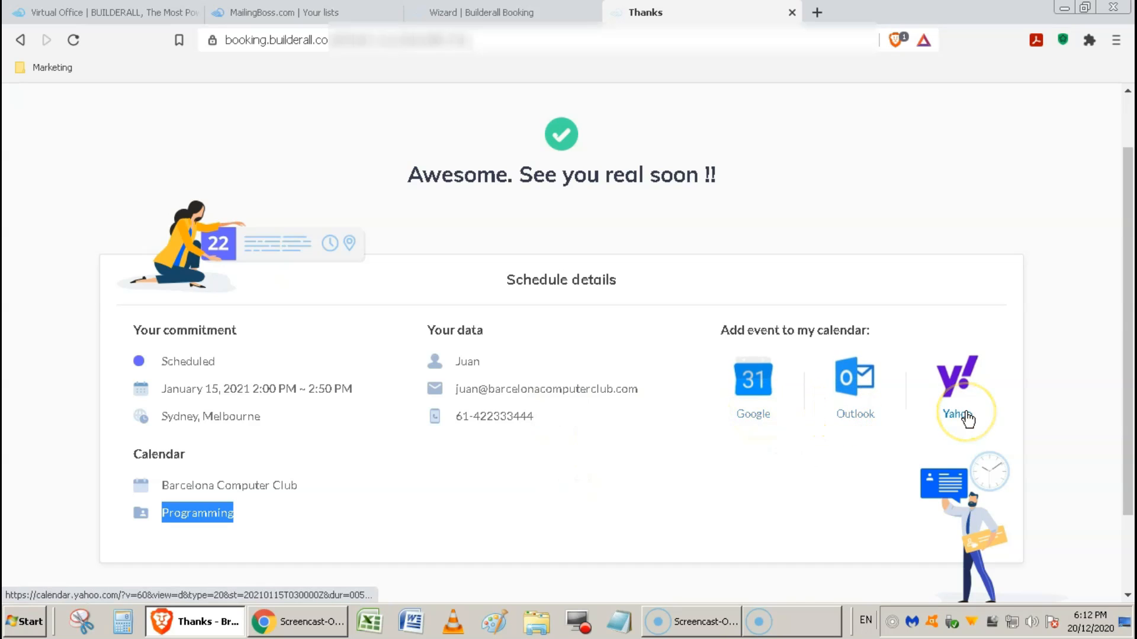
{"action": "left_click", "coordinate": [755, 409]}
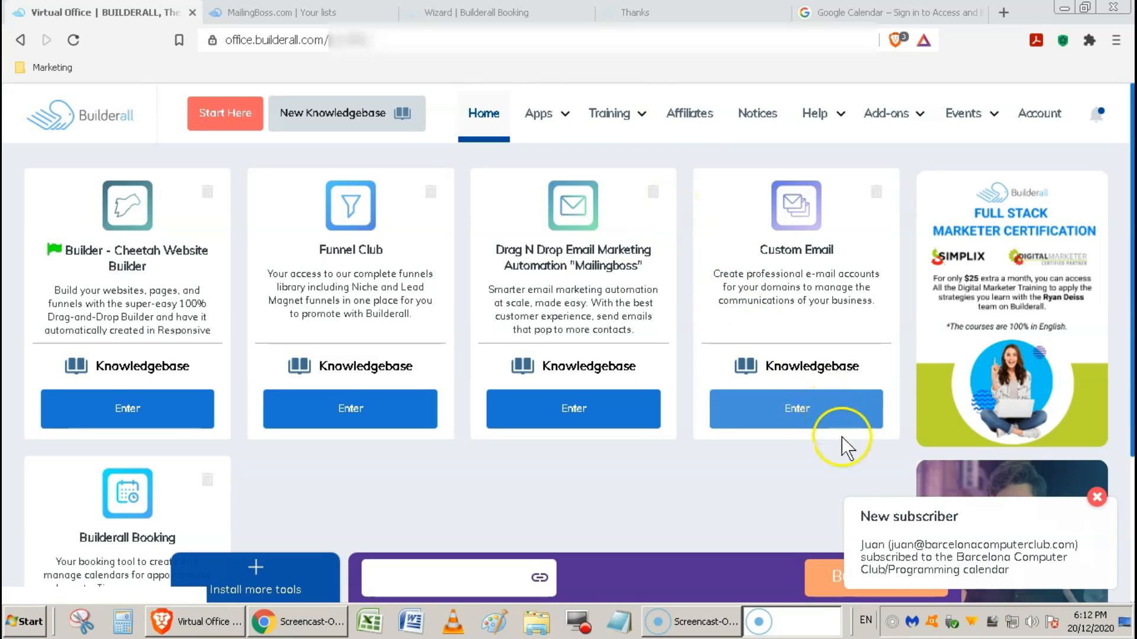
Step: Check the new subscriber notification in the Virtual Office, and open the subscribers of the Barcelona Computing Club list in MailingBoss
{"action": "left_click", "coordinate": [946, 585]}
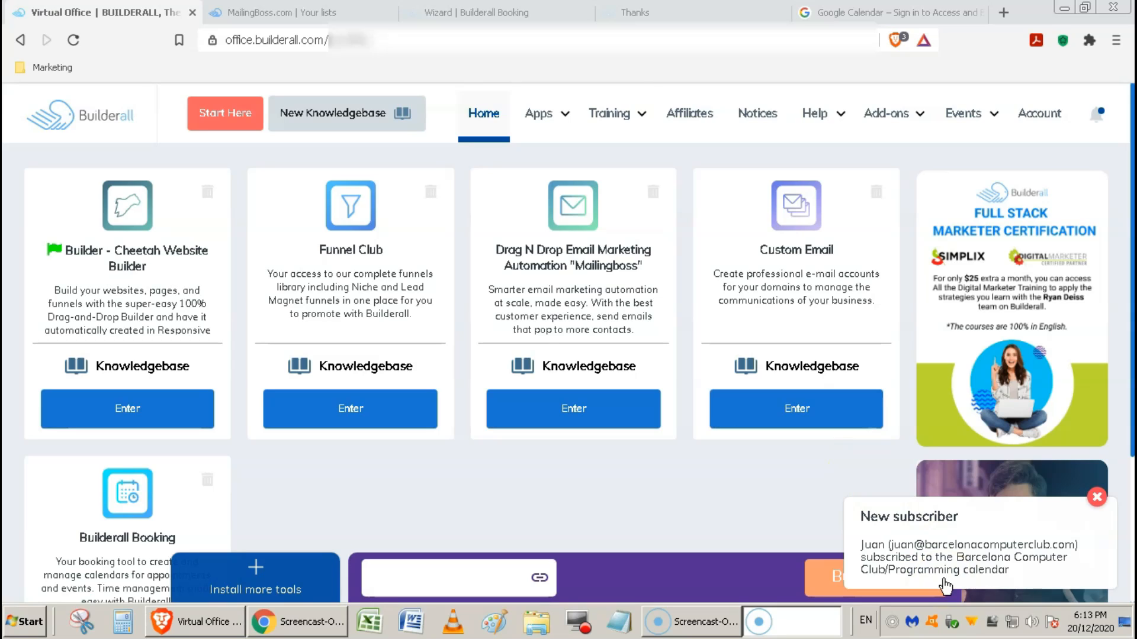
{"action": "left_click", "coordinate": [945, 584]}
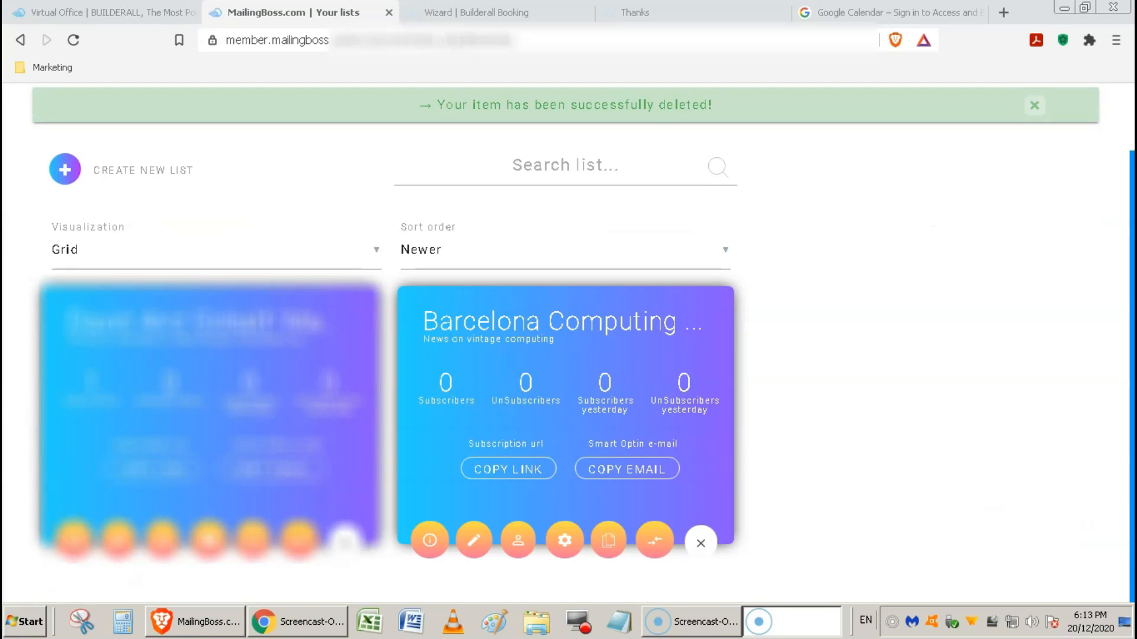
{"action": "left_click", "coordinate": [951, 418]}
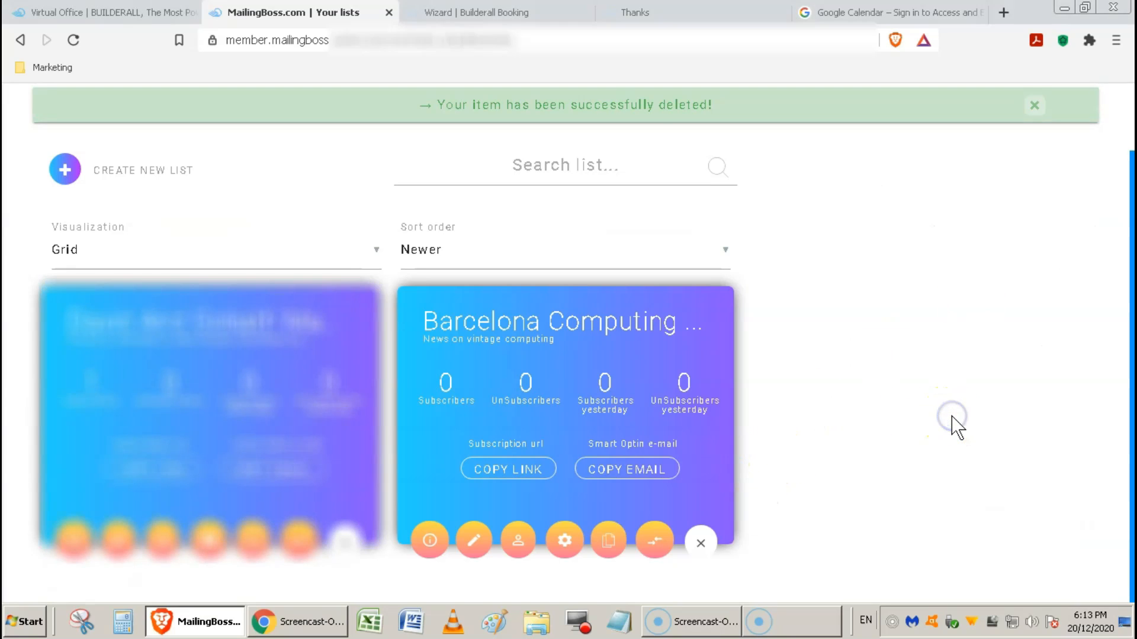
{"action": "left_click", "coordinate": [516, 544]}
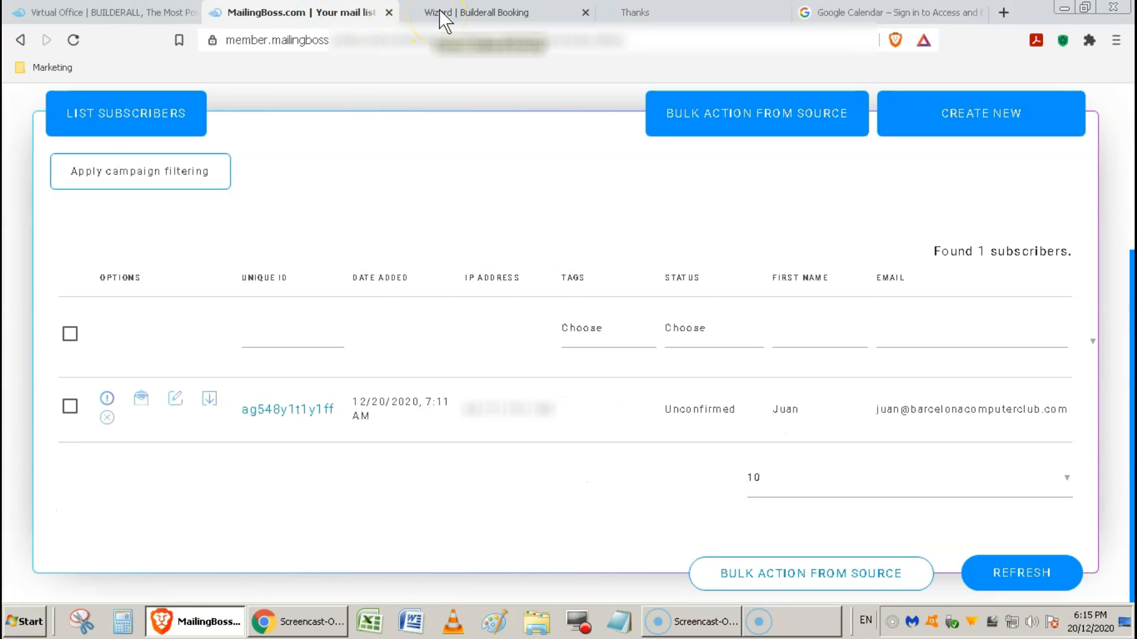
Step: Open the schedule in Builderall Booking, examine the reschedule options for the Programming appointment, and cancel the rescheduling
{"action": "left_click", "coordinate": [444, 18]}
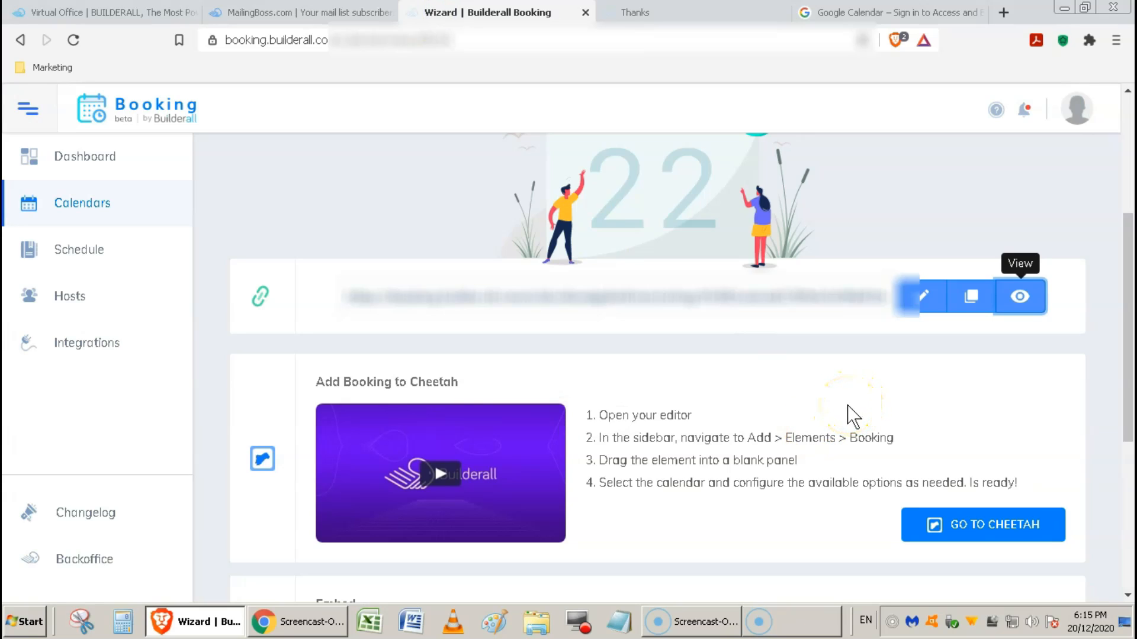
{"action": "left_click", "coordinate": [72, 254]}
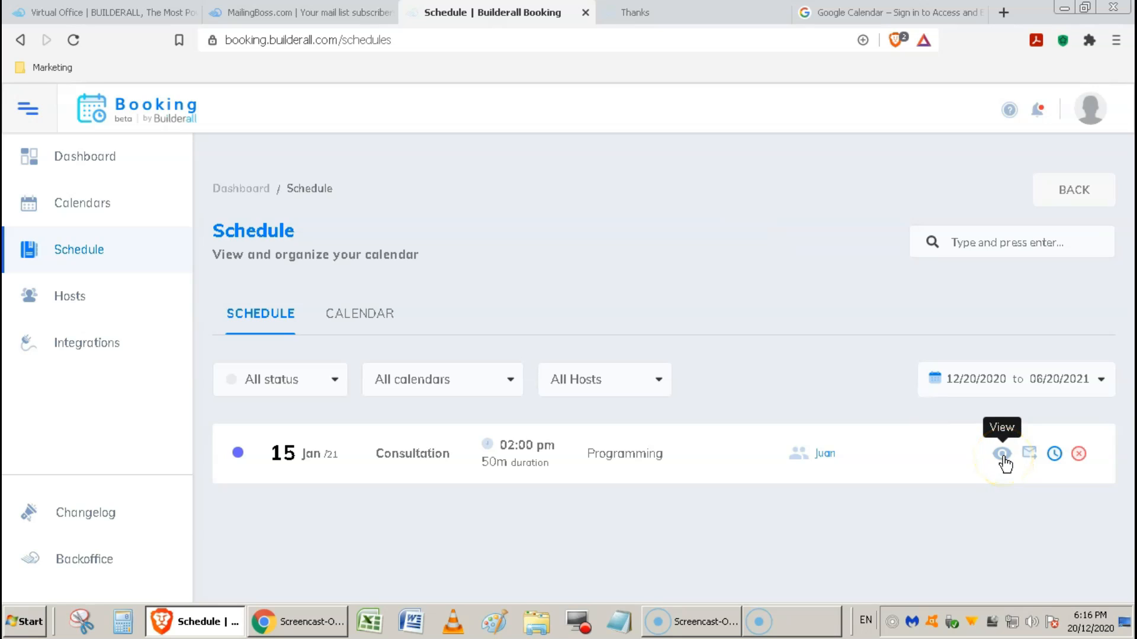
{"action": "left_click", "coordinate": [1054, 455]}
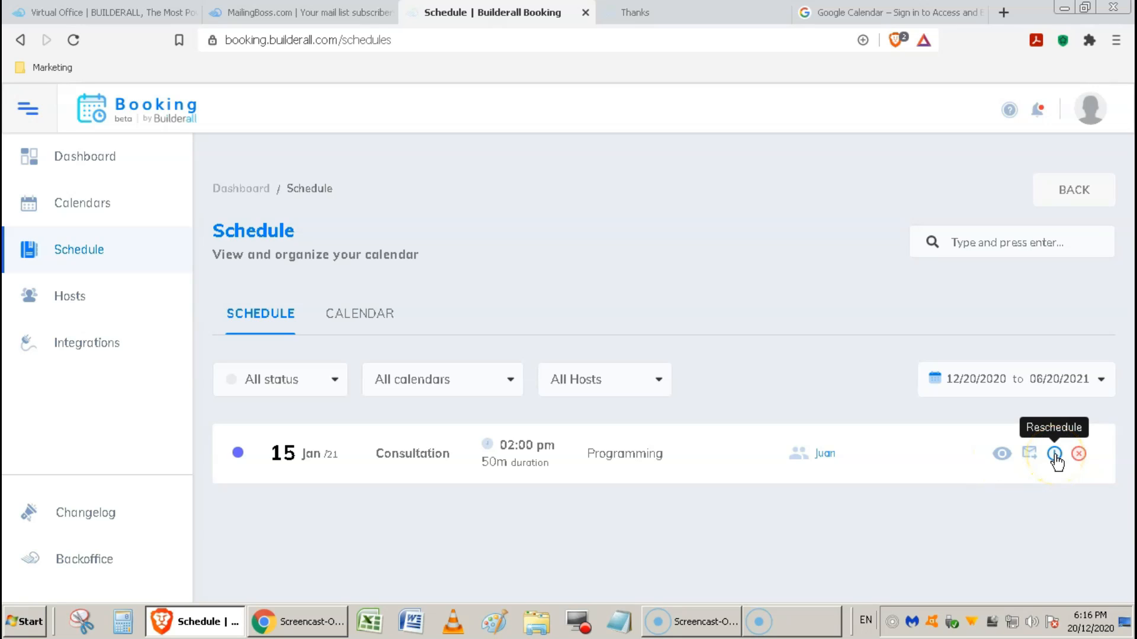
{"action": "left_click", "coordinate": [1054, 455]}
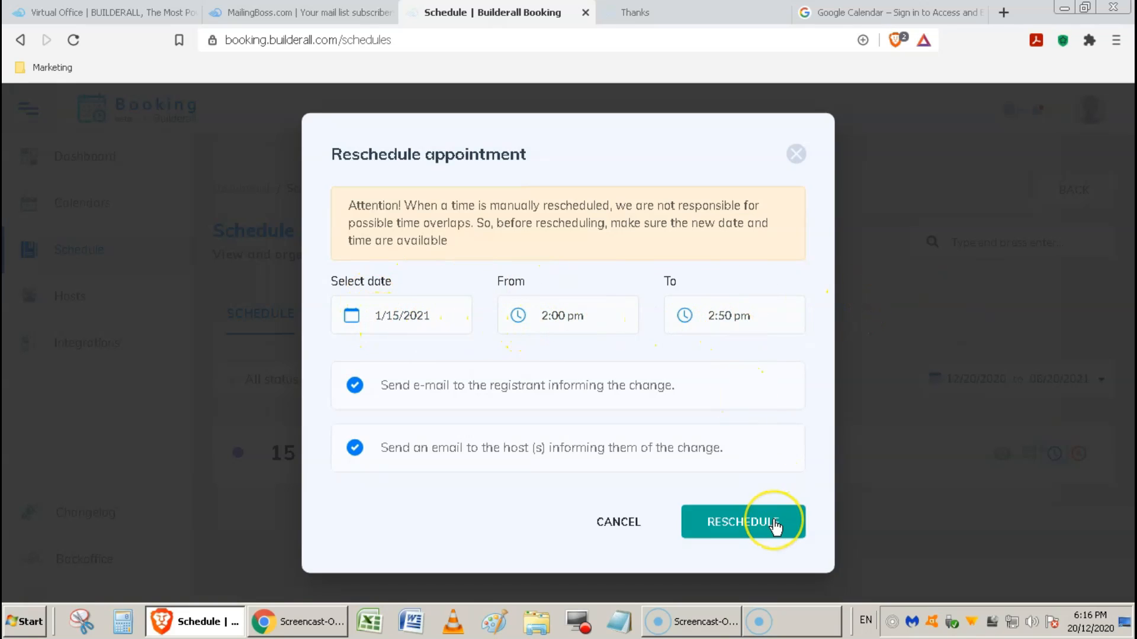
{"action": "left_click", "coordinate": [618, 522]}
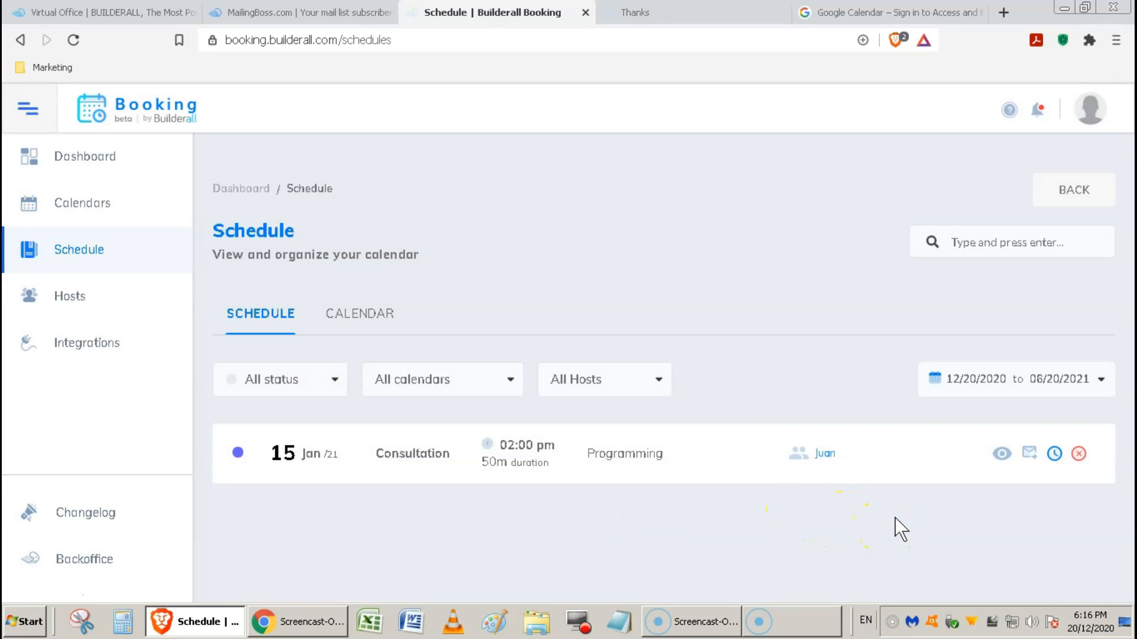